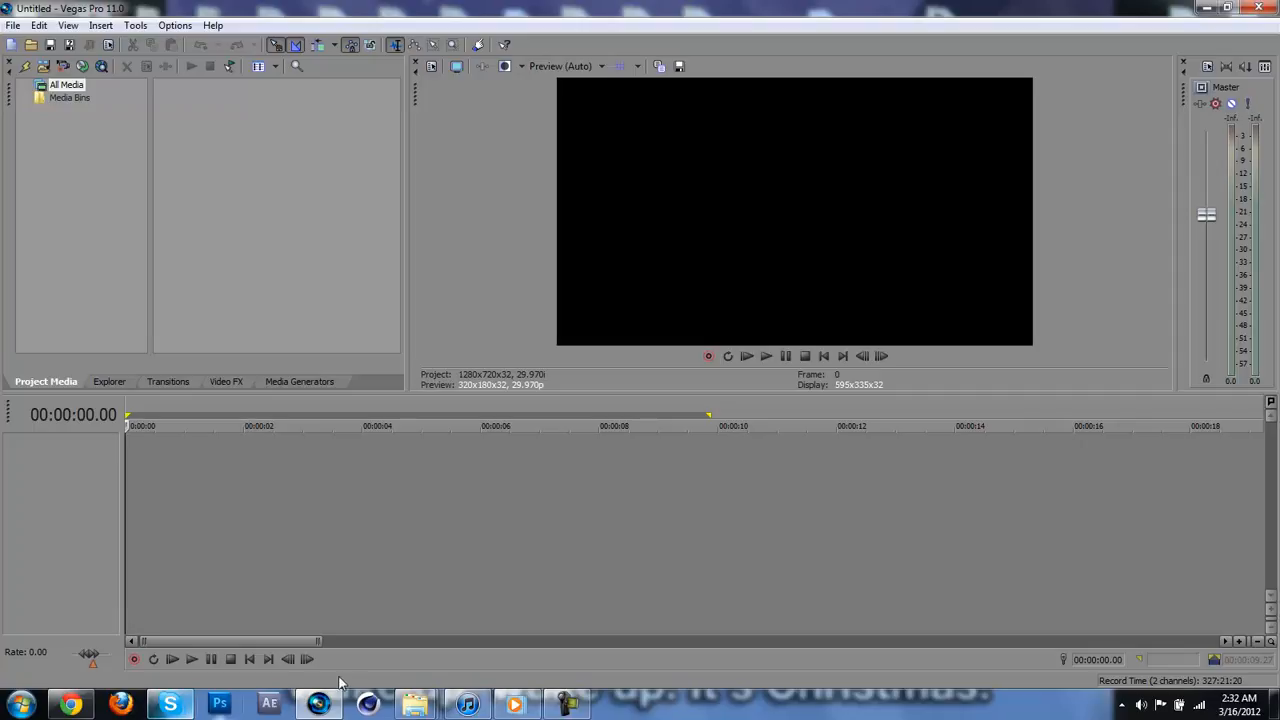
# Step: Switch to the TehEdiots Promo folder in Windows Explorer and move its window clear of the timeline's start
pyautogui.moveTo(425, 706)
pyautogui.moveTo(425, 662)
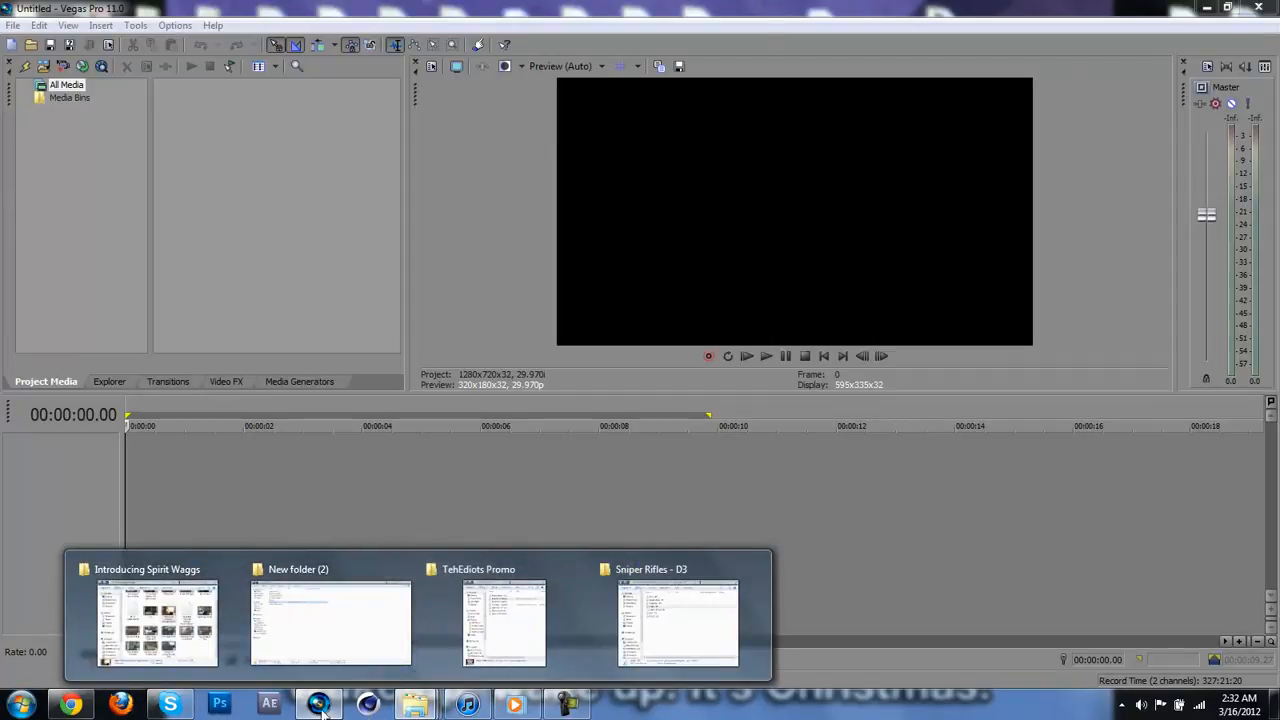
pyautogui.click(446, 6)
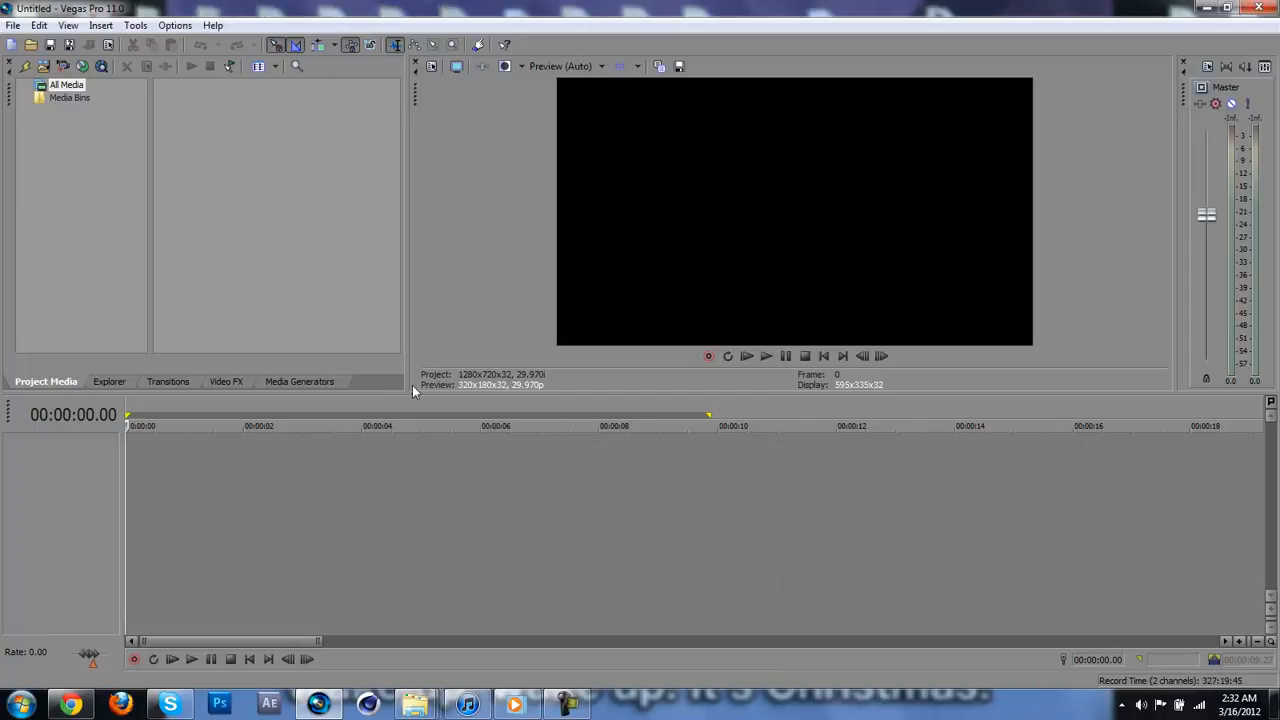
pyautogui.moveTo(415, 704)
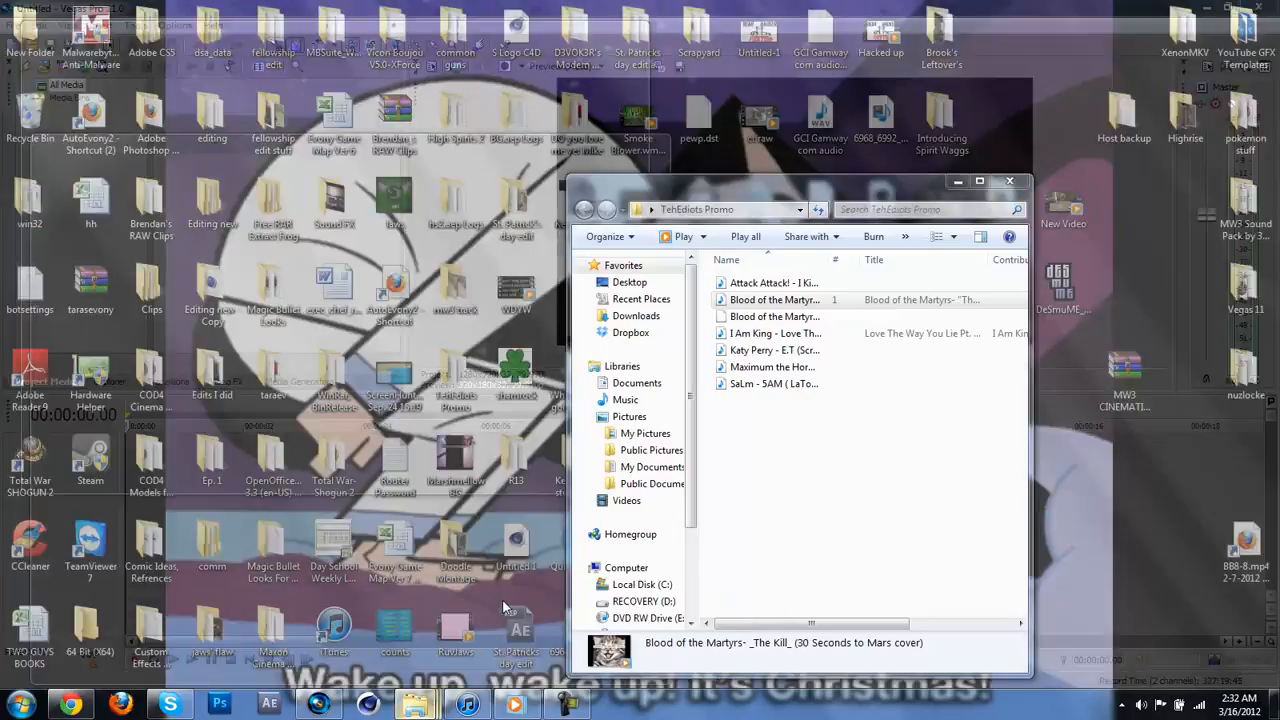
pyautogui.click(503, 607)
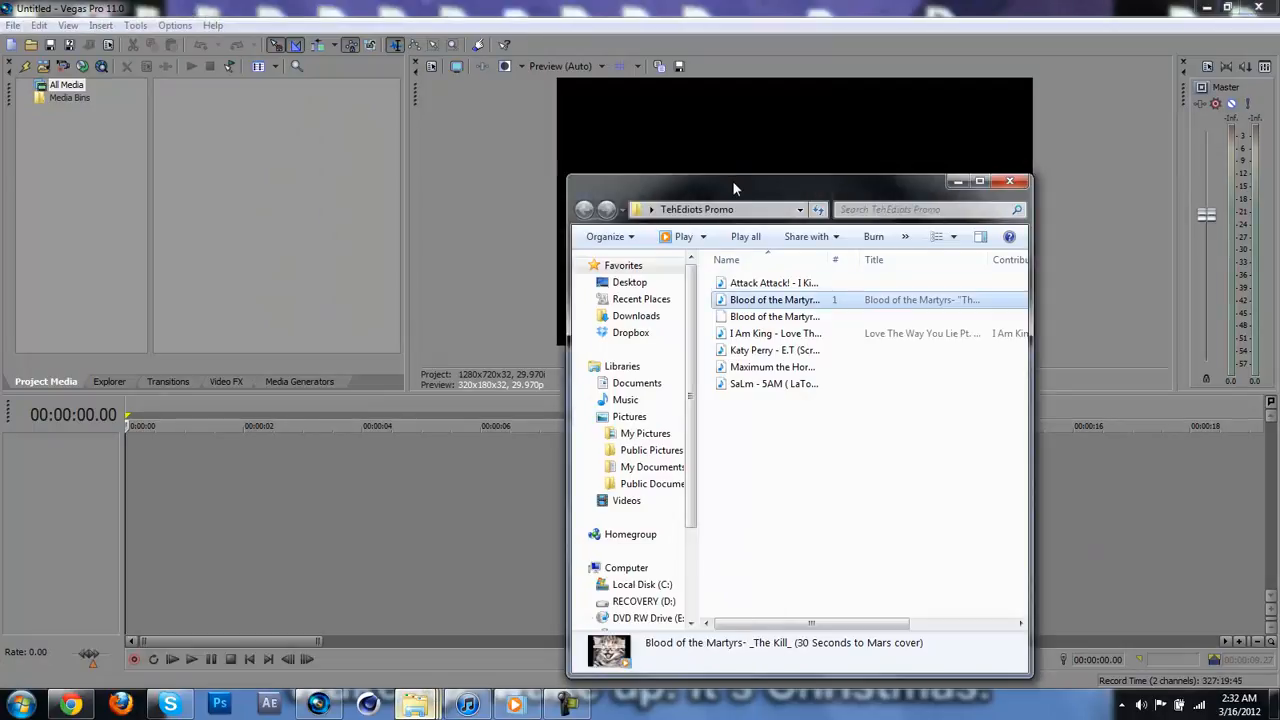
pyautogui.moveTo(733, 192); pyautogui.dragTo(893, 33)
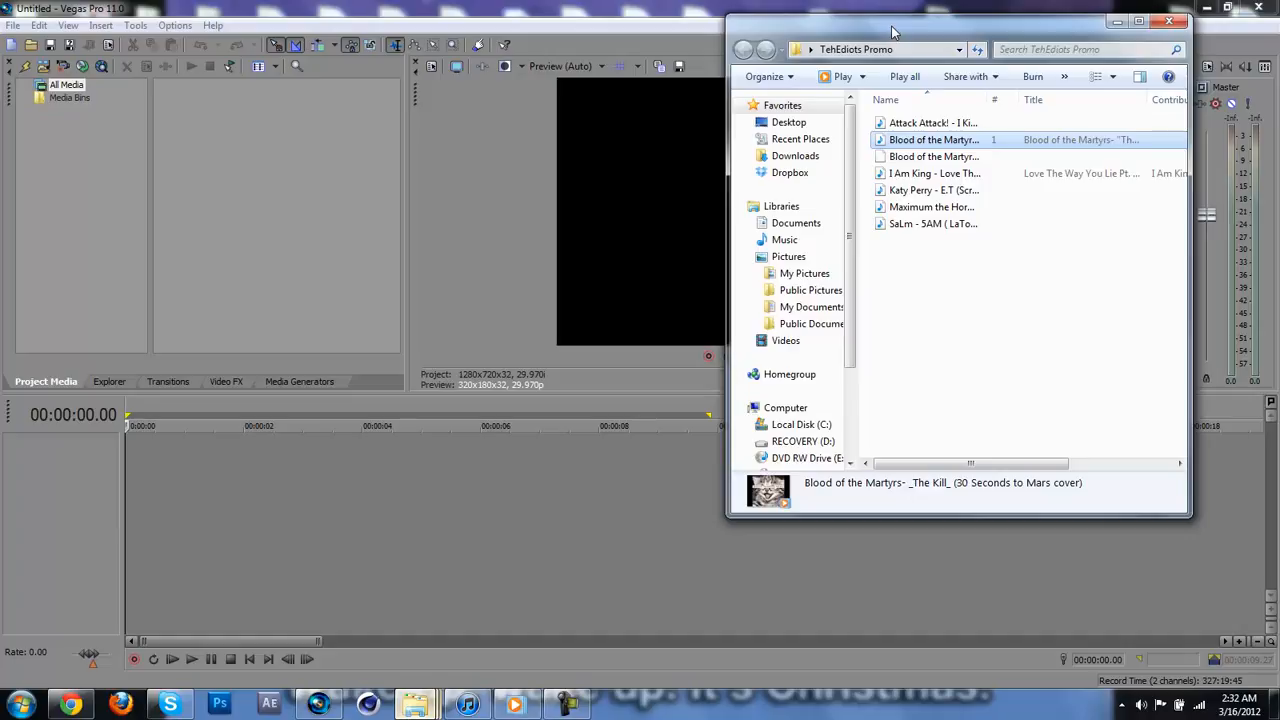
pyautogui.moveTo(891, 26); pyautogui.dragTo(921, 104)
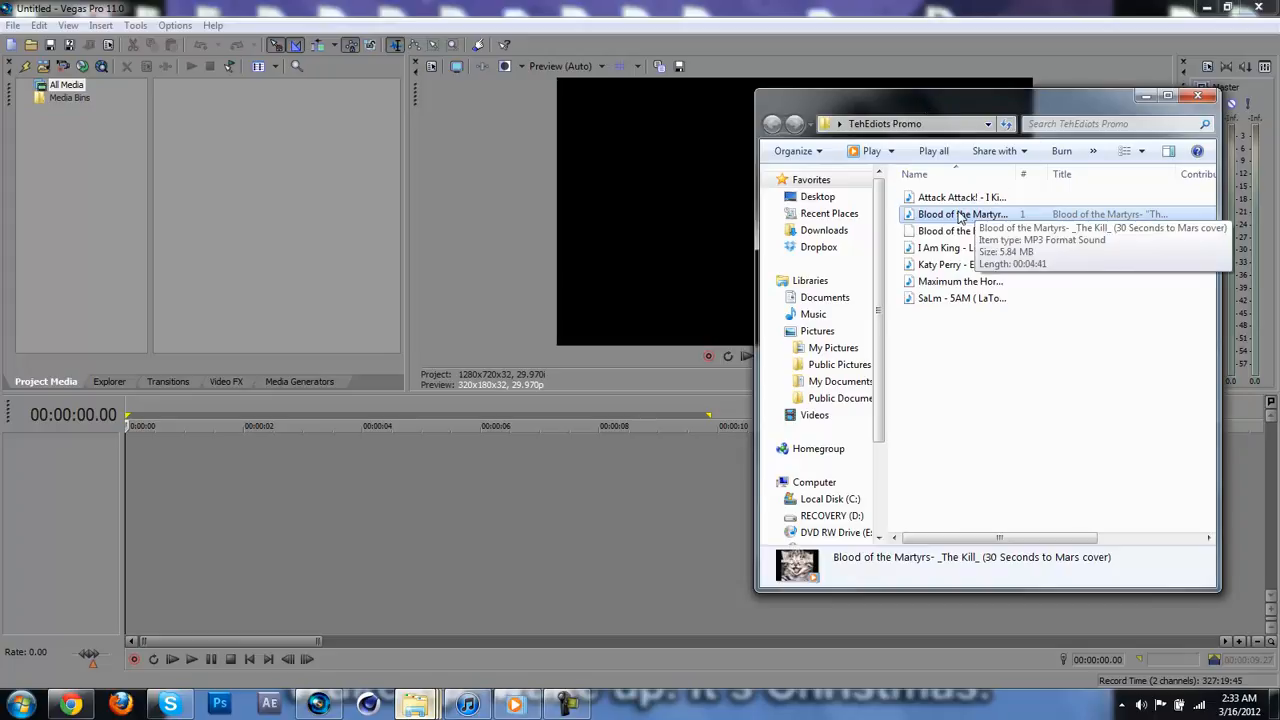
# Step: Listen to the "Blood of the Martyrs - The Kill" MP3 in the media player, skipping ahead, and close the player
pyautogui.moveTo(960, 216)
pyautogui.mouseDown()
pyautogui.moveTo(845, 235)
pyautogui.moveTo(790, 280)
pyautogui.moveTo(850, 225)
pyautogui.moveTo(965, 207)
pyautogui.moveTo(965, 222)
pyautogui.mouseUp()
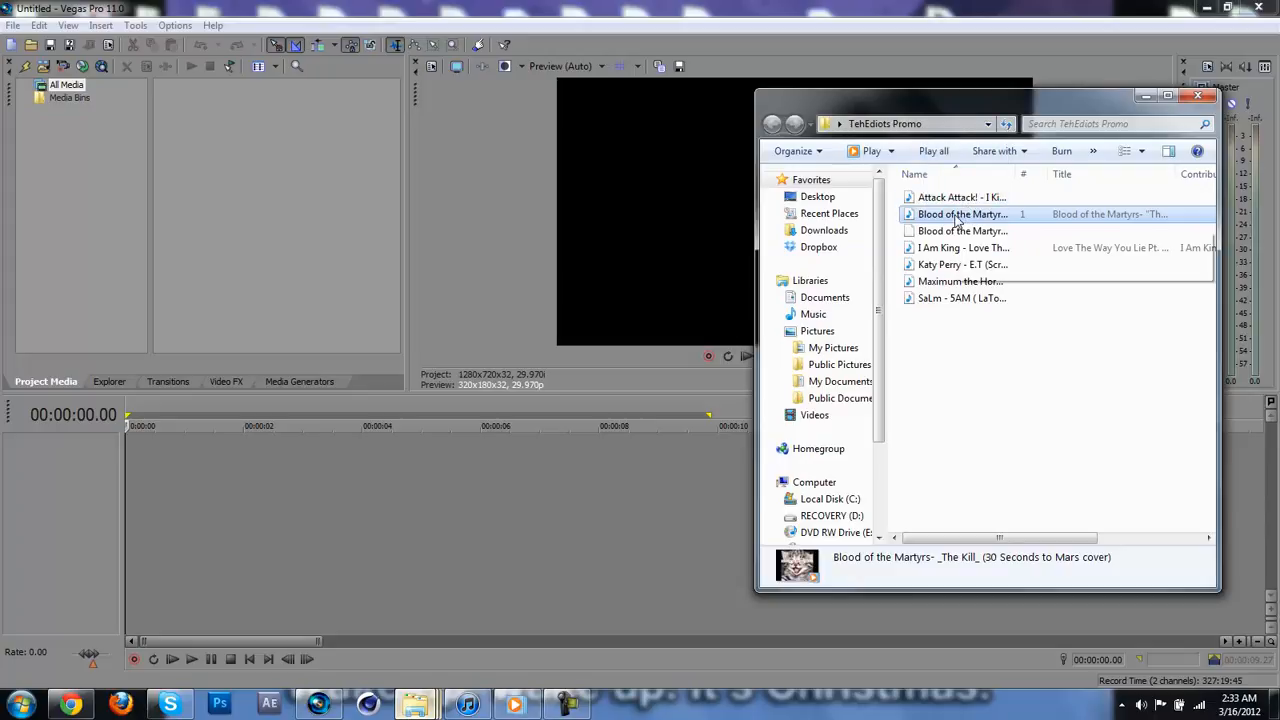
pyautogui.doubleClick(957, 216)
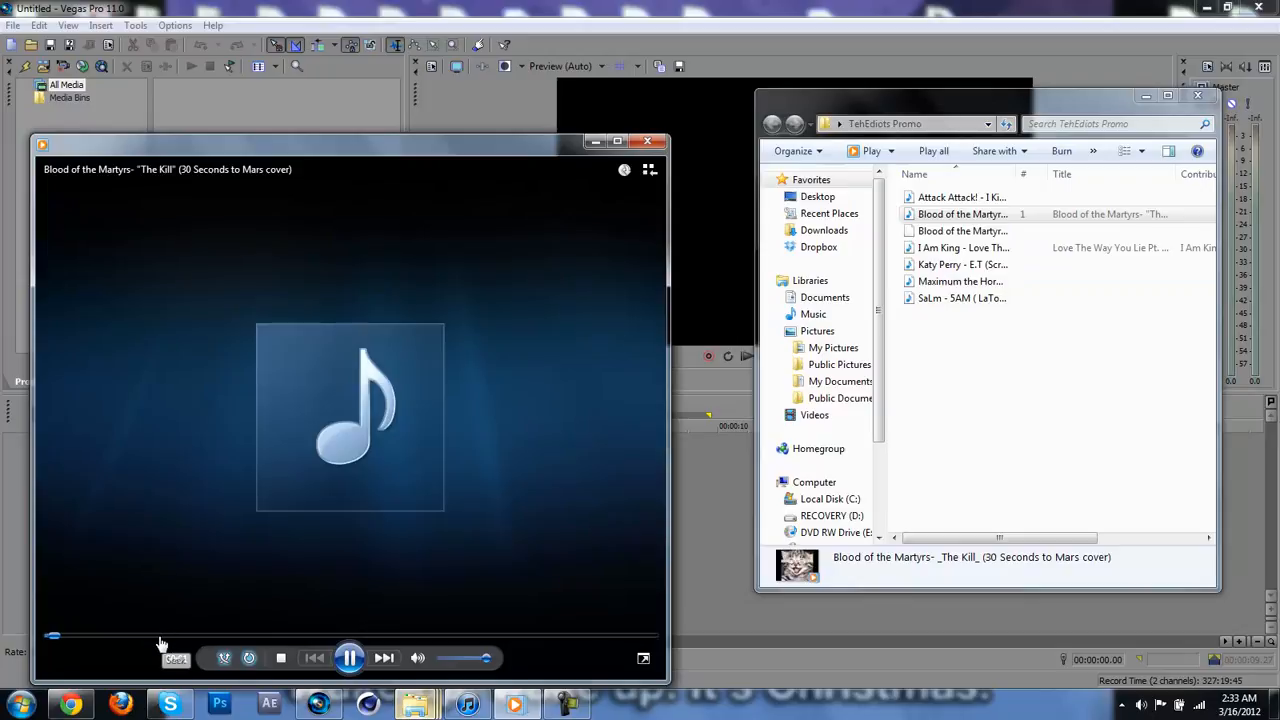
pyautogui.hotkey('ctrl', 'p')
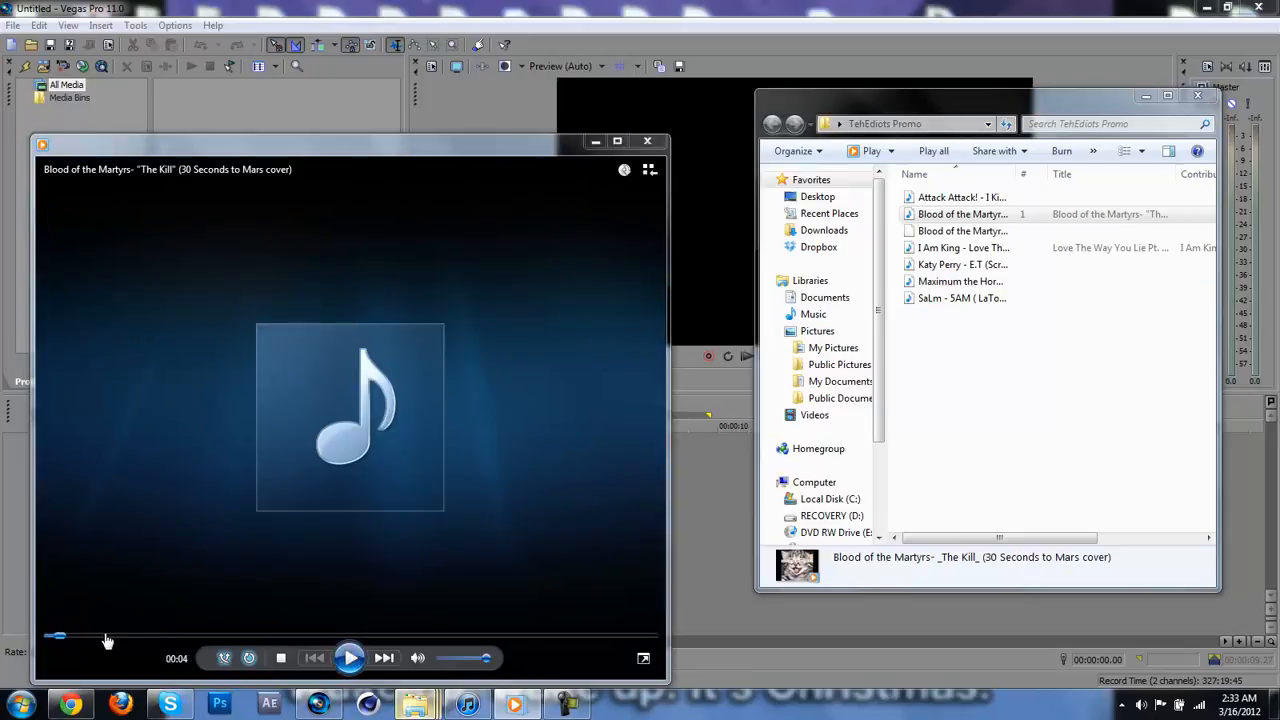
pyautogui.moveTo(108, 637); pyautogui.dragTo(131, 640)
pyautogui.click(147, 638)
pyautogui.click(126, 637)
pyautogui.click(350, 658)
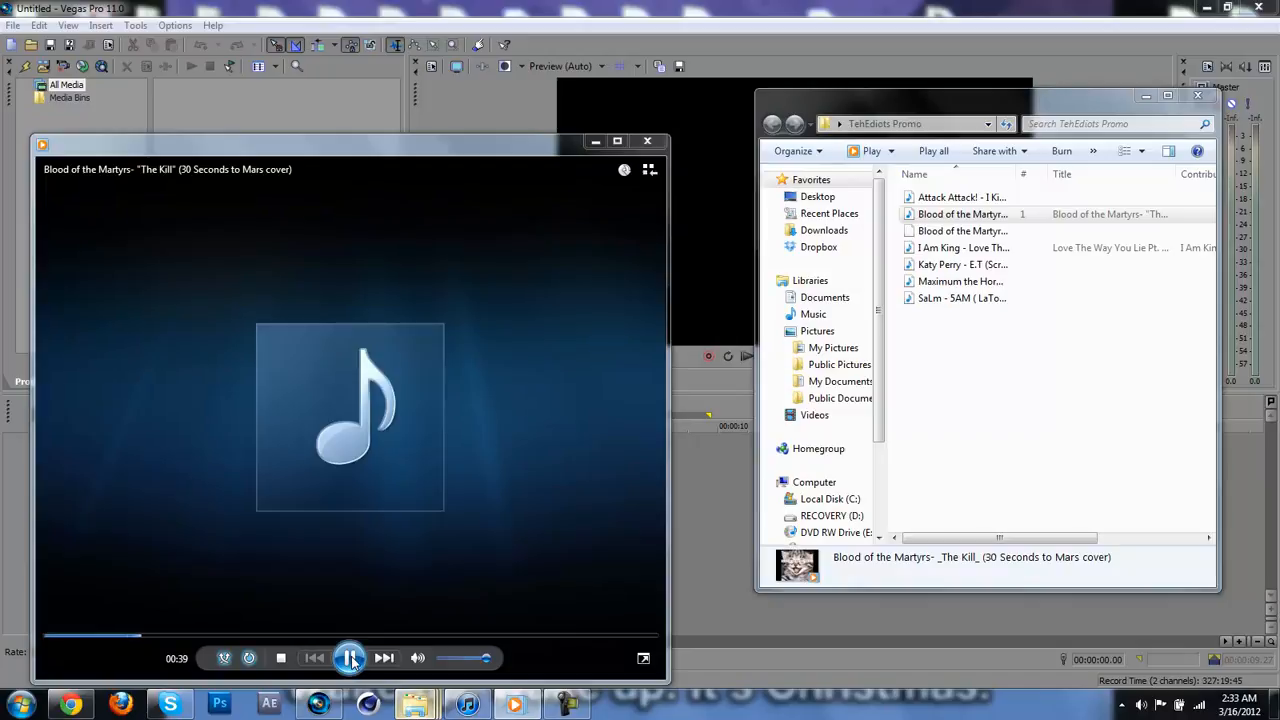
pyautogui.click(647, 142)
# Step: Add the "Blood of the Martyrs - The Kill" MP3 to the timeline in Vegas Pro, starting at 00:00:00
pyautogui.moveTo(955, 215); pyautogui.dragTo(278, 427)
pyautogui.moveTo(145, 438); pyautogui.dragTo(136, 450)
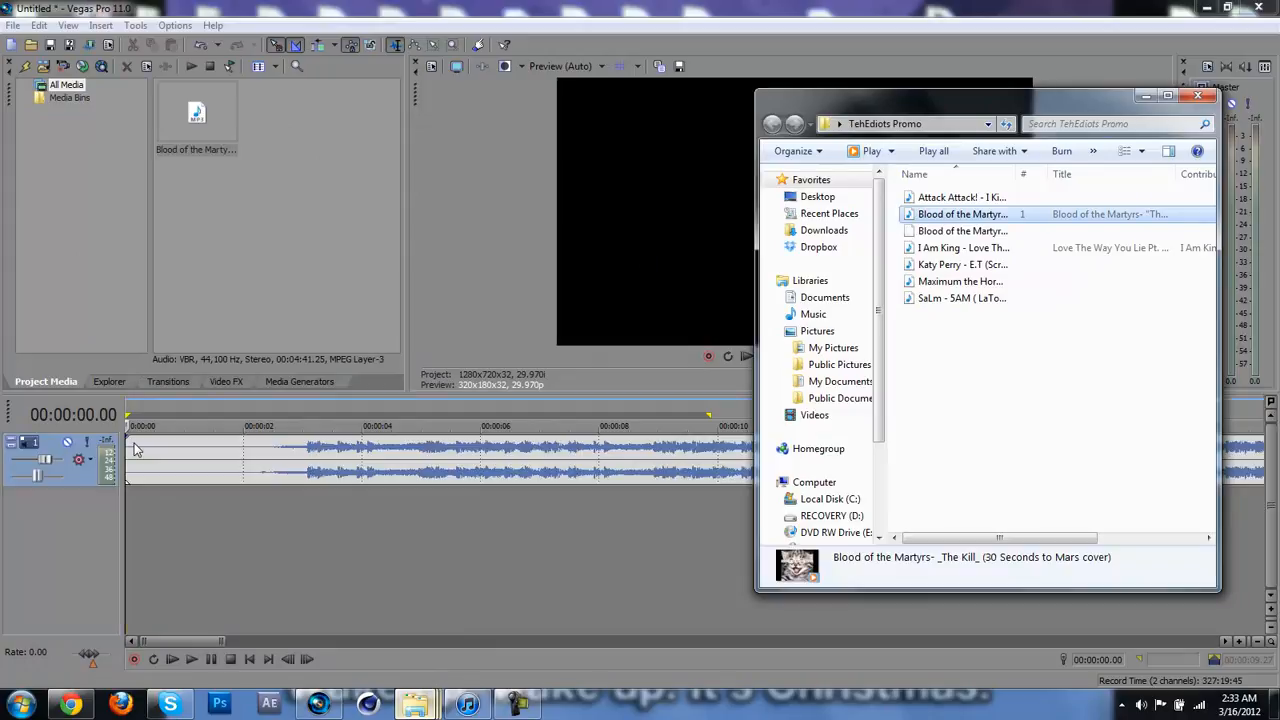
pyautogui.click(108, 382)
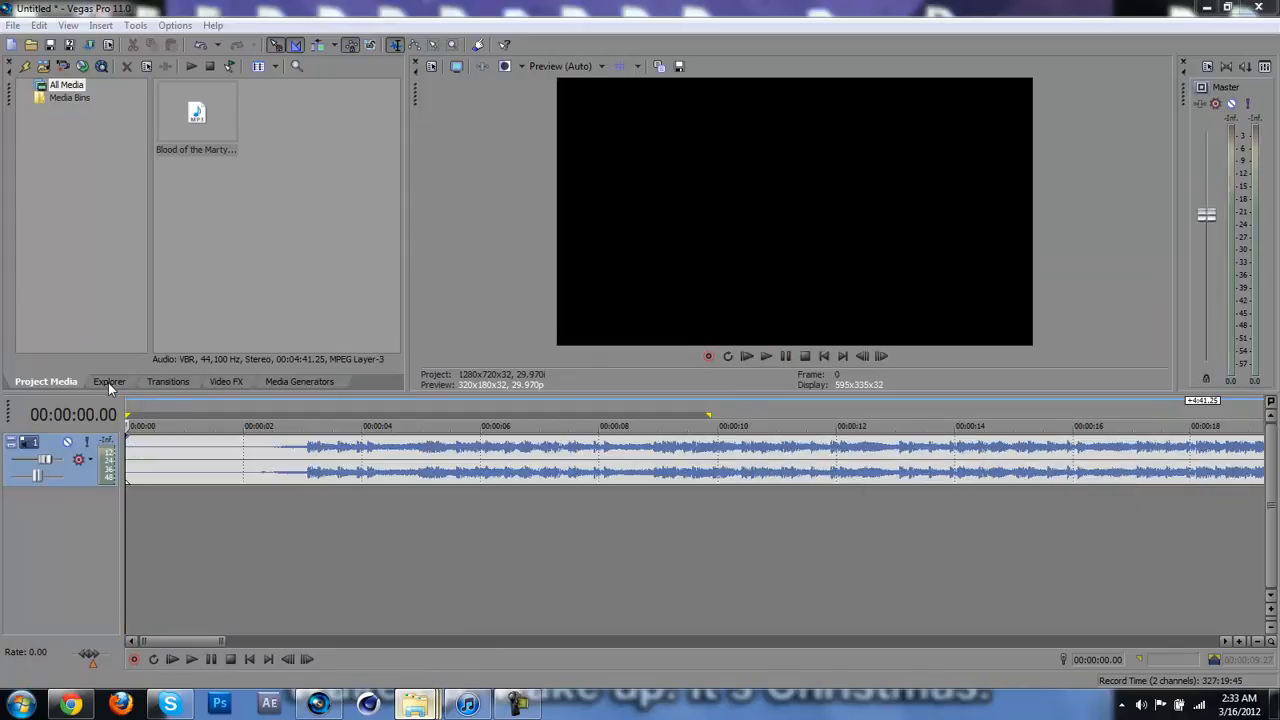
pyautogui.click(48, 382)
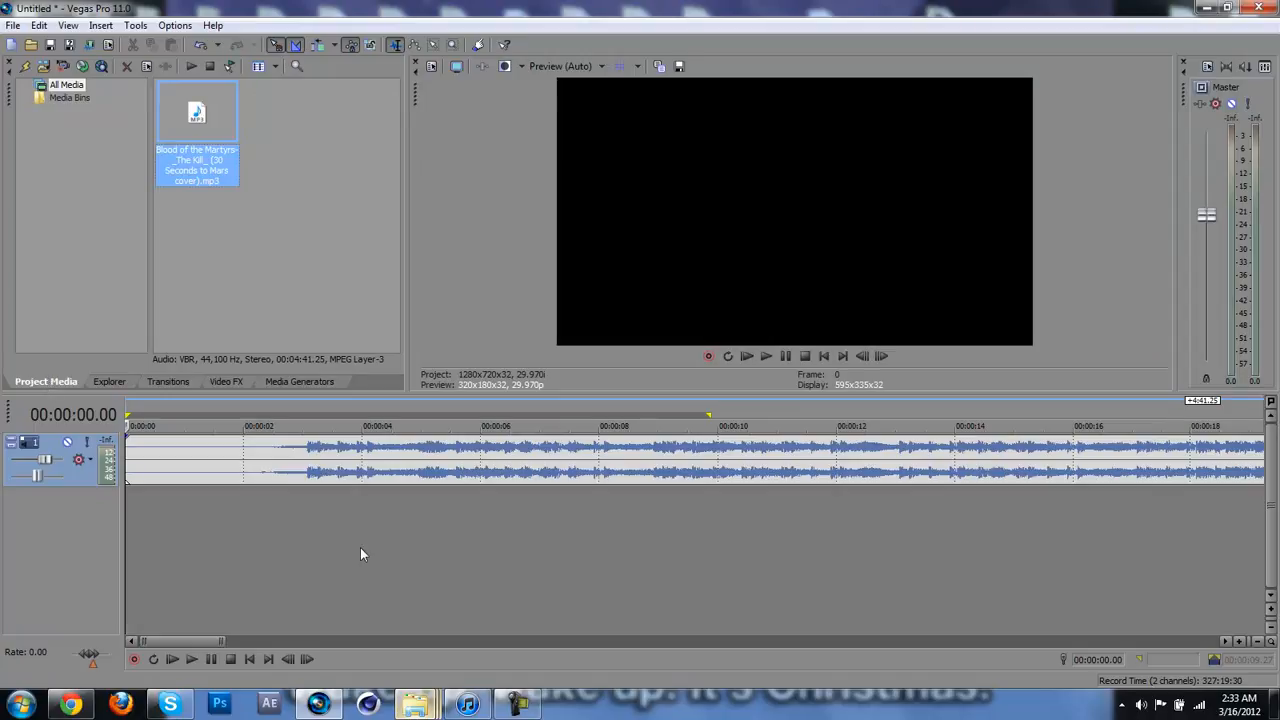
# Step: Add the "Barrel Roll Claymore through Smoke" clip from the Introducing Spirit Waggs folder below the song, at the timeline's start
pyautogui.moveTo(420, 706)
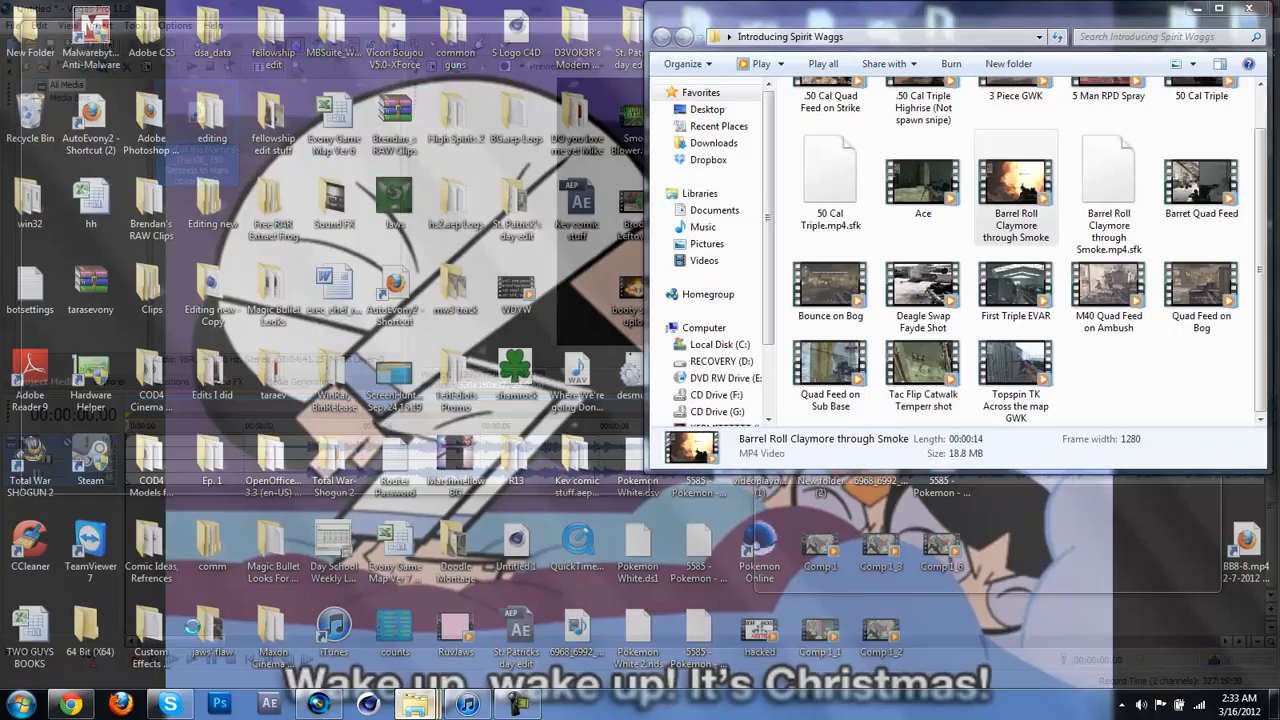
pyautogui.click(195, 630)
pyautogui.moveTo(1052, 190); pyautogui.dragTo(444, 612)
pyautogui.moveTo(233, 556); pyautogui.dragTo(130, 515)
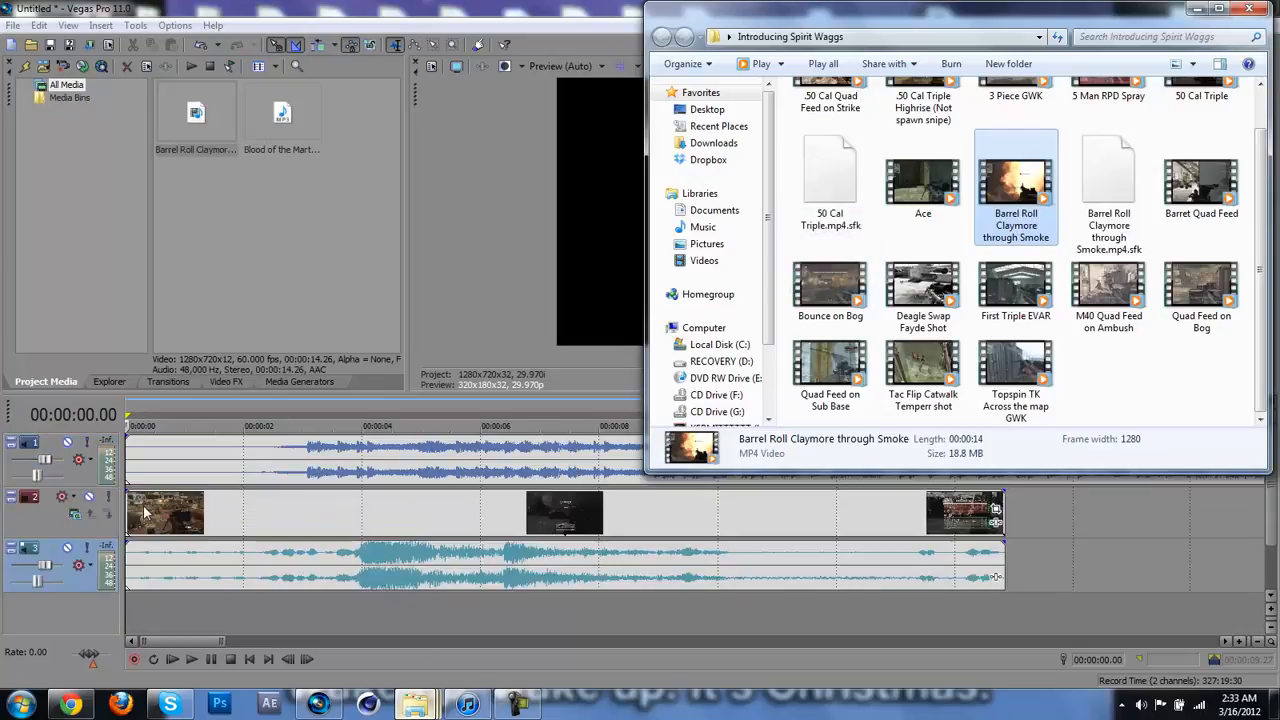
# Step: Turn the volume of the gameplay clip's audio track all the way down
pyautogui.click(174, 513)
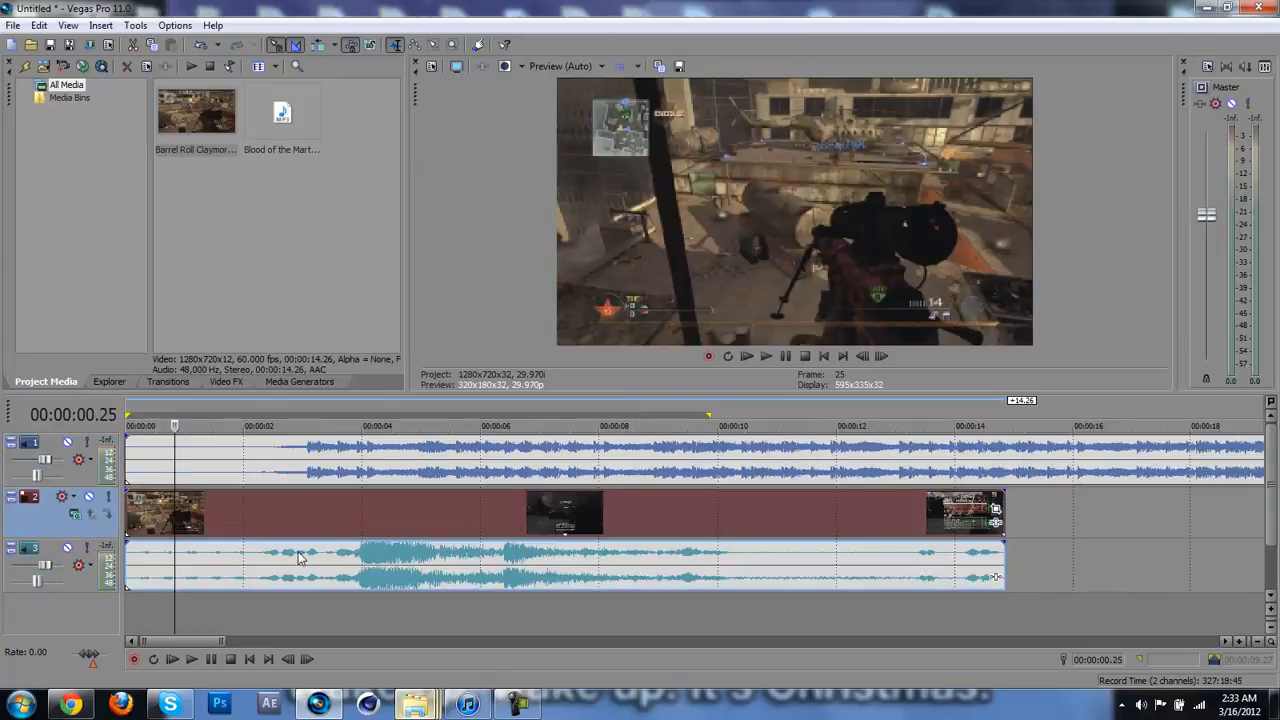
pyautogui.moveTo(44, 568)
pyautogui.moveTo(44, 568); pyautogui.dragTo(12, 566)
# Step: Play the song from about 34 seconds to find the point where it should be cut
pyautogui.scroll(-3, 623, 527)
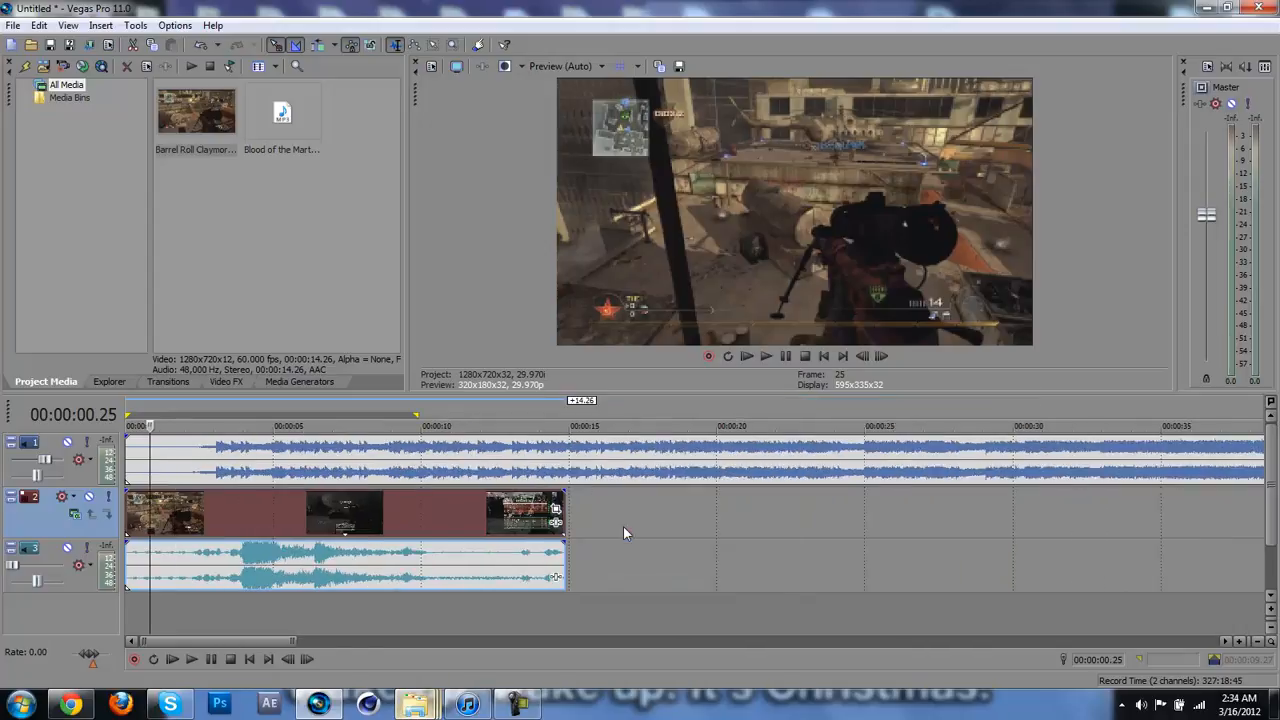
pyautogui.scroll(-4, 623, 527)
pyautogui.scroll(1, 623, 527)
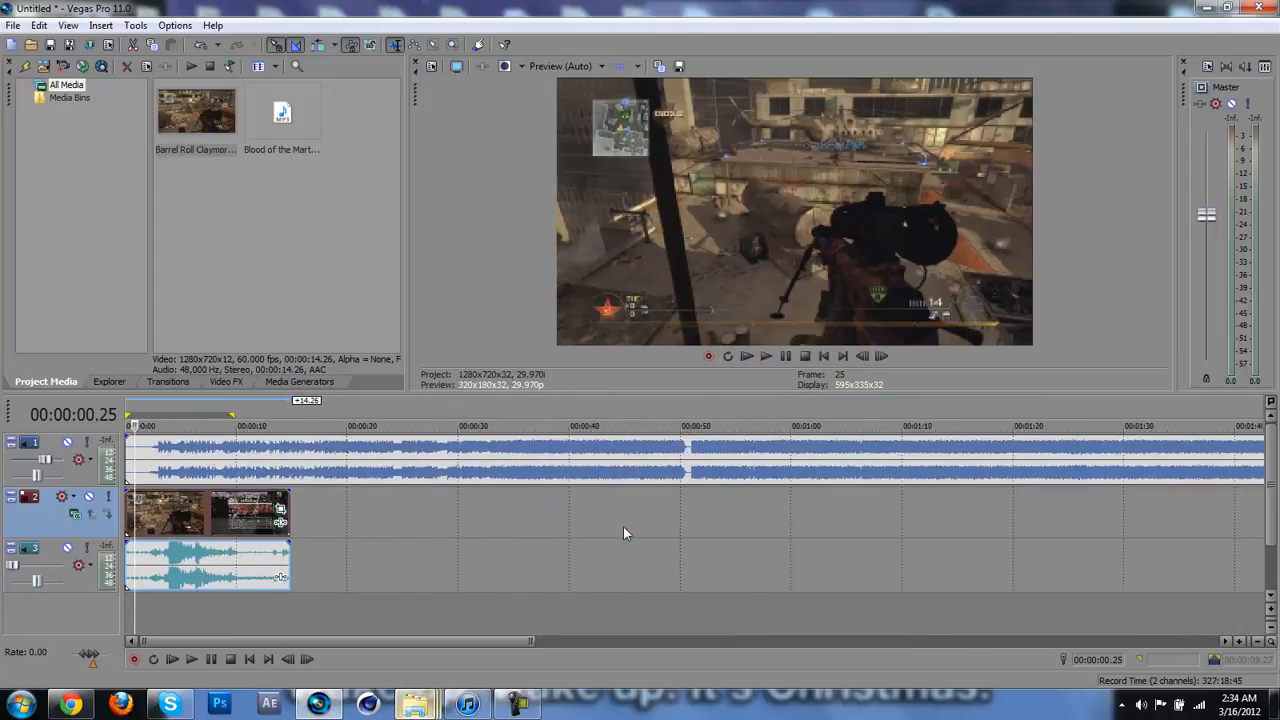
pyautogui.click(469, 455)
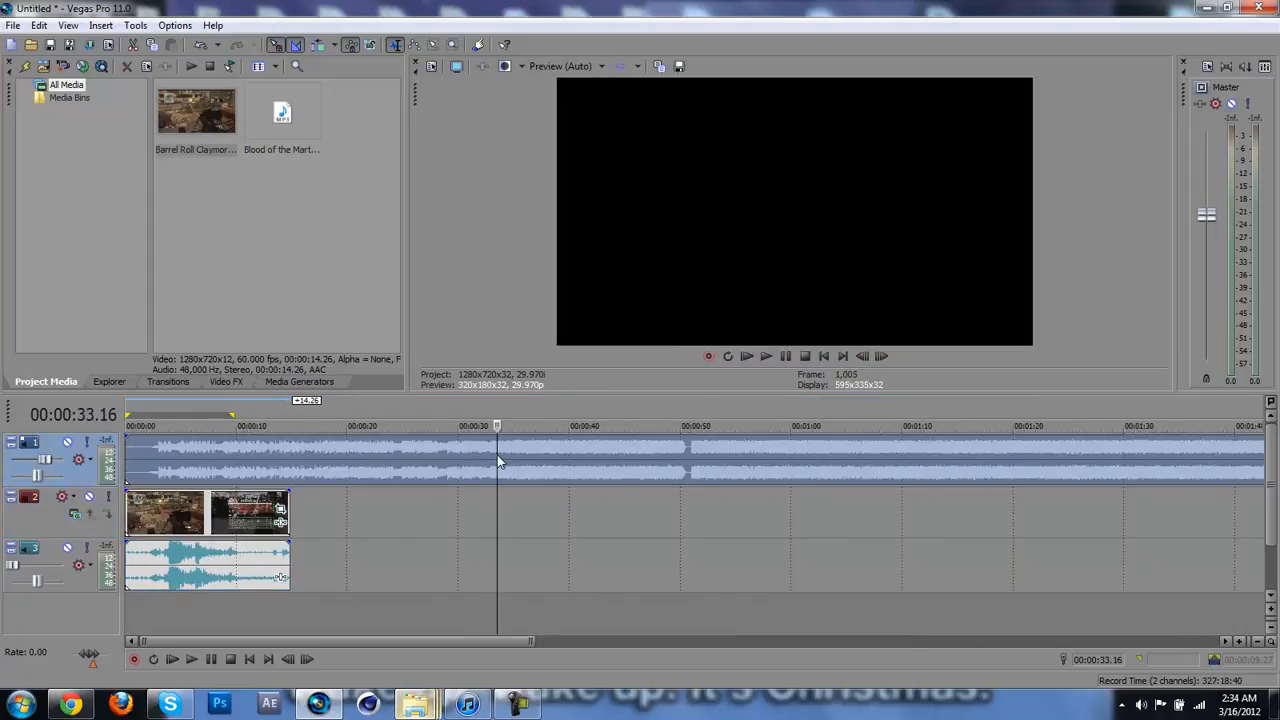
pyautogui.click(510, 456)
pyautogui.press('space')
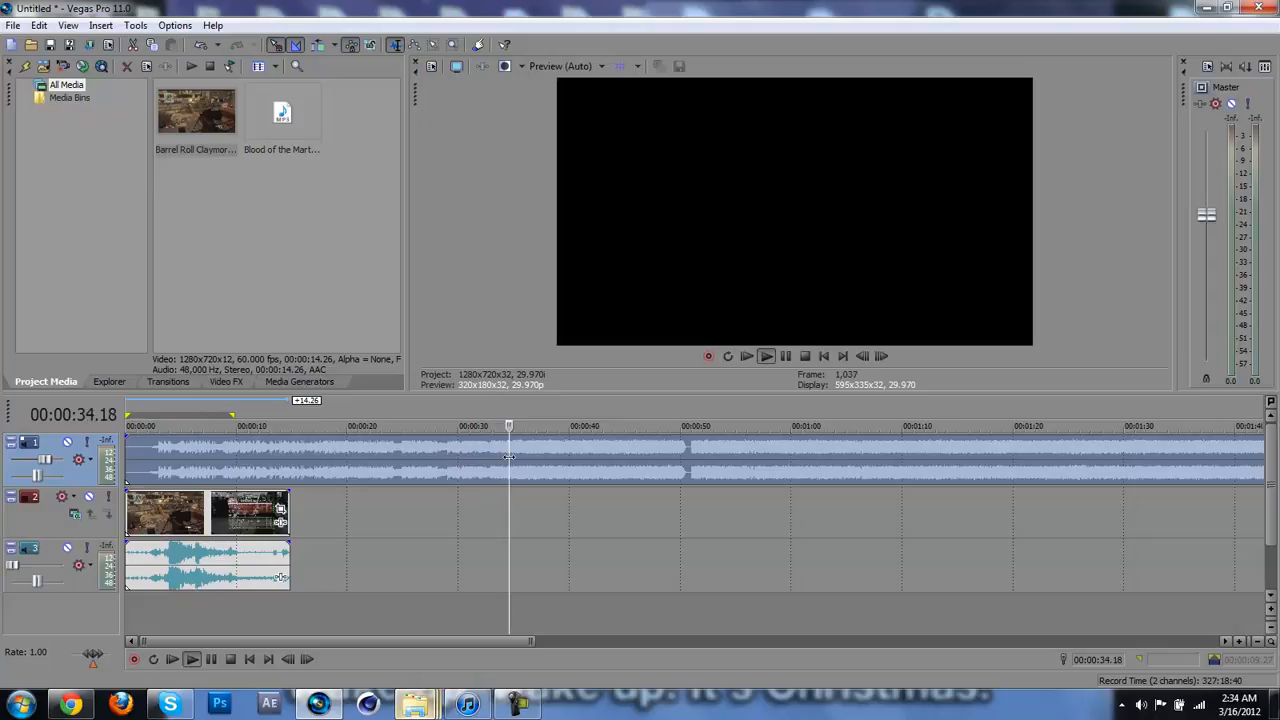
pyautogui.scroll(3, 509, 457)
pyautogui.press('space')
# Step: Fine-tune the playhead to 00:00:34.29 on the song by auditioning short stretches and nudging it back and forth
pyautogui.press('Right')
pyautogui.press('Right')
pyautogui.press('Right')
pyautogui.press('Right')
pyautogui.press('Right')
pyautogui.press('Right')
pyautogui.press('Right')
pyautogui.press('Right')
pyautogui.press('Right')
pyautogui.press('Right')
pyautogui.press('Right')
pyautogui.press('Right')
pyautogui.press('Right')
pyautogui.press('Right')
pyautogui.press('Right')
pyautogui.press('Right')
pyautogui.scroll(3, 509, 457)
pyautogui.press('Right')
pyautogui.press('Right')
pyautogui.press('Right')
pyautogui.press('space')
pyautogui.press('space')
pyautogui.press('Left')
pyautogui.press('Left')
pyautogui.press('Left')
pyautogui.press('space')
pyautogui.press('space')
pyautogui.scroll(-3, 509, 457)
pyautogui.press('Left')
pyautogui.press('Left')
pyautogui.press('Left')
pyautogui.press('Left')
pyautogui.press('space')
pyautogui.press('space')
pyautogui.press('Left')
pyautogui.press('Left')
pyautogui.press('Left')
pyautogui.press('Left')
pyautogui.press('Left')
pyautogui.press('Left')
pyautogui.press('Left')
pyautogui.press('Left')
pyautogui.press('Left')
pyautogui.press('Left')
pyautogui.press('Left')
pyautogui.press('Left')
pyautogui.press('Left')
pyautogui.press('Left')
pyautogui.press('Left')
pyautogui.press('Left')
pyautogui.press('Left')
pyautogui.press('Left')
pyautogui.press('Left')
pyautogui.press('Left')
pyautogui.press('space')
pyautogui.press('space')
pyautogui.press('Right')
pyautogui.press('Right')
pyautogui.press('Right')
pyautogui.press('Right')
pyautogui.press('Right')
pyautogui.press('Right')
pyautogui.press('Right')
pyautogui.press('Right')
pyautogui.press('Right')
pyautogui.press('Right')
pyautogui.press('Right')
pyautogui.press('Right')
pyautogui.press('Right')
pyautogui.press('Right')
pyautogui.press('Right')
pyautogui.press('Right')
pyautogui.press('Right')
pyautogui.press('Right')
pyautogui.press('Right')
pyautogui.press('Left')
pyautogui.press('Right')
pyautogui.press('space')
pyautogui.press('space')
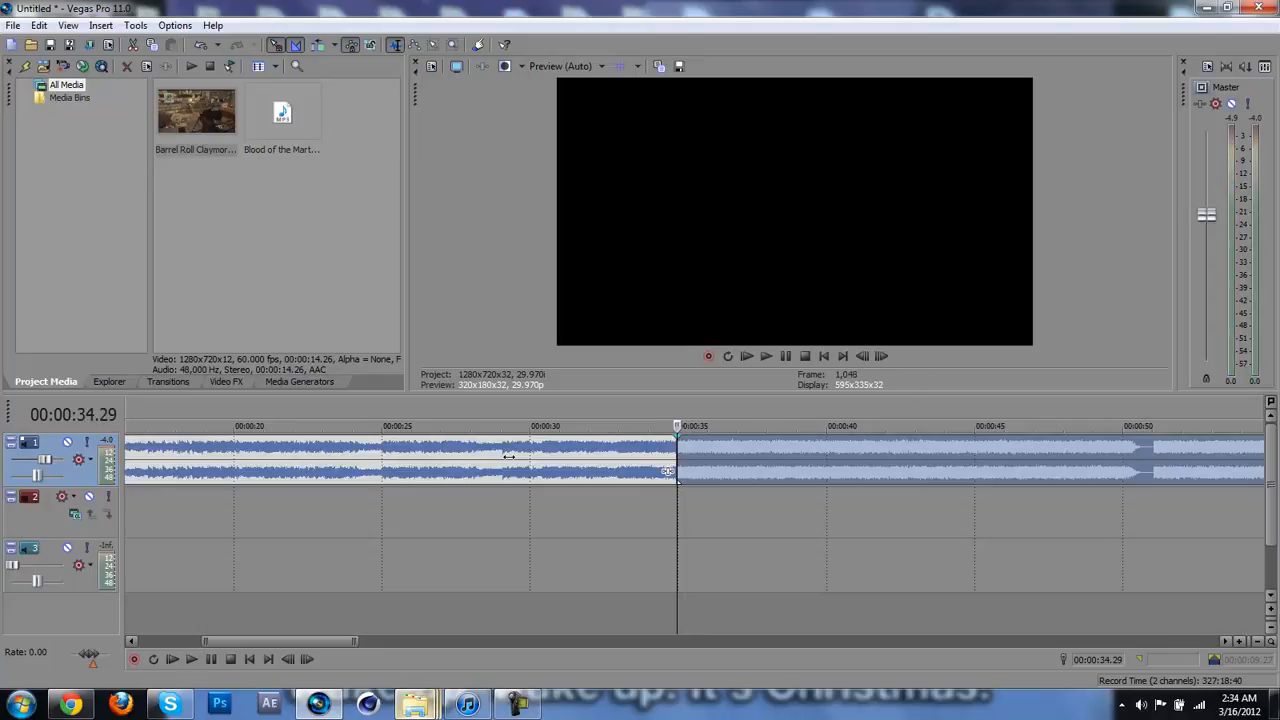
# Step: Trim off everything in the song before 00:00:34.29 and move the remainder to start at about 00:00:09.20
pyautogui.press('s')
pyautogui.click(509, 460)
pyautogui.press('Delete')
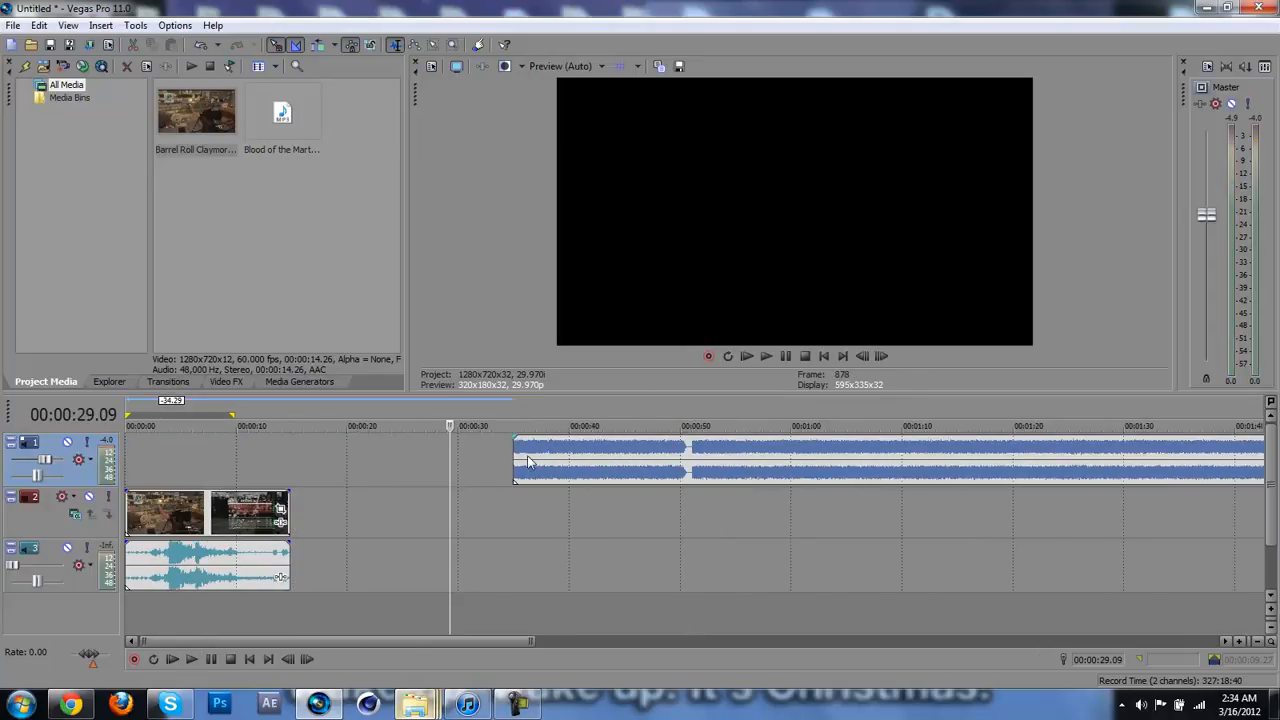
pyautogui.moveTo(528, 462); pyautogui.dragTo(246, 458)
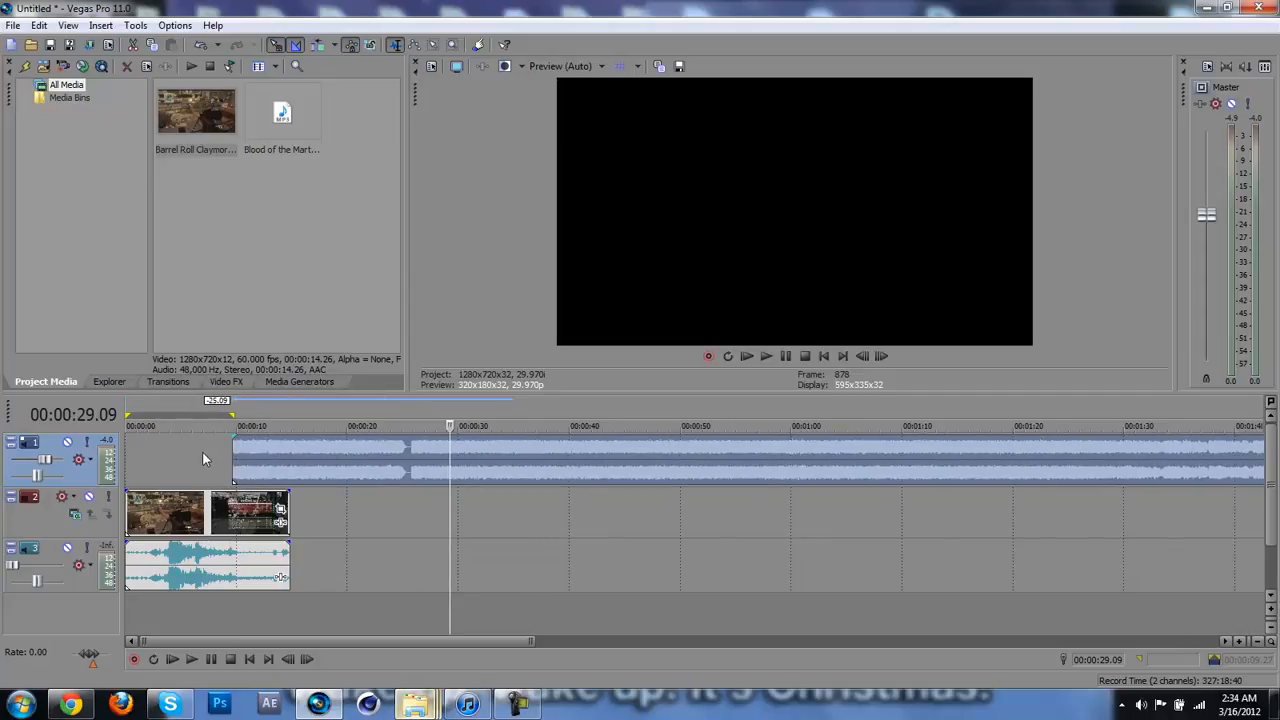
# Step: Place the playhead at 00:00:06.12, just before the kill shot's "One Shot Kill" text in the gameplay clip
pyautogui.click(202, 450)
pyautogui.scroll(5, 202, 451)
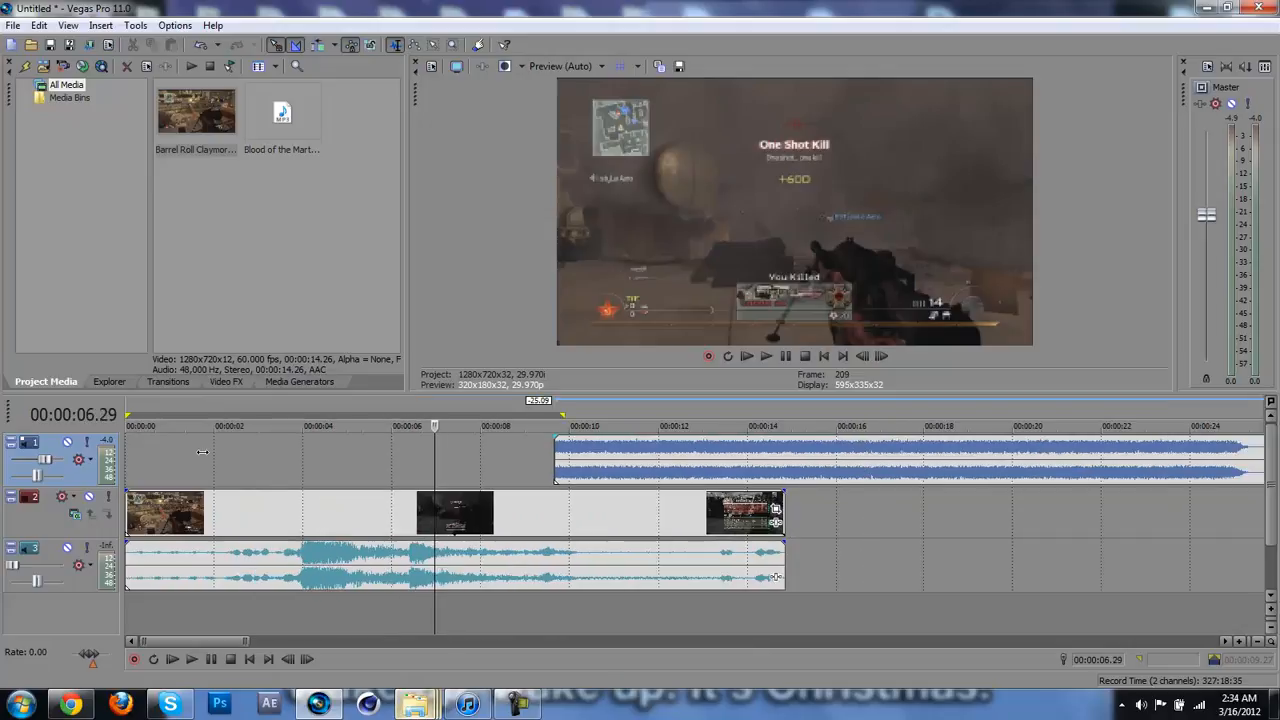
pyautogui.press('Left')
pyautogui.press('Left')
pyautogui.press('Left')
pyautogui.press('Left')
pyautogui.press('Left')
pyautogui.press('Left')
pyautogui.press('Left')
pyautogui.press('Left')
pyautogui.press('Left')
pyautogui.press('Left')
pyautogui.press('Left')
pyautogui.press('Left')
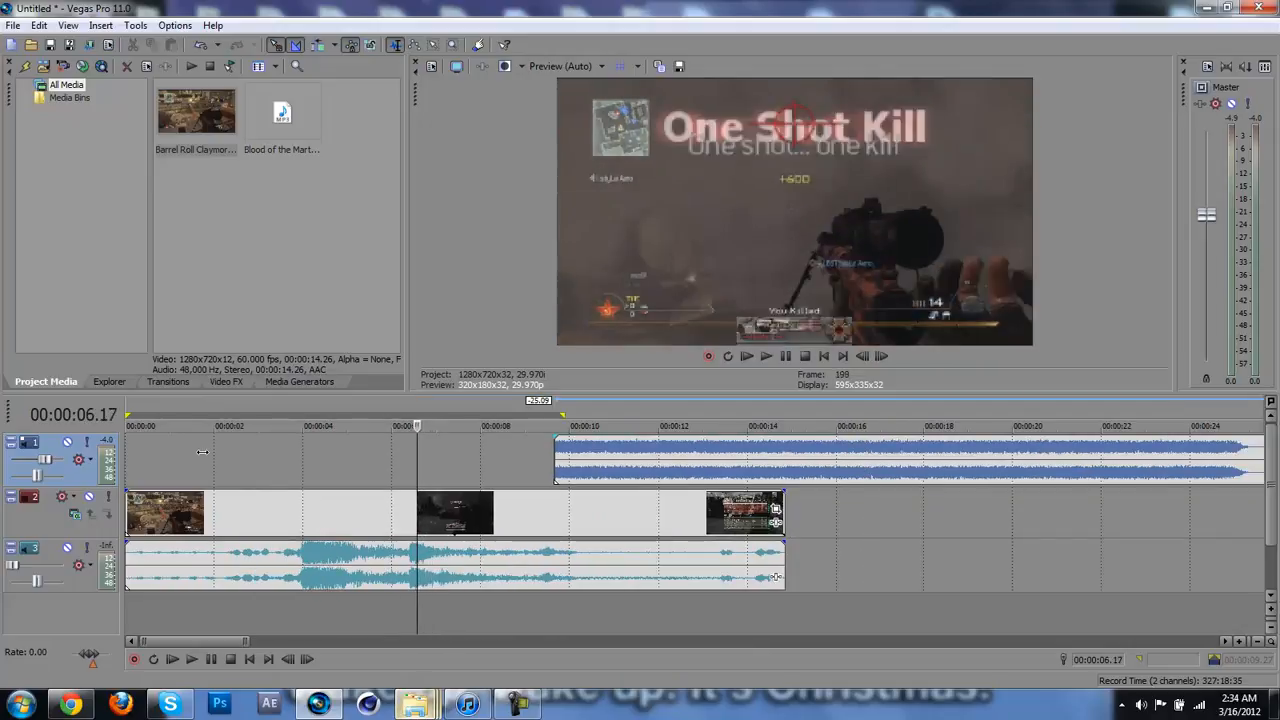
pyautogui.press('Left')
pyautogui.press('Left')
pyautogui.press('Left')
pyautogui.press('Left')
pyautogui.press('Left')
pyautogui.scroll(3, 202, 452)
pyautogui.scroll(-5, 202, 452)
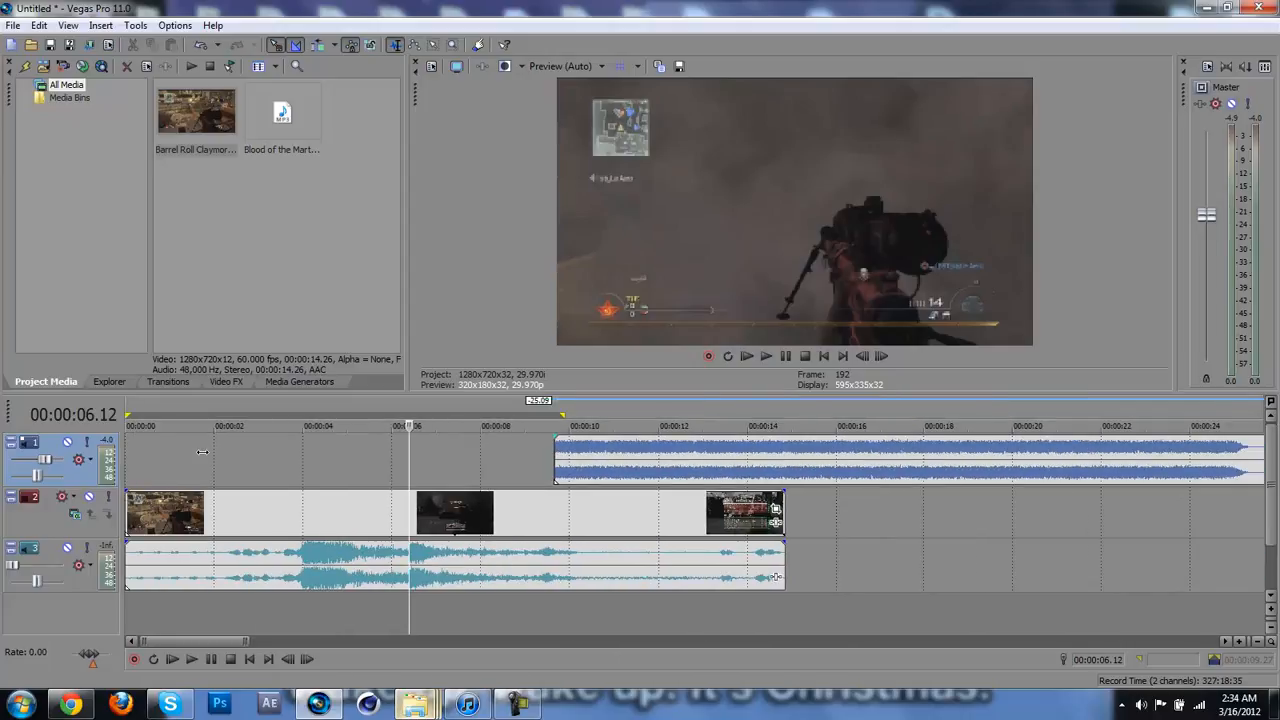
pyautogui.scroll(3, 202, 452)
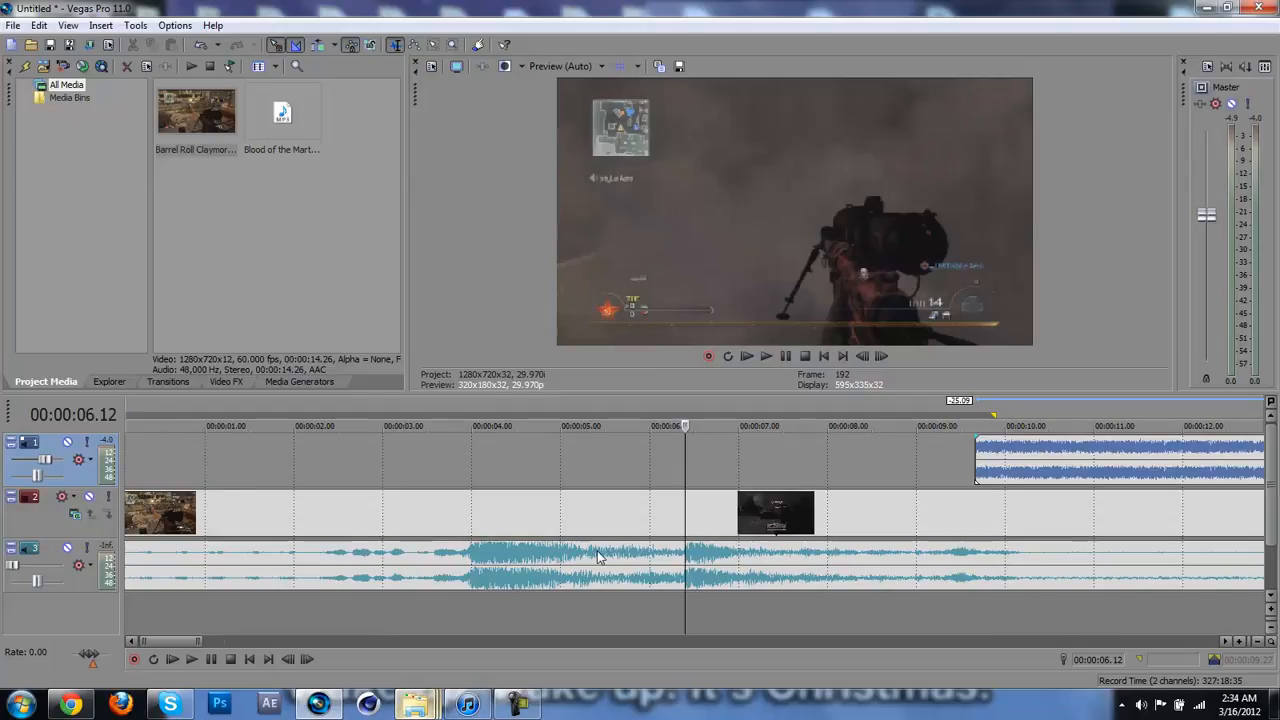
pyautogui.scroll(-2, 597, 556)
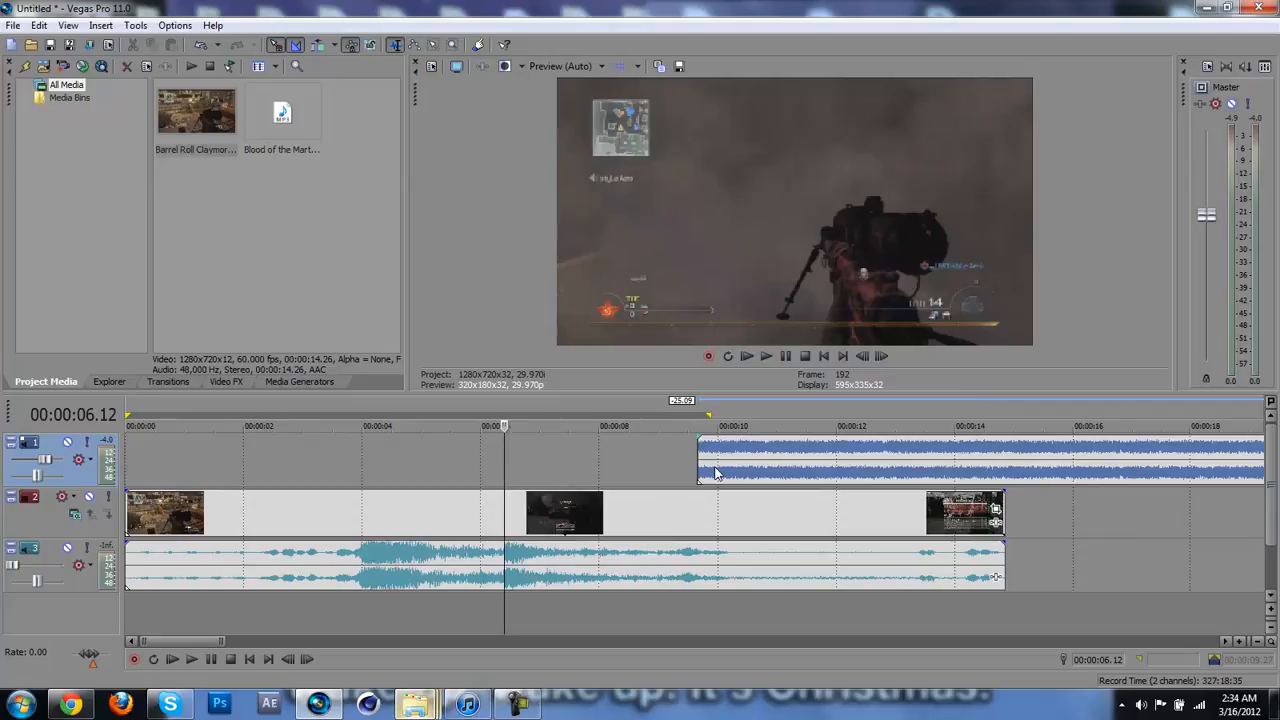
pyautogui.scroll(3, 715, 472)
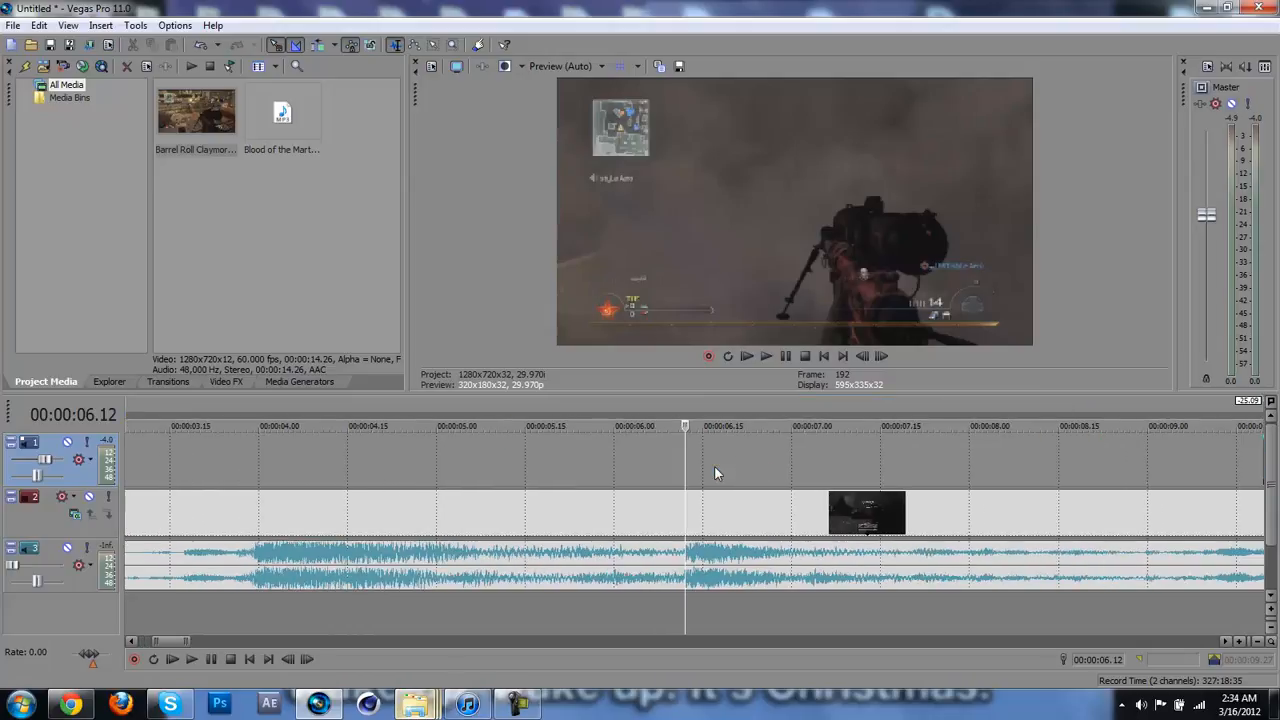
pyautogui.scroll(-2, 714, 466)
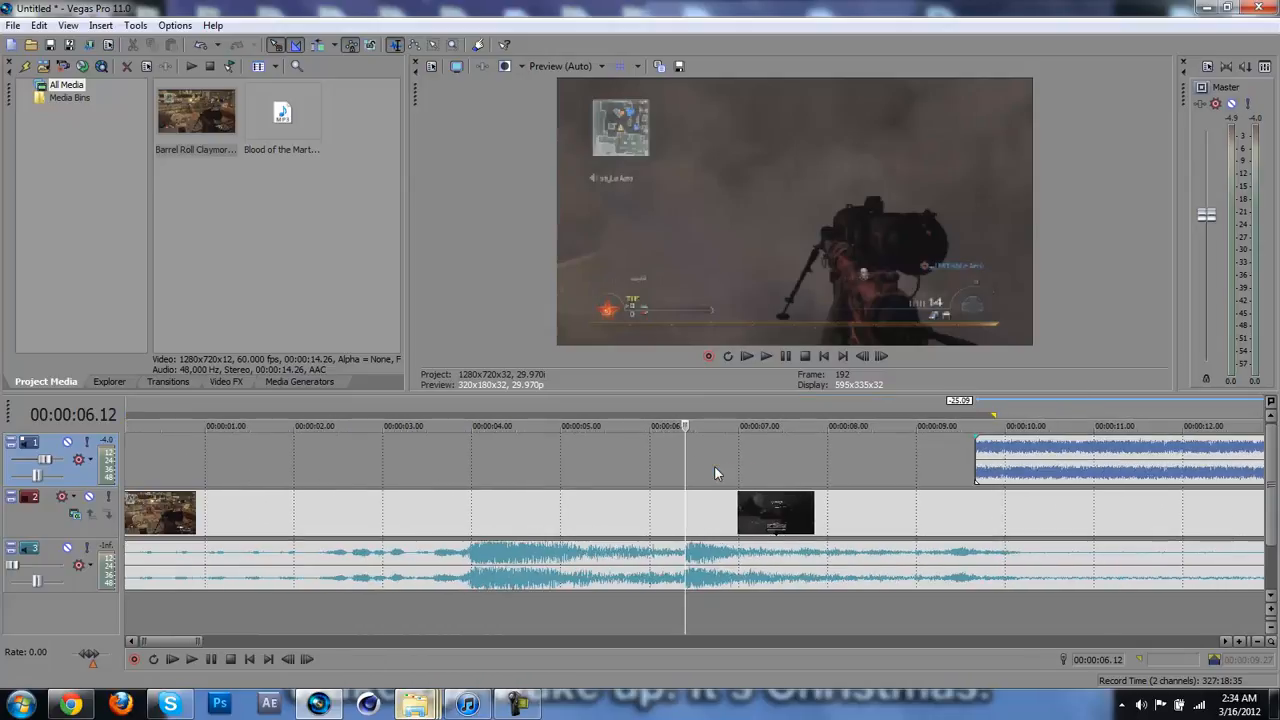
pyautogui.scroll(-2, 714, 465)
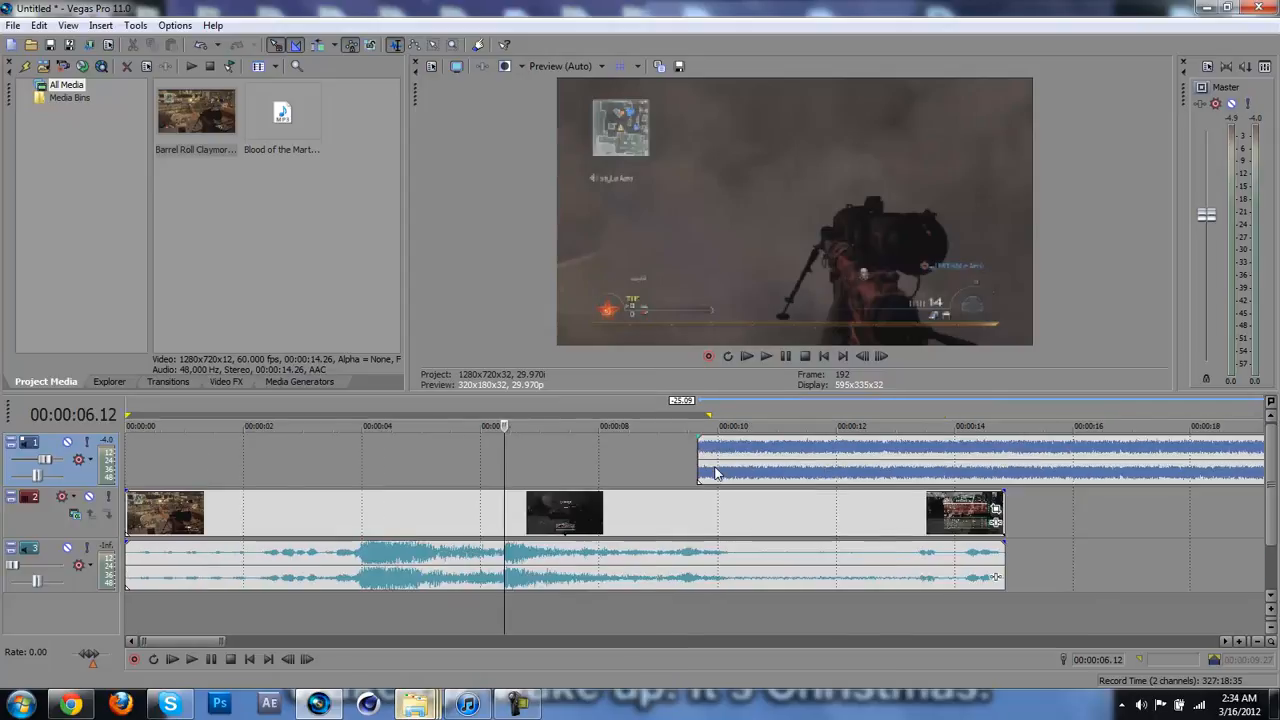
# Step: Switch the gameplay video clip's resampling to Disable Resample
pyautogui.rightClick(564, 513)
pyautogui.moveTo(659, 374)
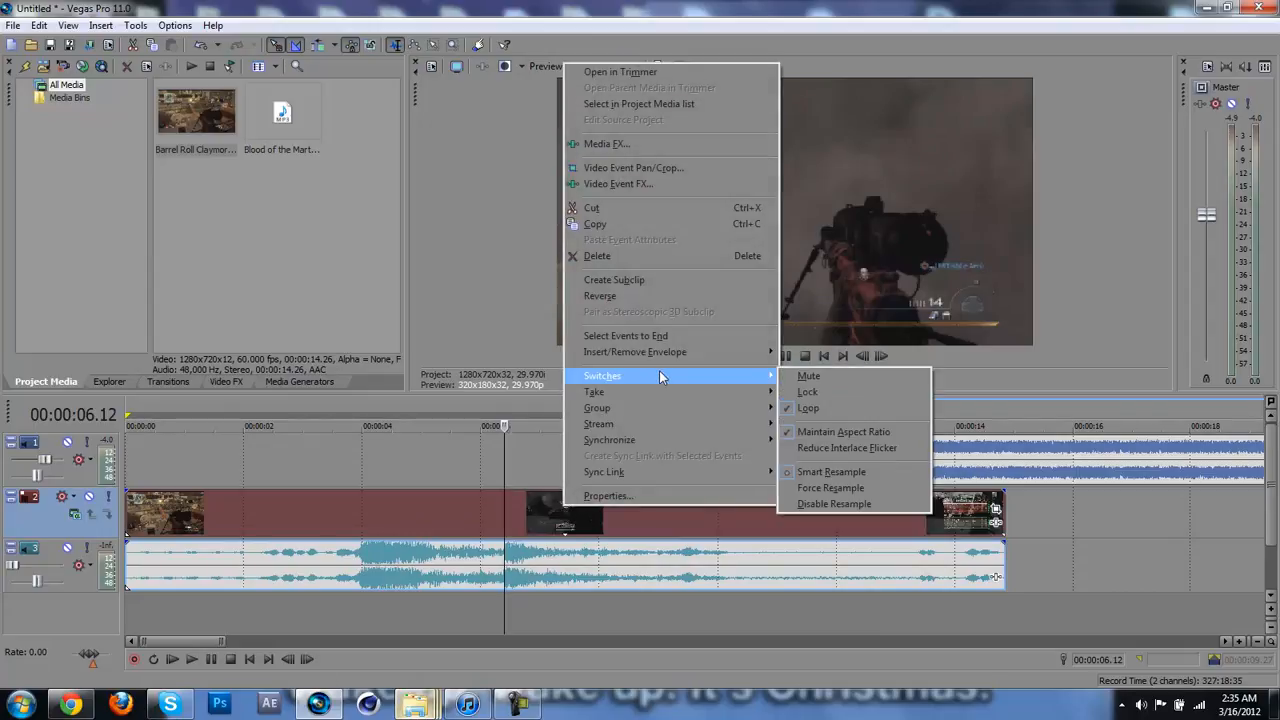
pyautogui.click(803, 504)
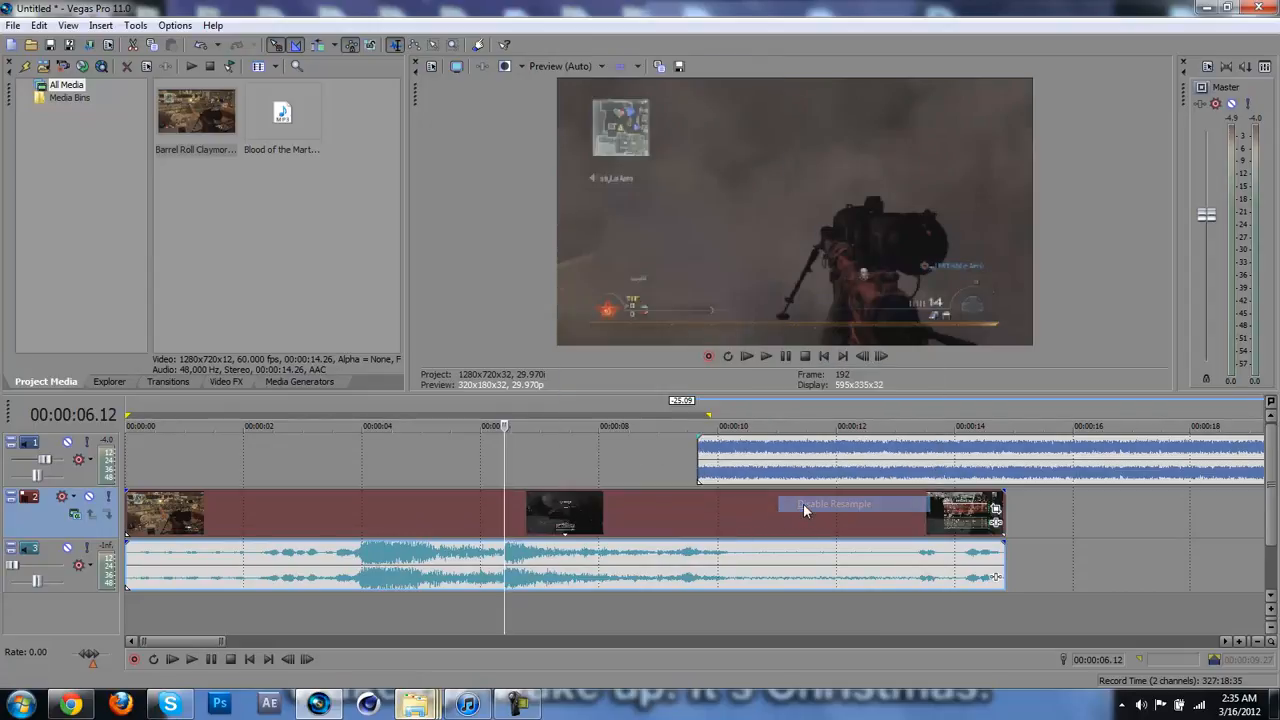
# Step: Set the gameplay video clip's resampling back to Smart Resample
pyautogui.rightClick(616, 505)
pyautogui.moveTo(724, 376)
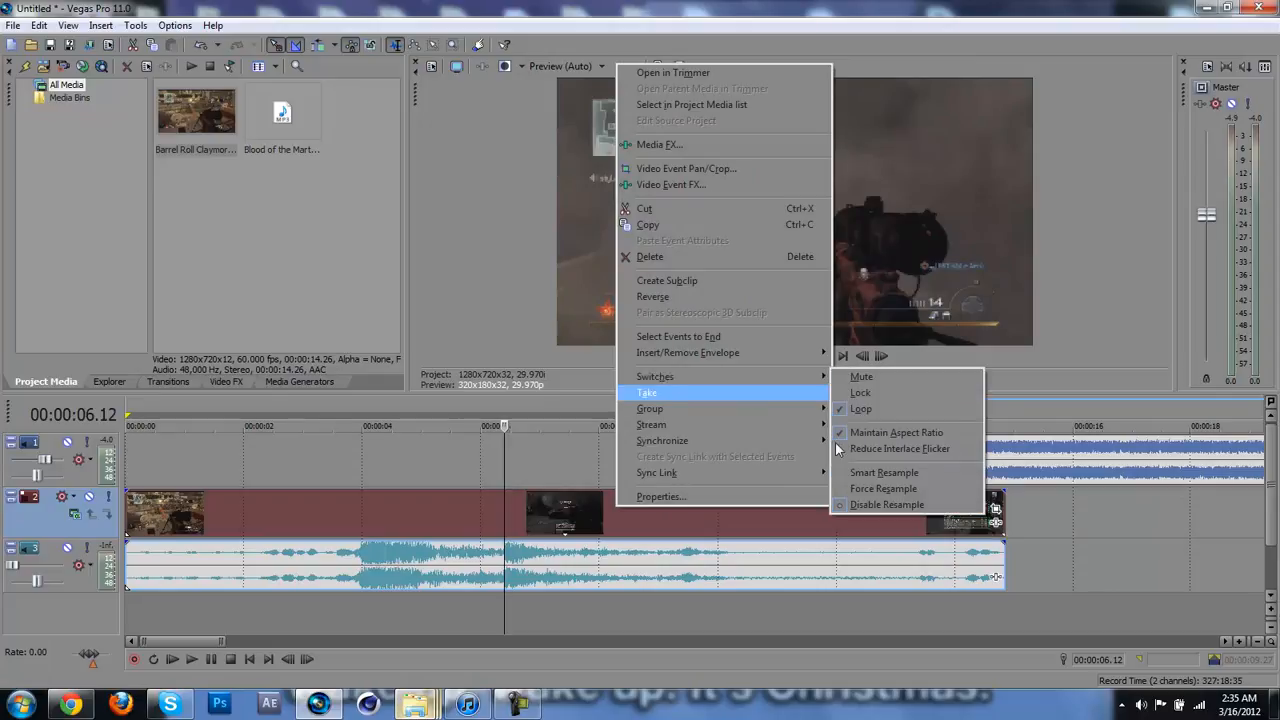
pyautogui.click(860, 474)
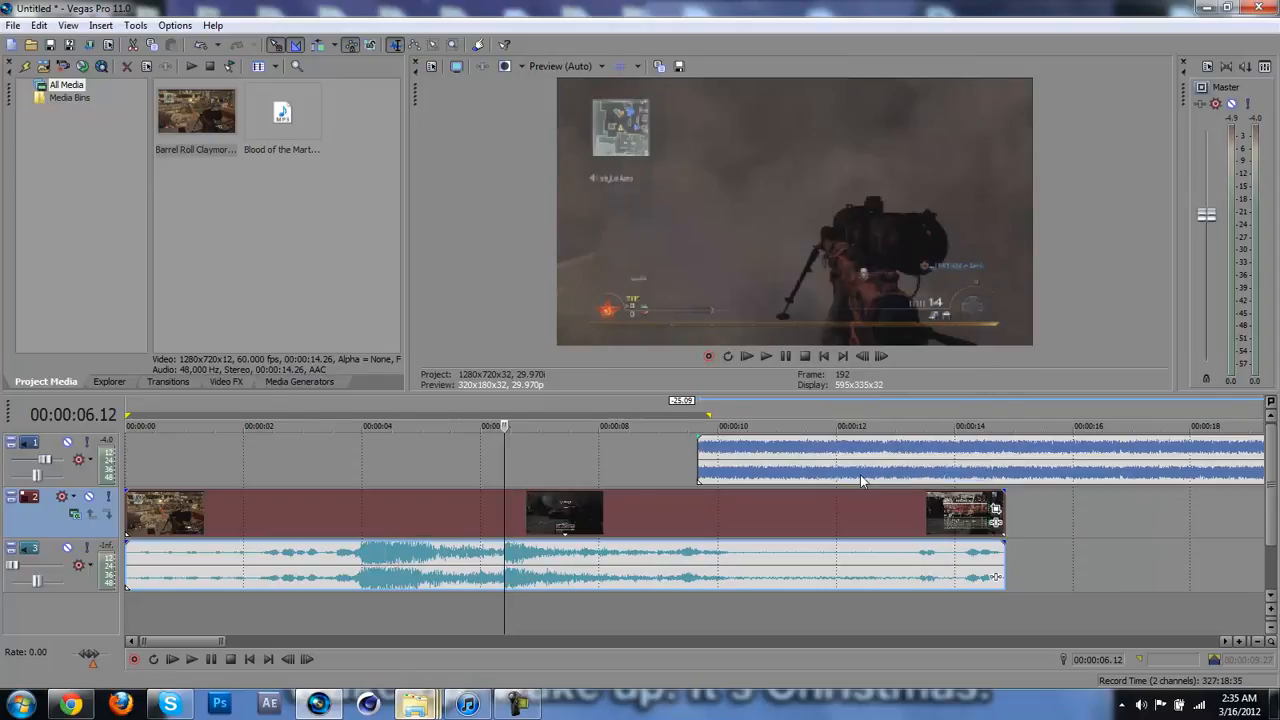
# Step: Step back through the gameplay clip to about 00:00:05.27 and set the video preview quality to Best (Full)
pyautogui.click(484, 506)
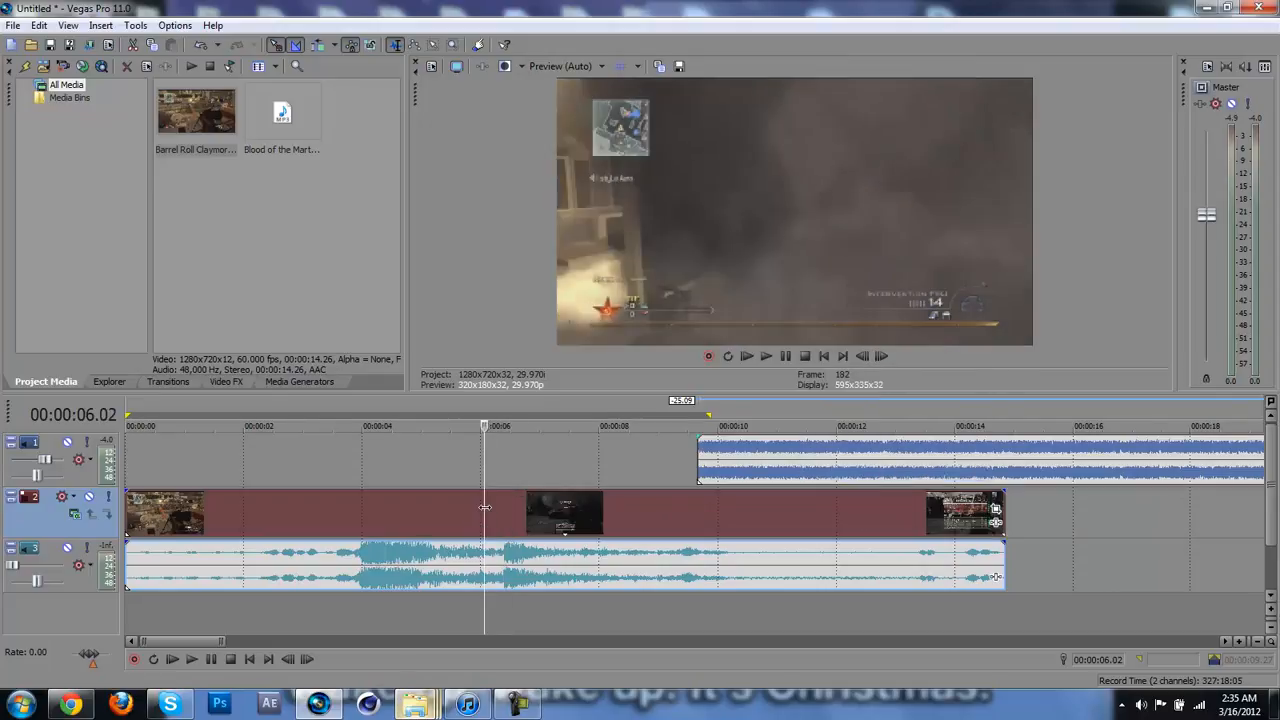
pyautogui.press('Left')
pyautogui.press('Left')
pyautogui.press('Left')
pyautogui.press('Left')
pyautogui.press('Left')
pyautogui.press('Left')
pyautogui.press('Left')
pyautogui.press('Left')
pyautogui.press('Left')
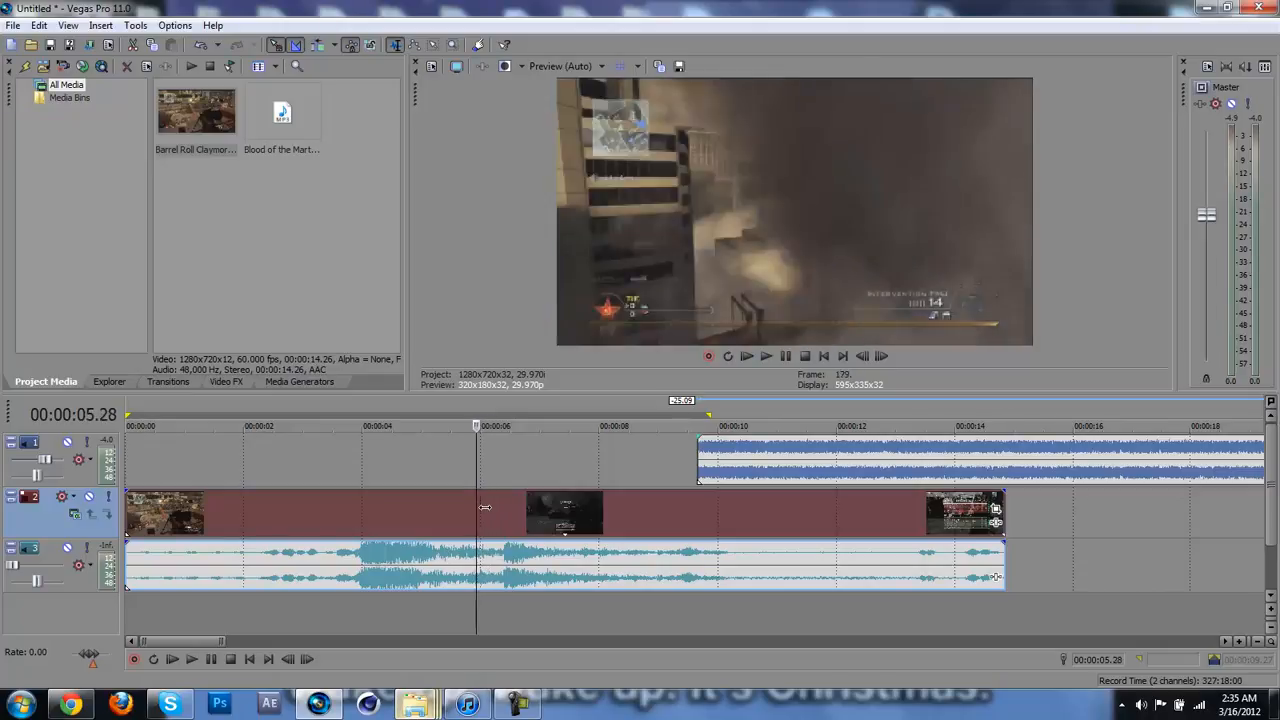
pyautogui.press('Left')
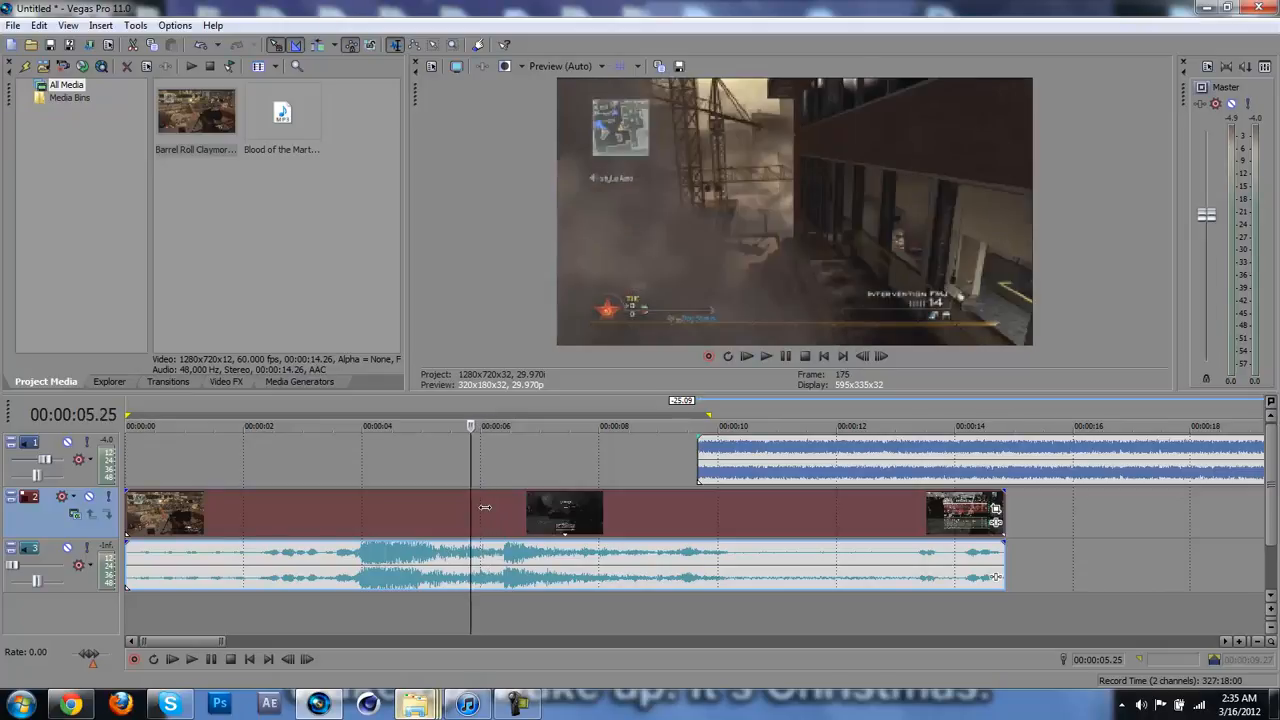
pyautogui.click(581, 66)
pyautogui.moveTo(590, 136)
pyautogui.click(645, 150)
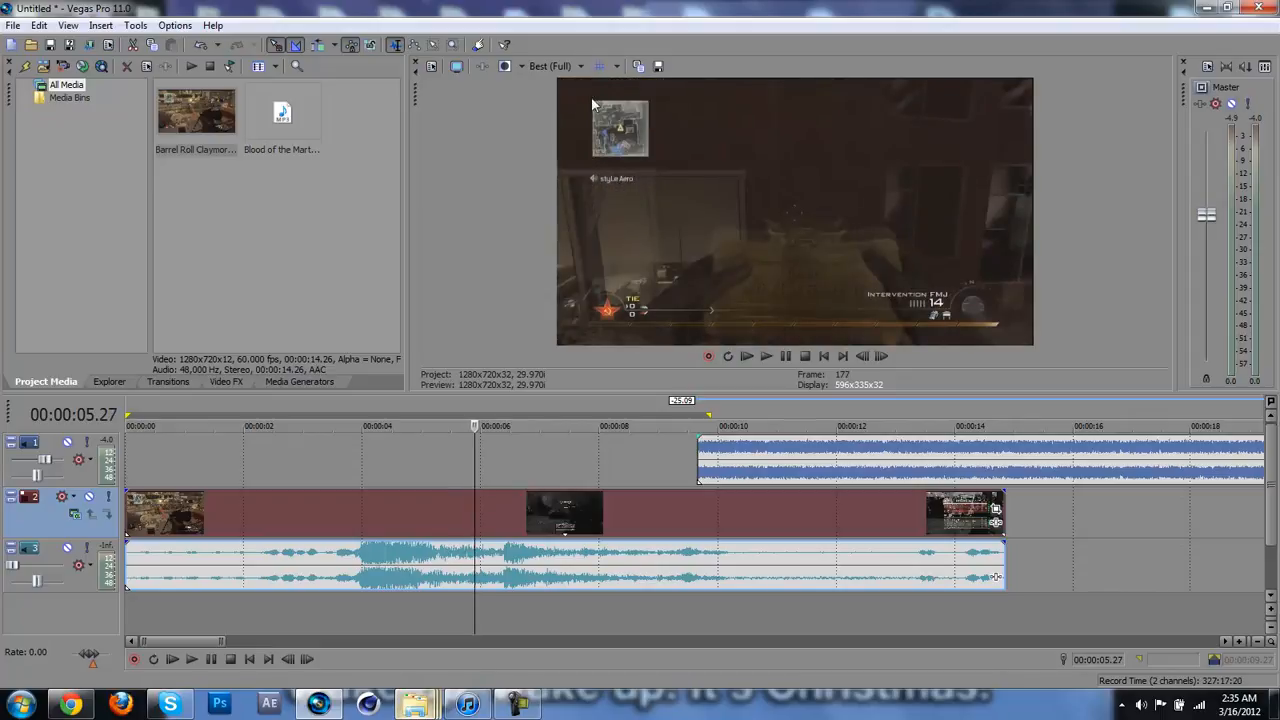
# Step: Set the gameplay video clip's resampling to Disable Resample and play the clip from 00:00:05.27
pyautogui.rightClick(501, 514)
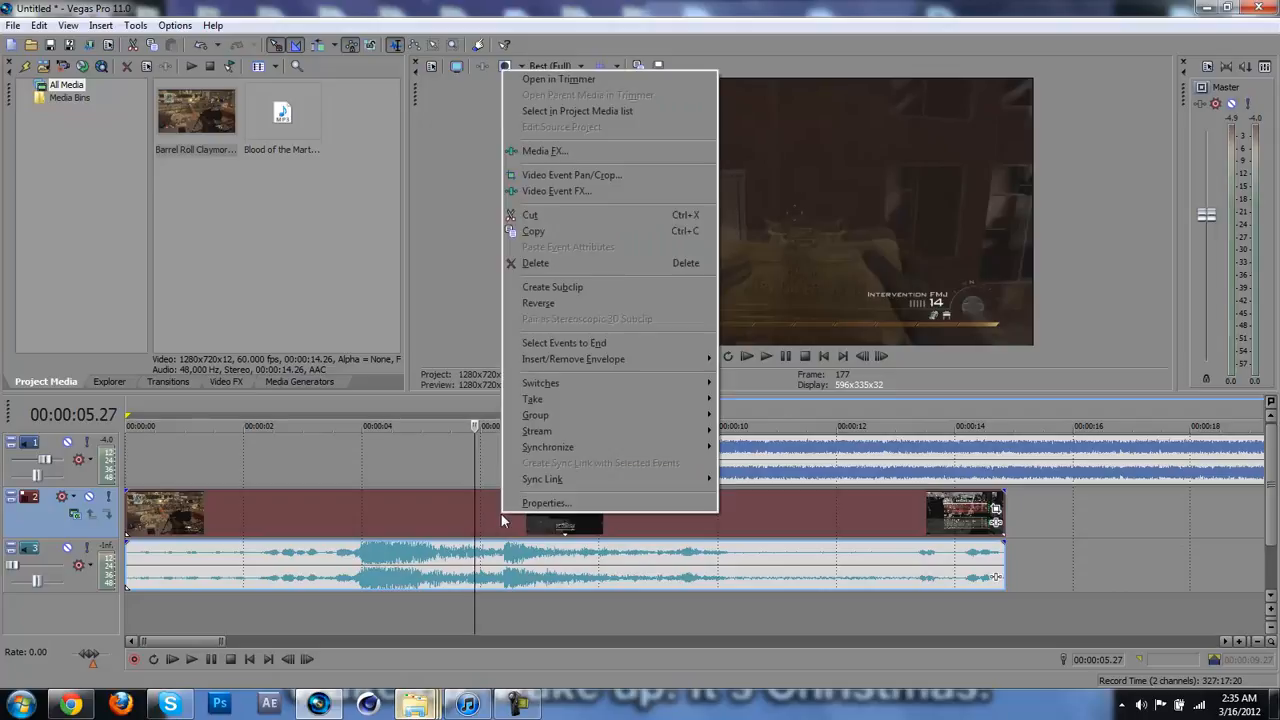
pyautogui.moveTo(592, 384)
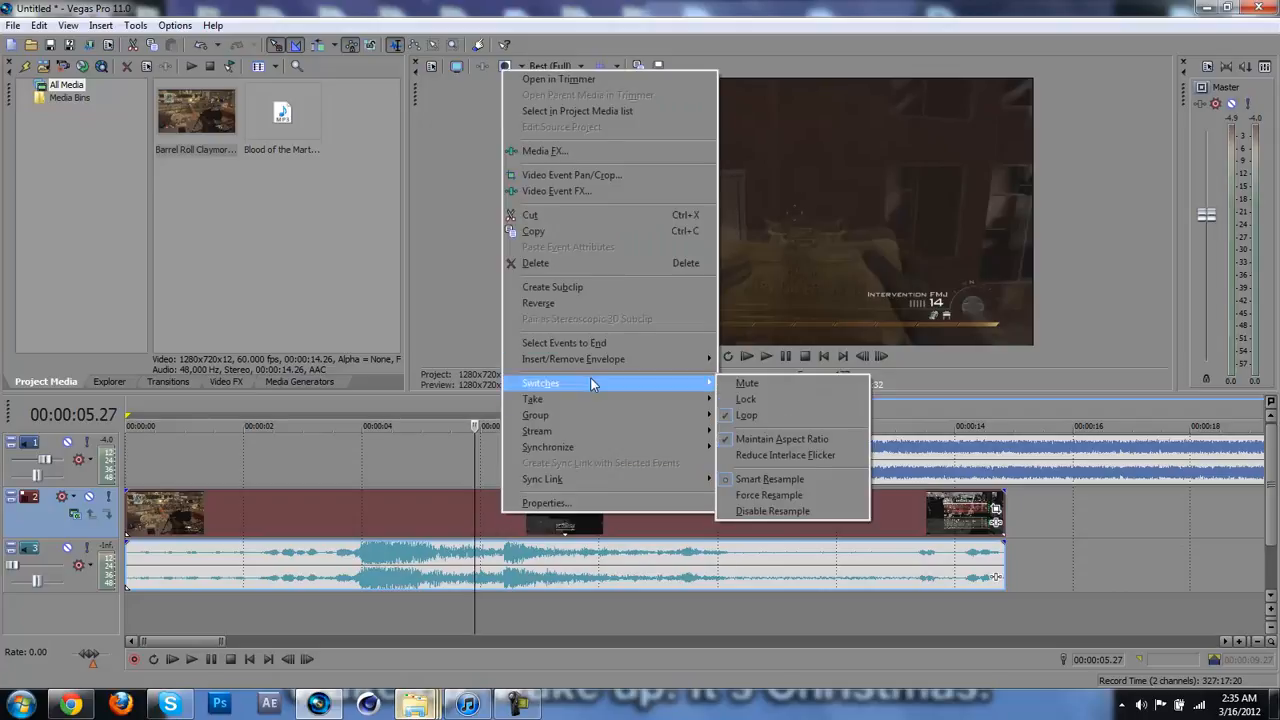
pyautogui.click(762, 515)
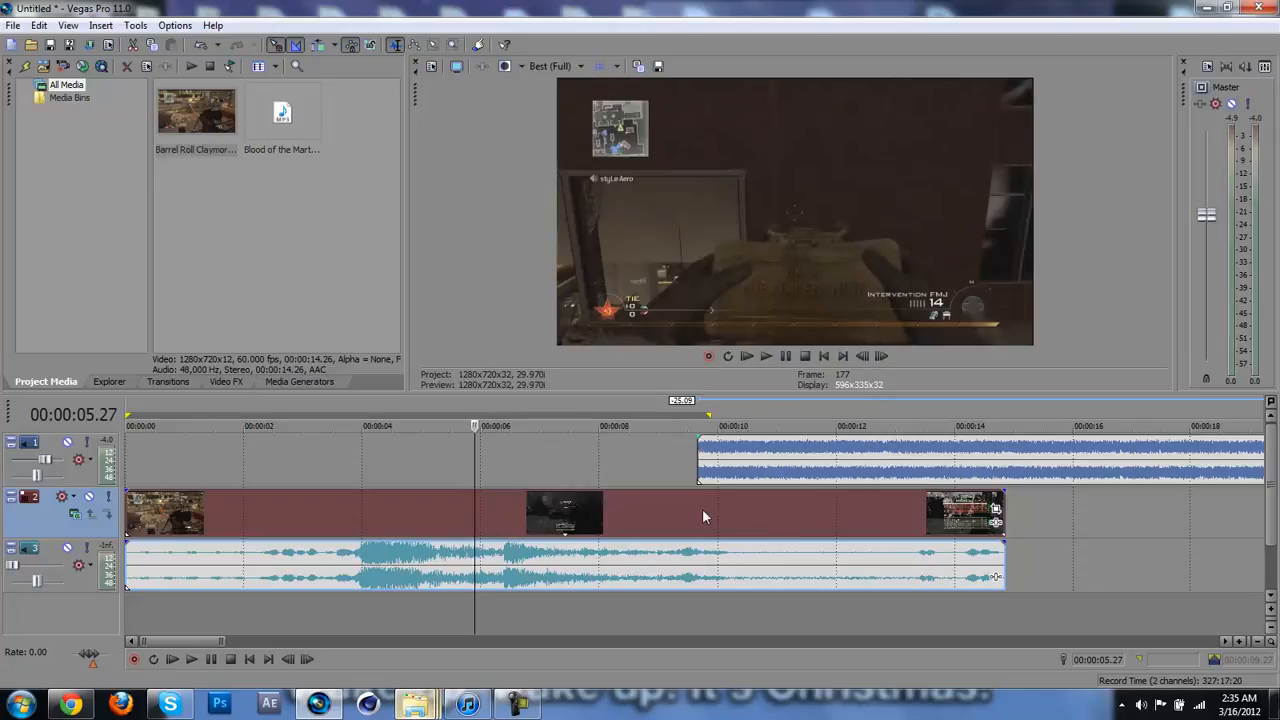
pyautogui.press('space')
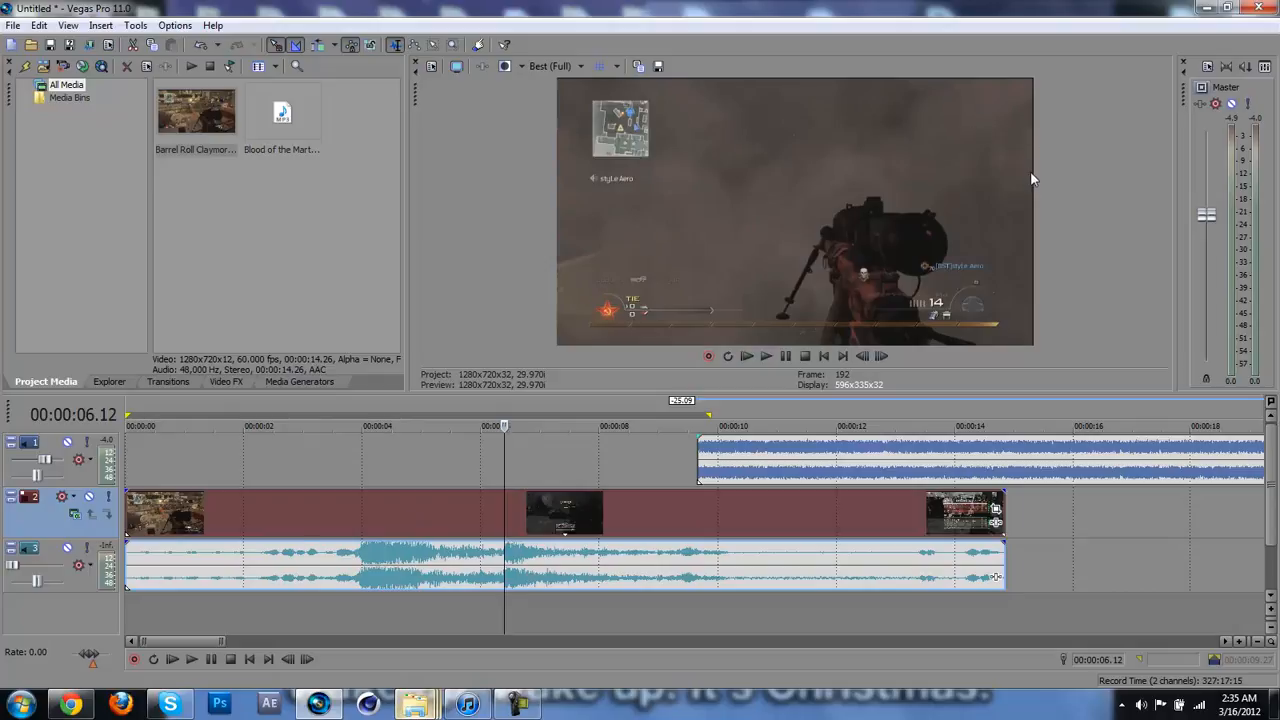
# Step: Open Event Pan/Crop for the gameplay video clip, slightly shrink the crop frame, and apply the youtube preset
pyautogui.click(996, 512)
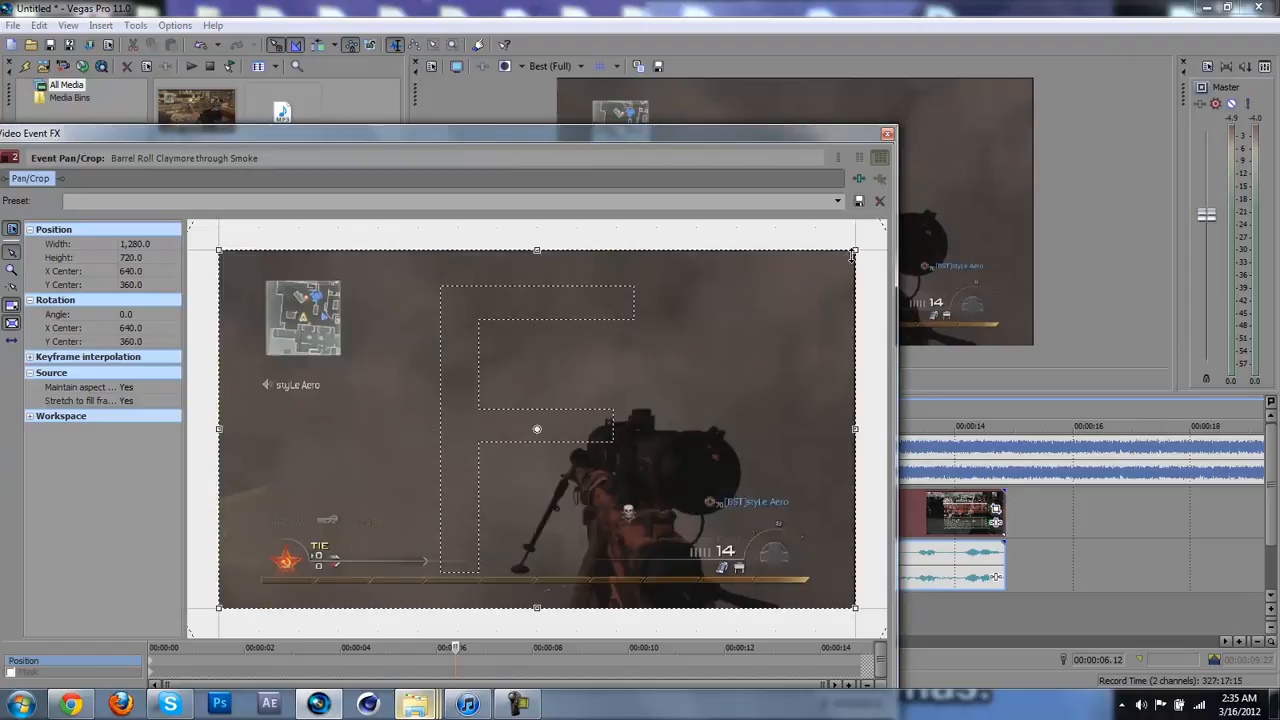
pyautogui.moveTo(853, 254); pyautogui.dragTo(846, 255)
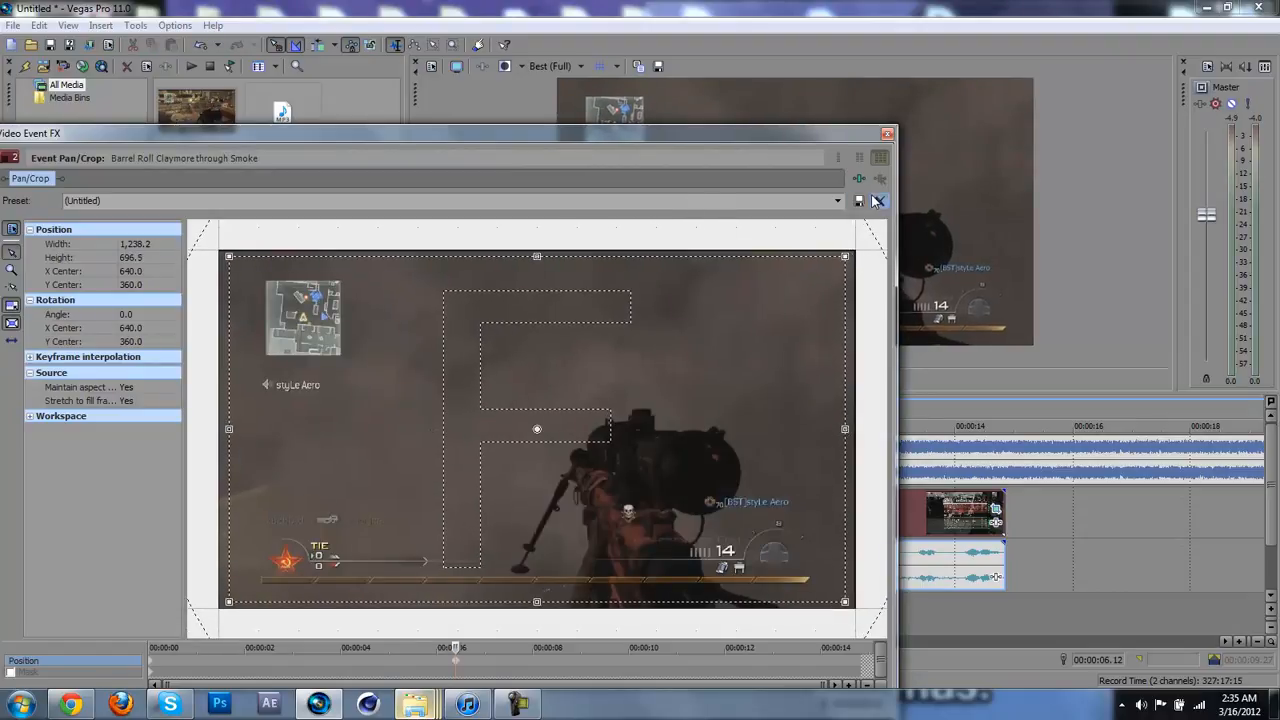
pyautogui.click(838, 200)
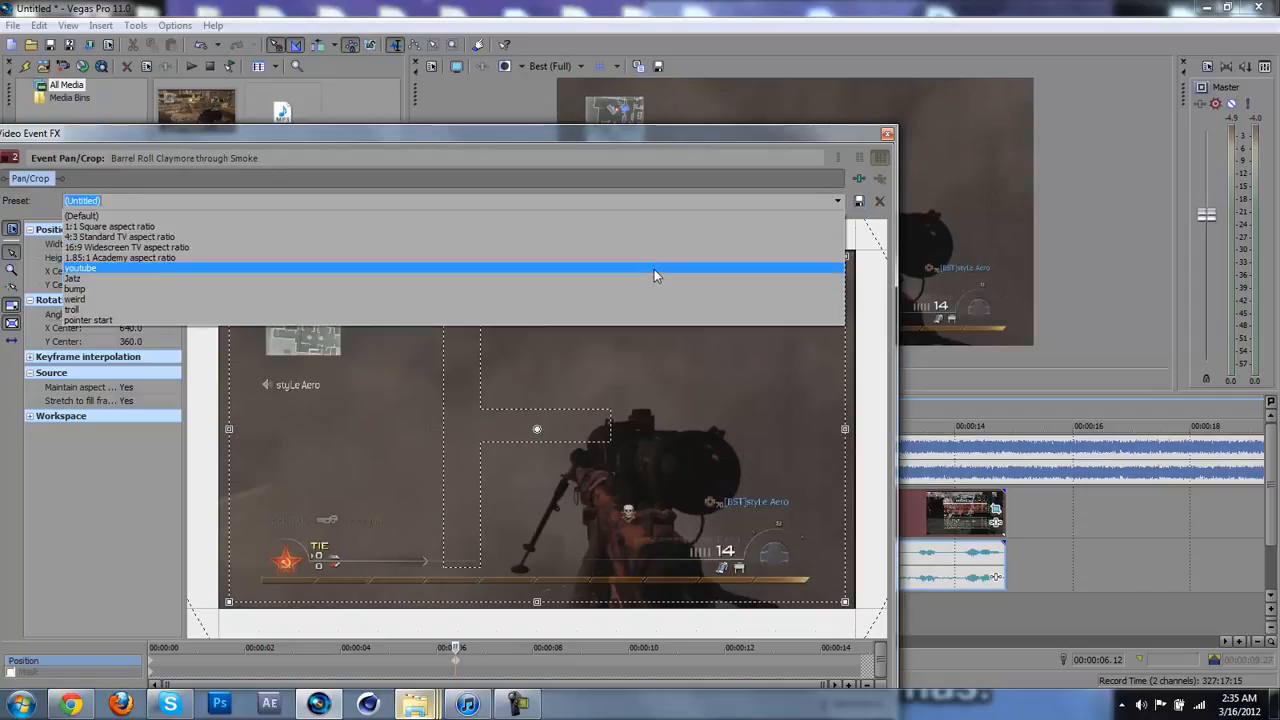
pyautogui.click(654, 268)
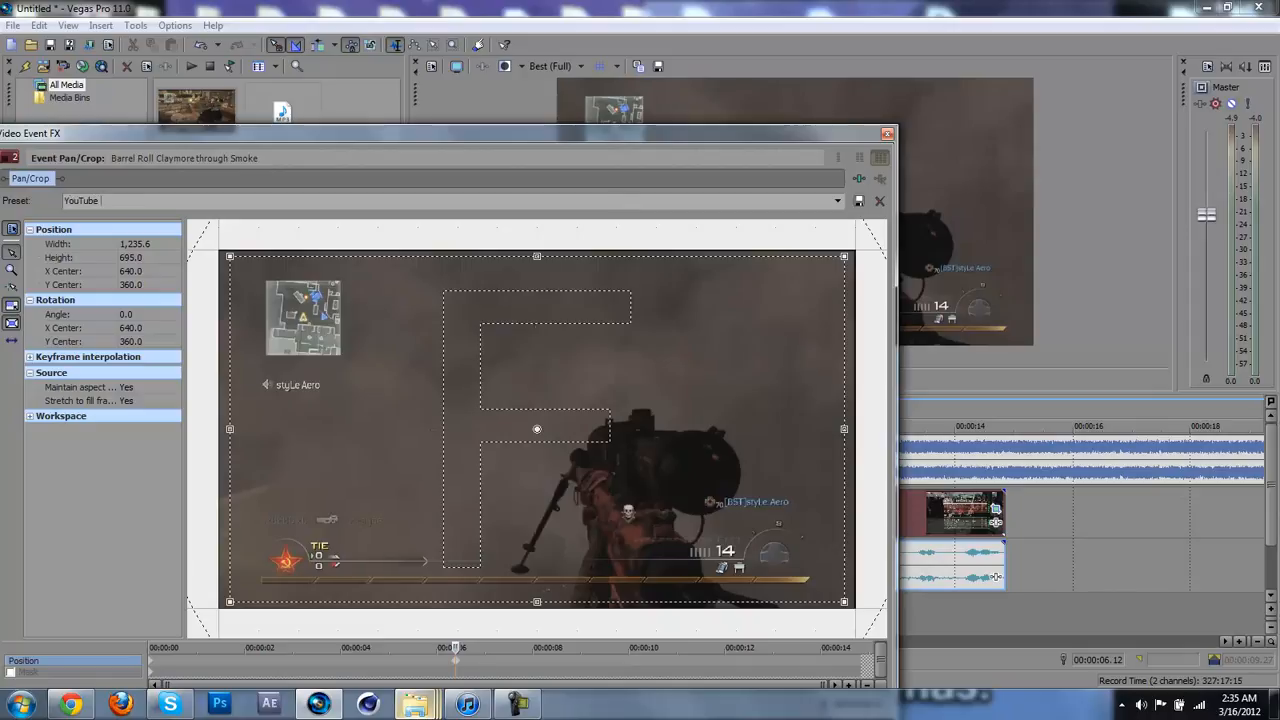
# Step: Save the current crop settings as a preset named Editing 101, apply that preset, and close the pan/crop window
pyautogui.press('BackSpace')
pyautogui.press('BackSpace')
pyautogui.press('BackSpace')
pyautogui.press('BackSpace')
pyautogui.press('BackSpace')
pyautogui.press('BackSpace')
pyautogui.press('BackSpace')
pyautogui.press('BackSpace')
pyautogui.press('BackSpace')
pyautogui.press('BackSpace')
pyautogui.press('BackSpace')
pyautogui.click(838, 201)
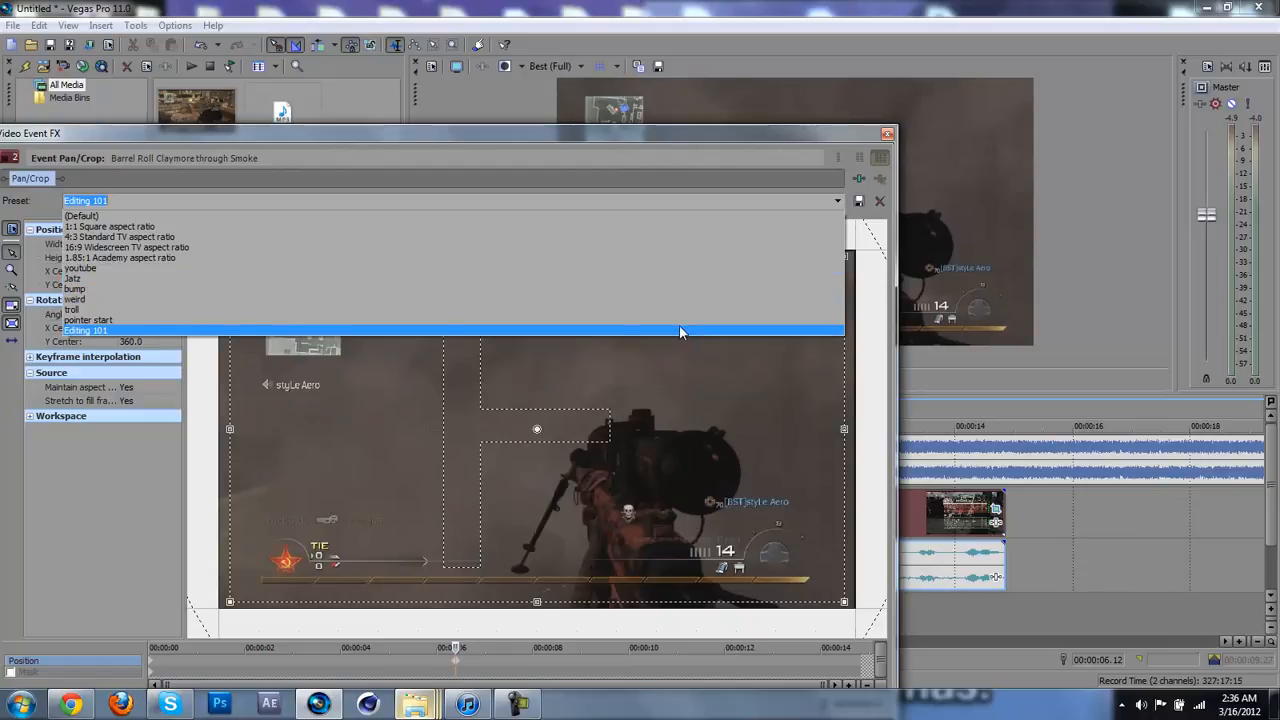
pyautogui.click(679, 331)
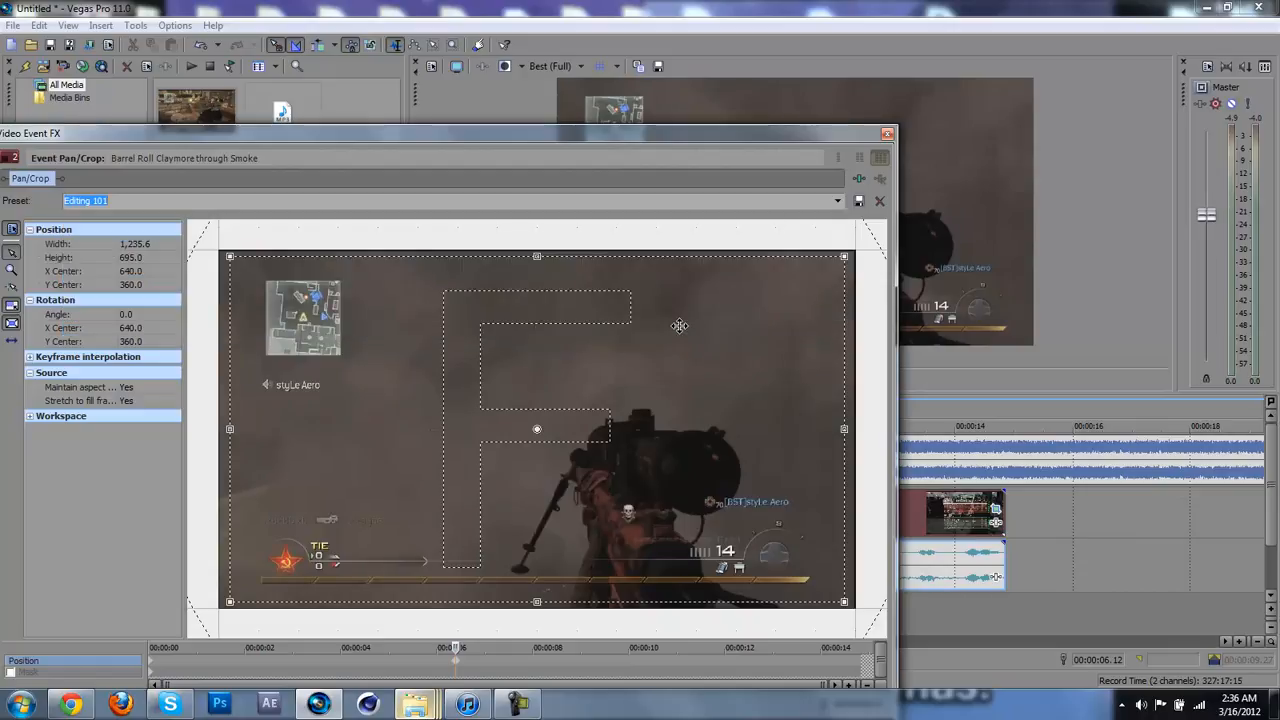
pyautogui.click(886, 135)
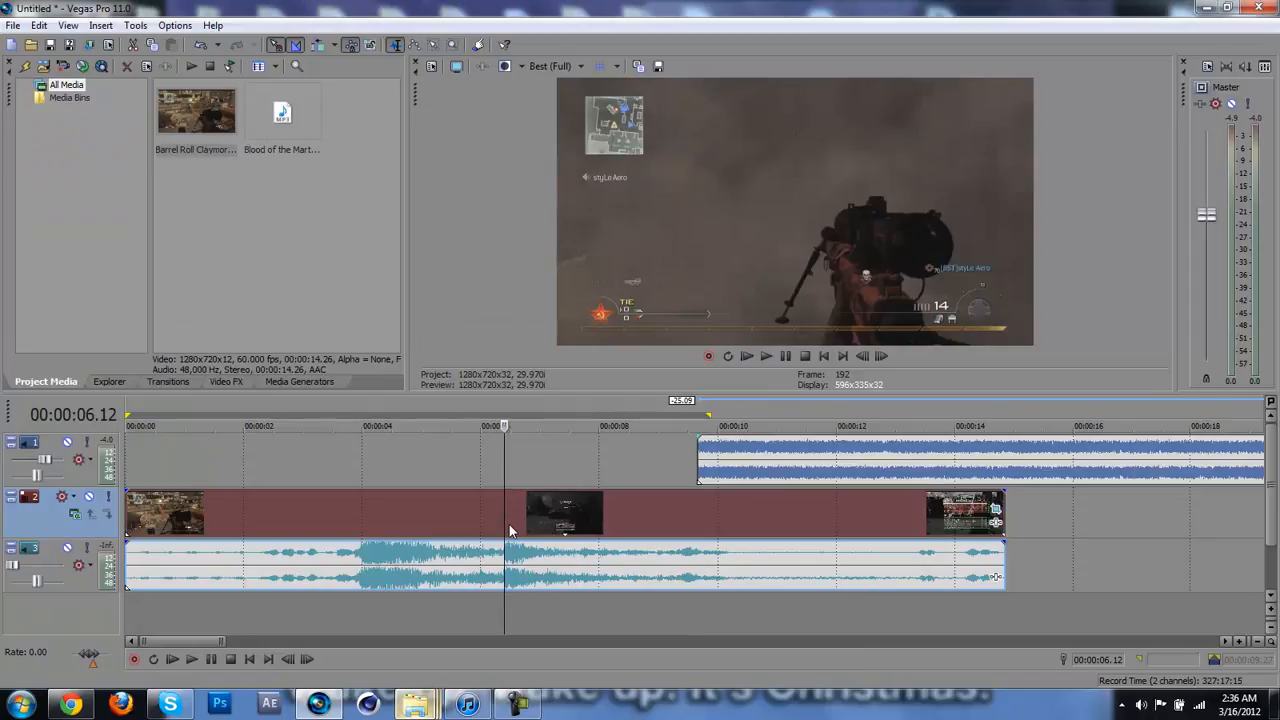
# Step: Place the playhead at 00:00:05.24 in the gameplay clip and set the video preview quality to Preview (Auto)
pyautogui.click(465, 538)
pyautogui.press('Right')
pyautogui.press('Right')
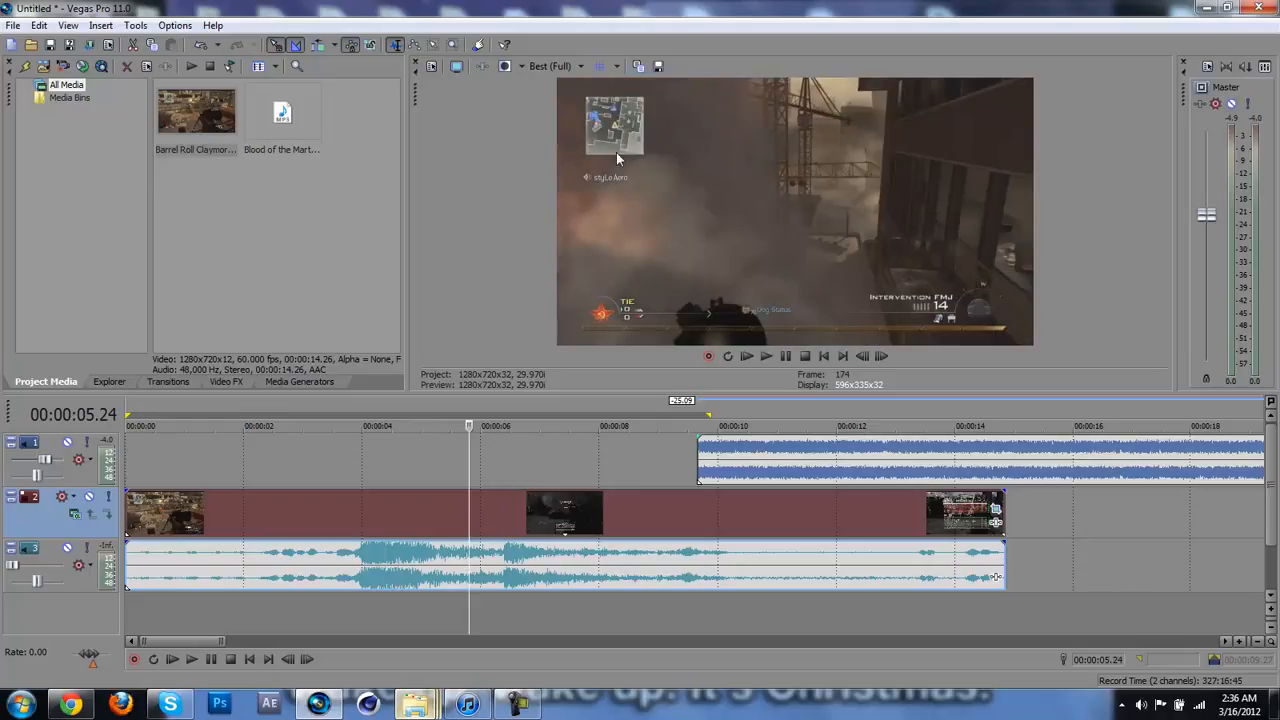
pyautogui.click(557, 69)
pyautogui.moveTo(573, 105)
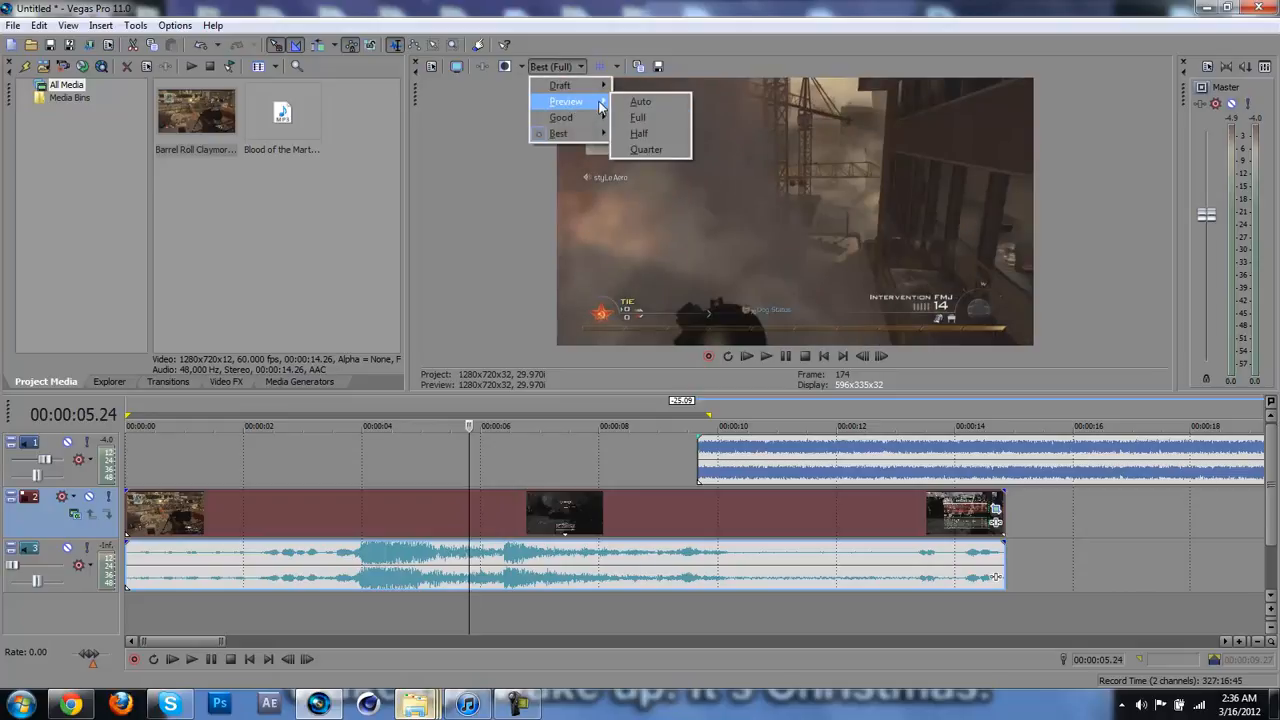
pyautogui.click(633, 104)
# Step: Find the frame at 00:00:04.17, where the weapon is raised in front of the explosion, and split the gameplay clip there
pyautogui.press('Left')
pyautogui.press('Left')
pyautogui.press('Left')
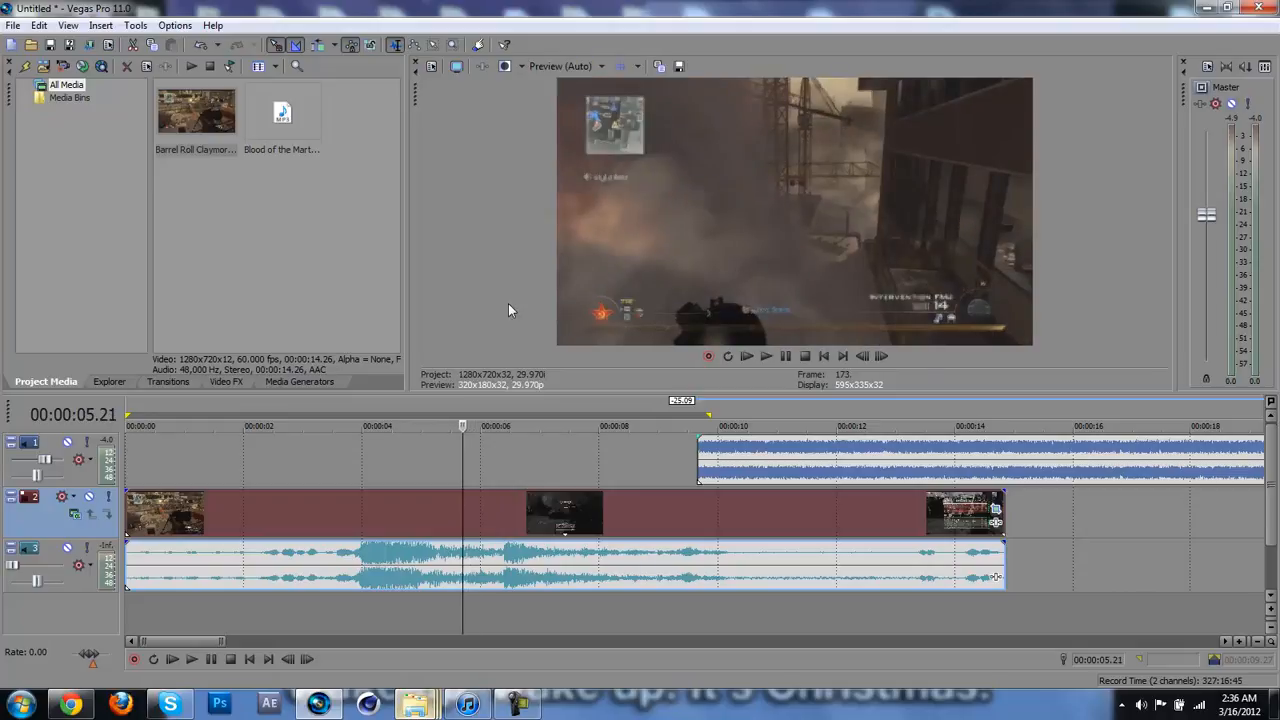
pyautogui.press('Left')
pyautogui.press('Left')
pyautogui.press('Left')
pyautogui.press('Left')
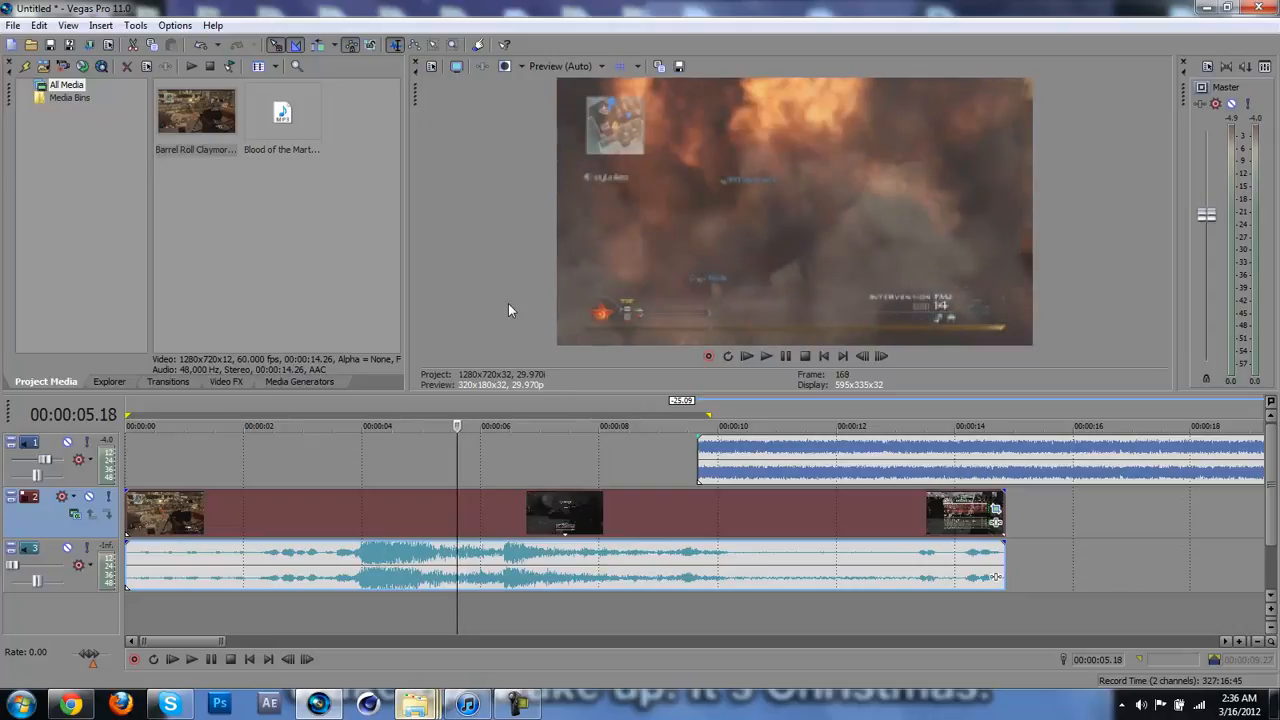
pyautogui.press('Left')
pyautogui.press('Left')
pyautogui.press('Left')
pyautogui.press('Left')
pyautogui.press('Left')
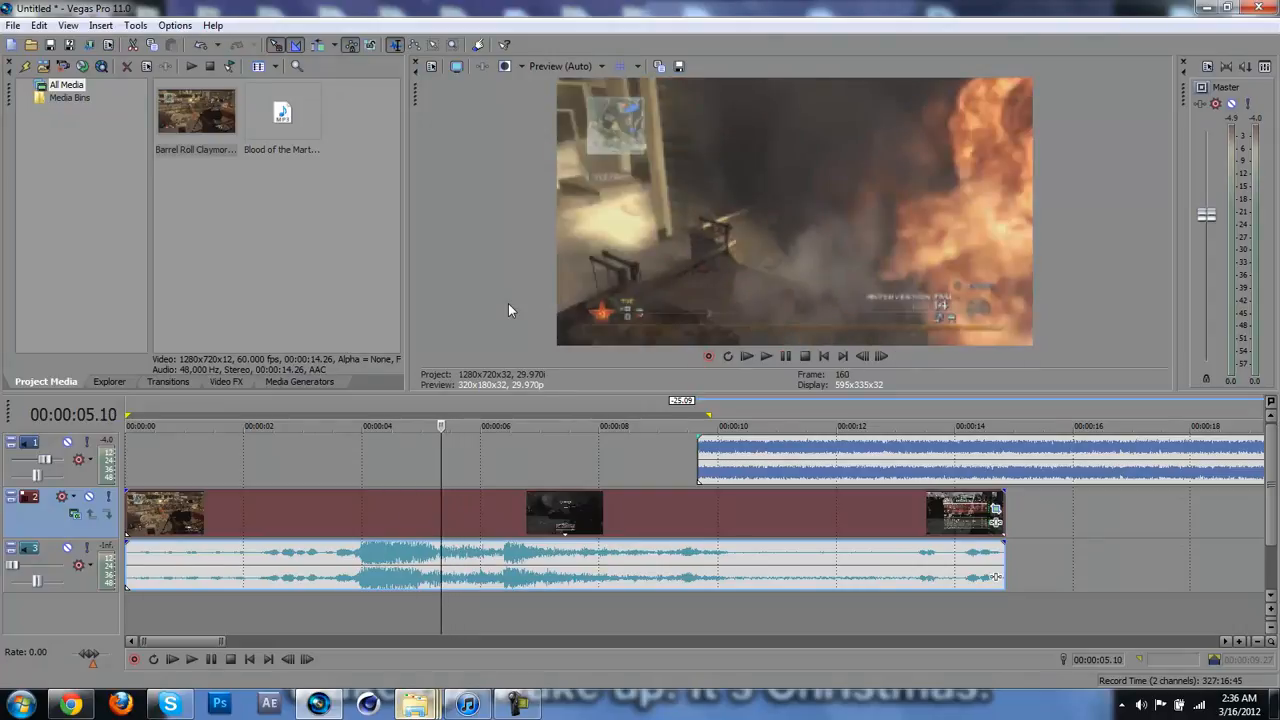
pyautogui.press('Left')
pyautogui.press('Left')
pyautogui.press('Left')
pyautogui.press('Left')
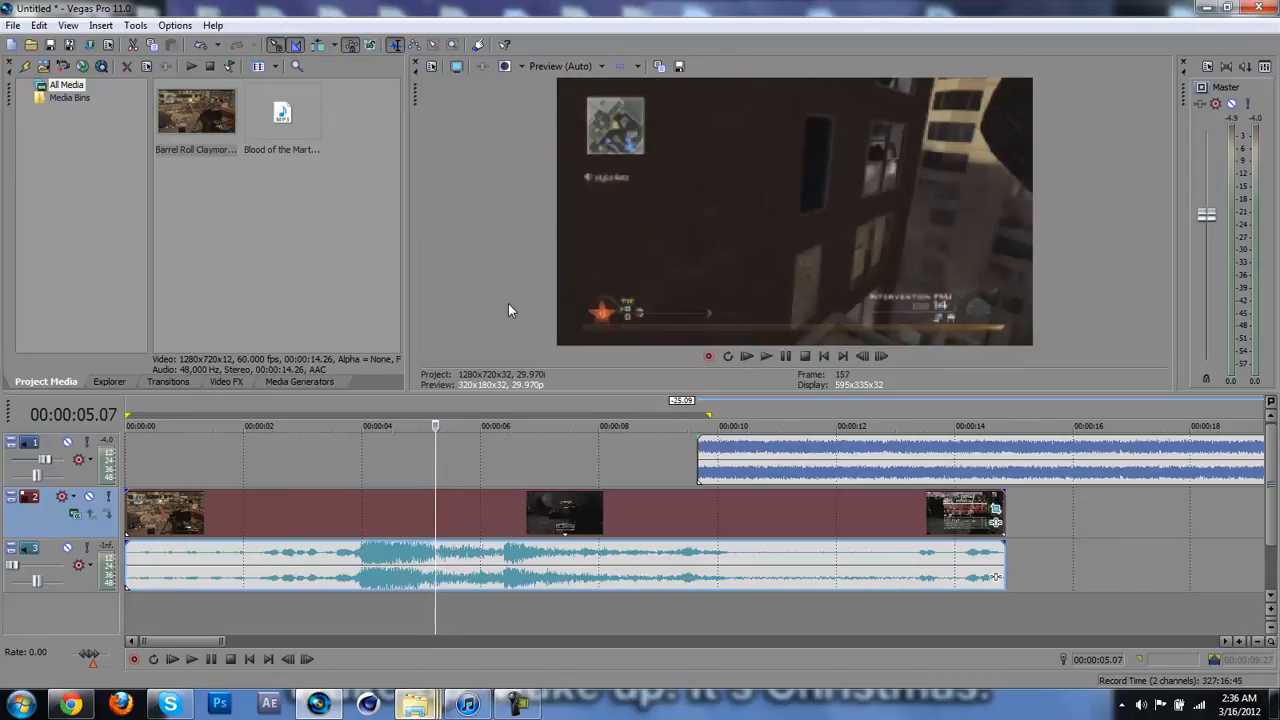
pyautogui.press('Left')
pyautogui.press('Left')
pyautogui.press('Left')
pyautogui.press('Left')
pyautogui.press('Left')
pyautogui.press('Left')
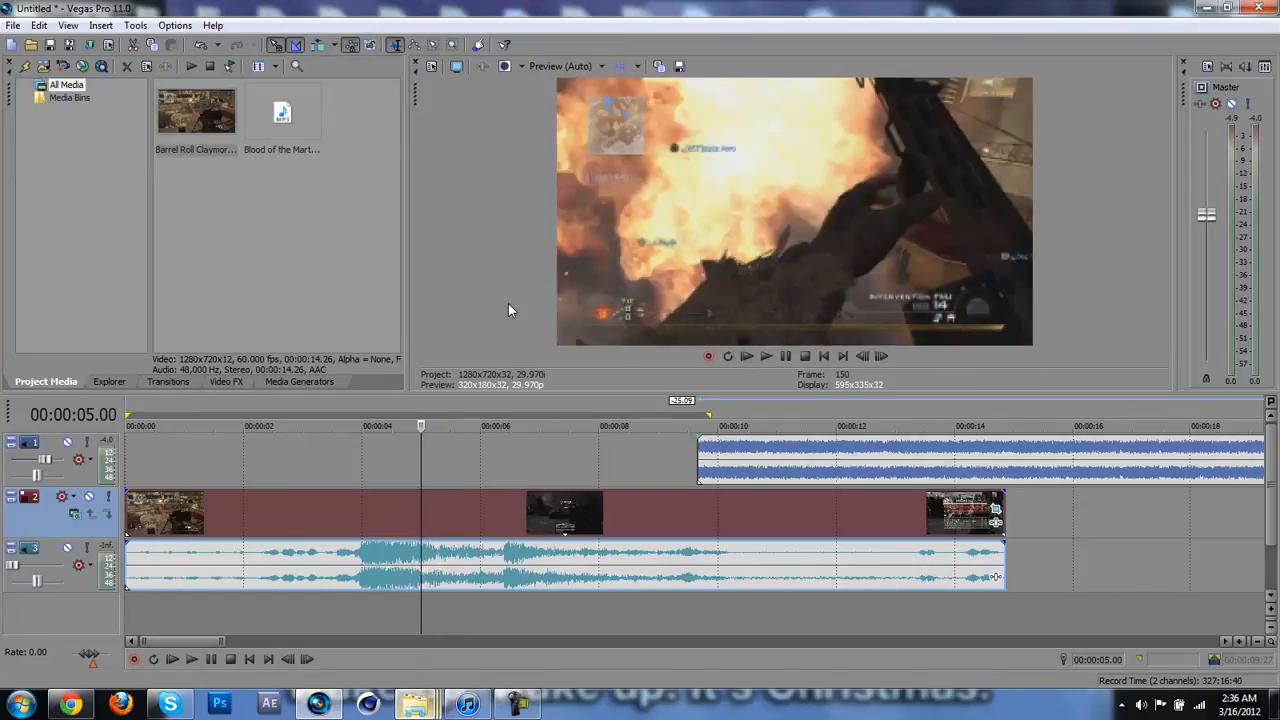
pyautogui.press('Left')
pyautogui.press('Left')
pyautogui.press('Left')
pyautogui.press('Left')
pyautogui.press('Left')
pyautogui.press('Left')
pyautogui.press('Left')
pyautogui.press('Left')
pyautogui.press('Left')
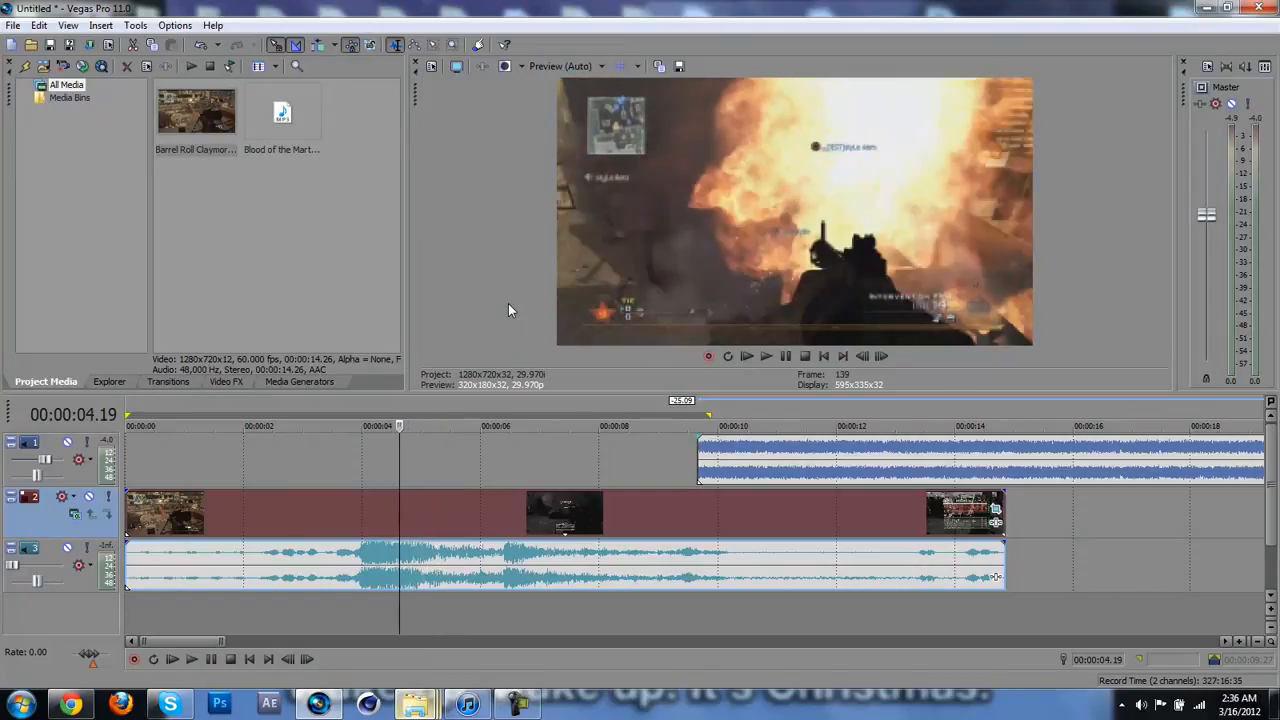
pyautogui.press('Left')
pyautogui.press('Left')
pyautogui.press('Left')
pyautogui.press('Left')
pyautogui.press('Left')
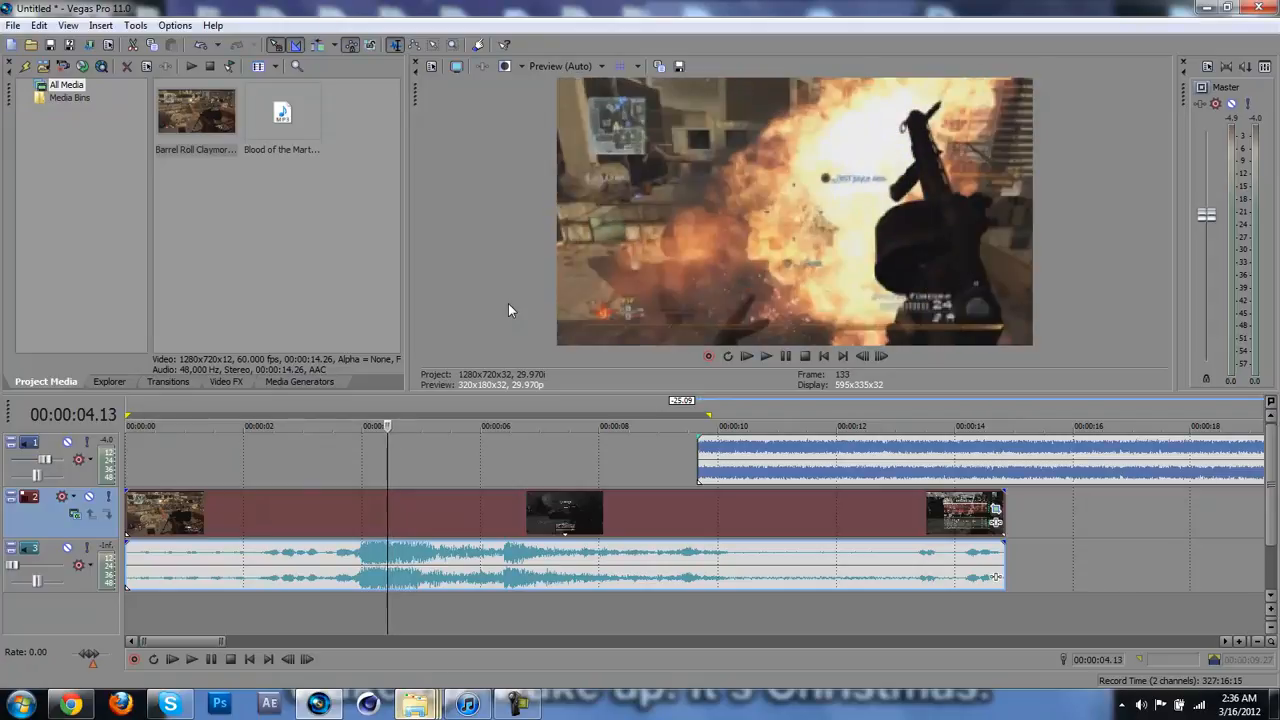
pyautogui.press('Right')
pyautogui.press('Right')
pyautogui.press('Right')
pyautogui.press('Left')
pyautogui.press('Left')
pyautogui.press('Right')
pyautogui.press('Right')
pyautogui.press('s')
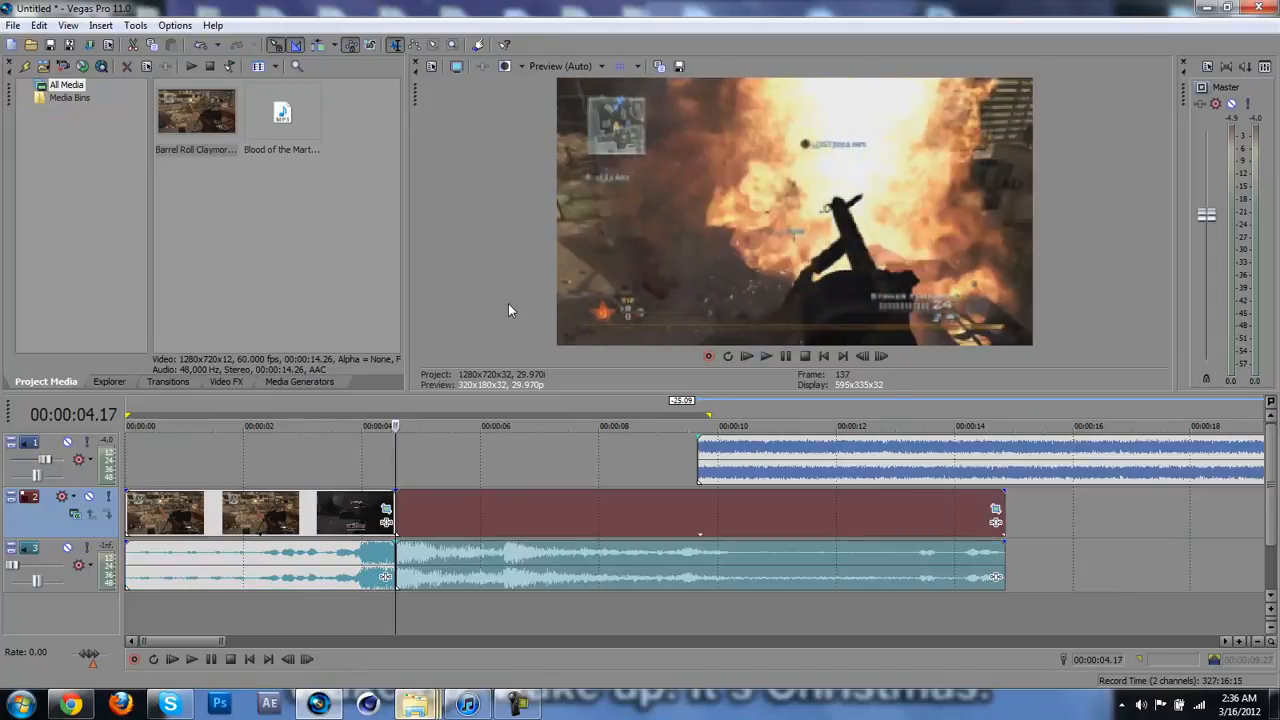
# Step: Step frame by frame past the first cut and split the gameplay clip again at 00:00:04.23, leaving a short middle section
pyautogui.scroll(2, 443, 481)
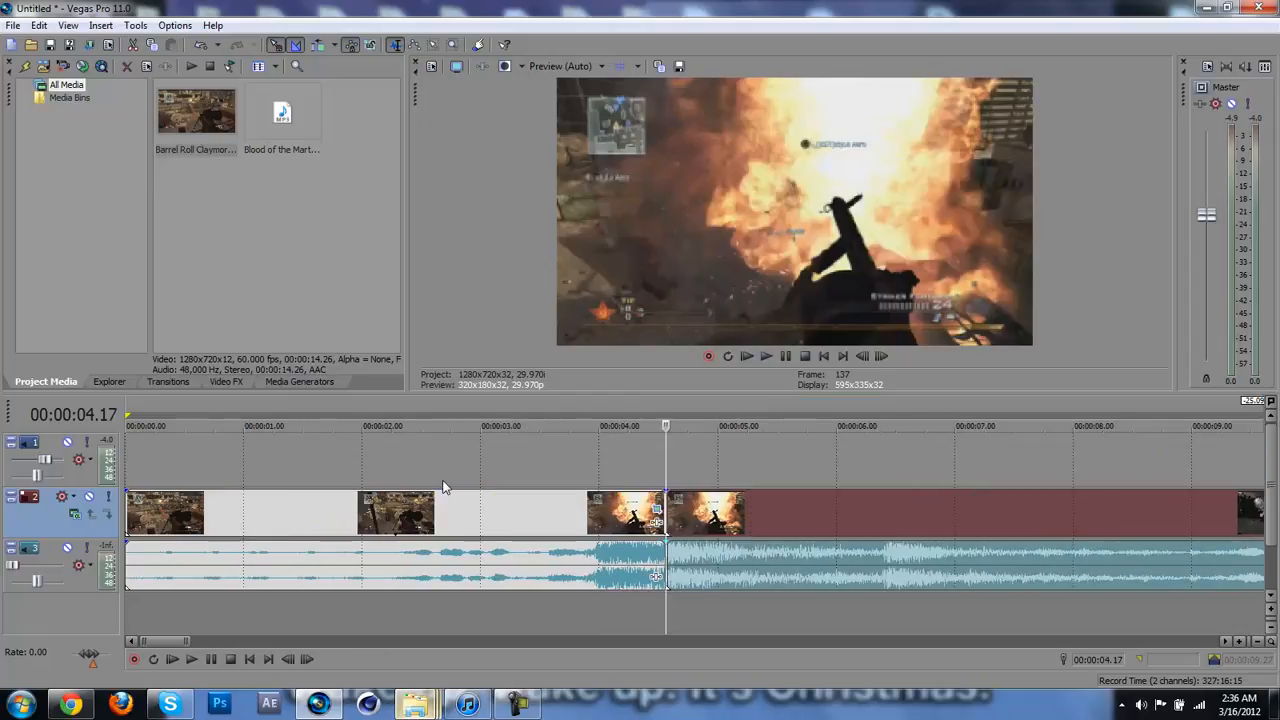
pyautogui.press('Right')
pyautogui.press('Right')
pyautogui.press('Right')
pyautogui.press('Right')
pyautogui.press('Right')
pyautogui.press('Right')
pyautogui.press('Right')
pyautogui.press('Left')
pyautogui.press('Left')
pyautogui.press('Left')
pyautogui.press('Left')
pyautogui.press('Right')
pyautogui.press('Right')
pyautogui.press('Right')
pyautogui.press('Right')
pyautogui.press('Left')
pyautogui.press('Left')
pyautogui.press('Right')
pyautogui.press('Right')
pyautogui.press('Right')
pyautogui.press('Left')
pyautogui.press('Left')
pyautogui.press('Left')
pyautogui.press('Left')
pyautogui.press('Left')
pyautogui.press('Right')
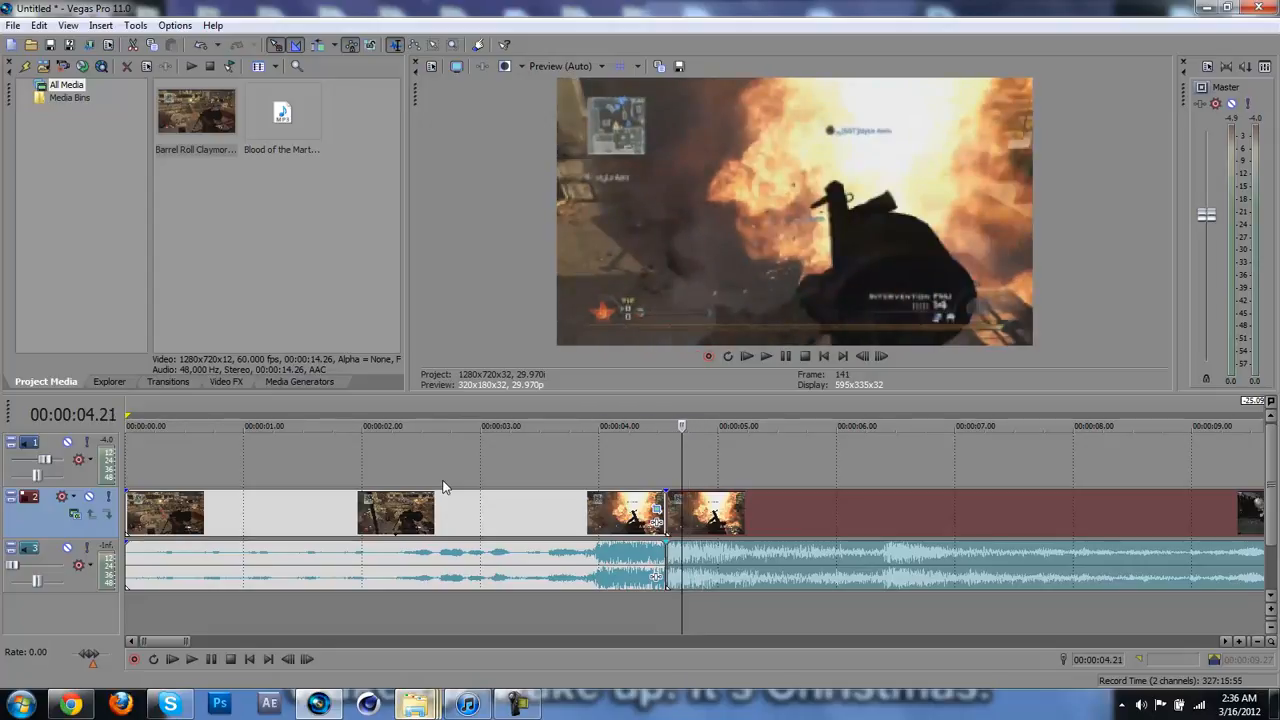
pyautogui.press('Right')
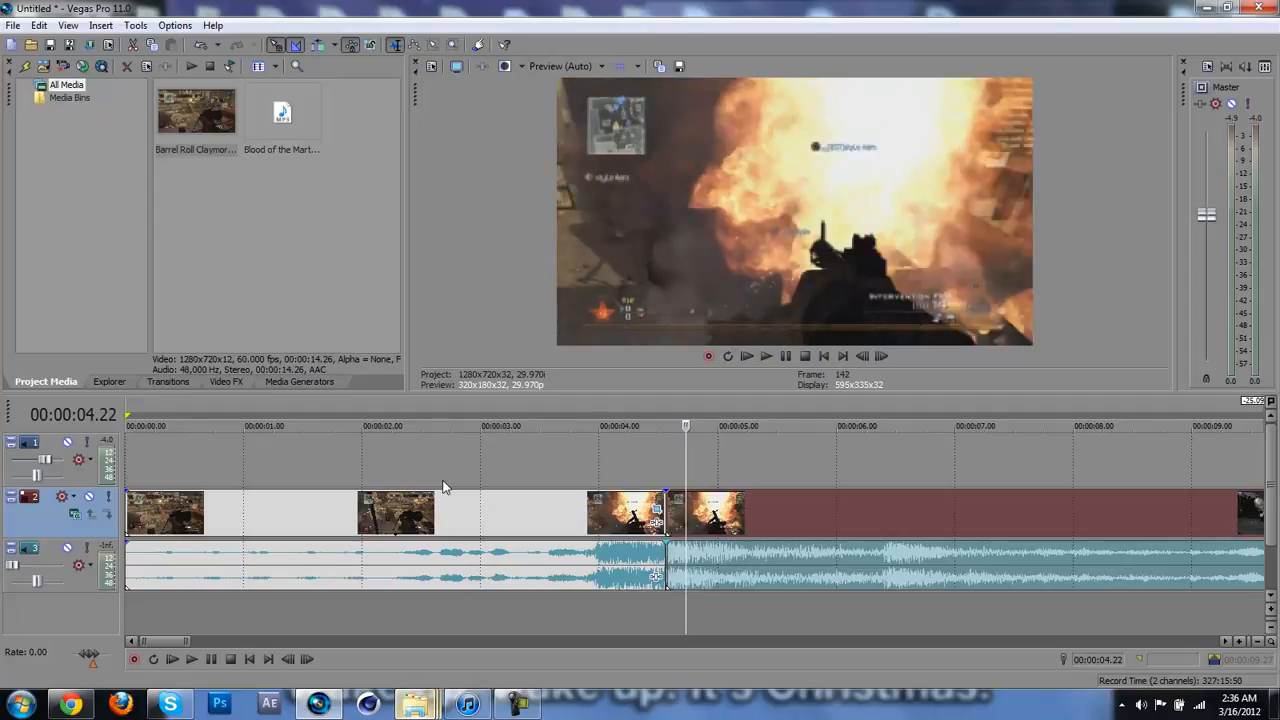
pyautogui.scroll(-15, 443, 487)
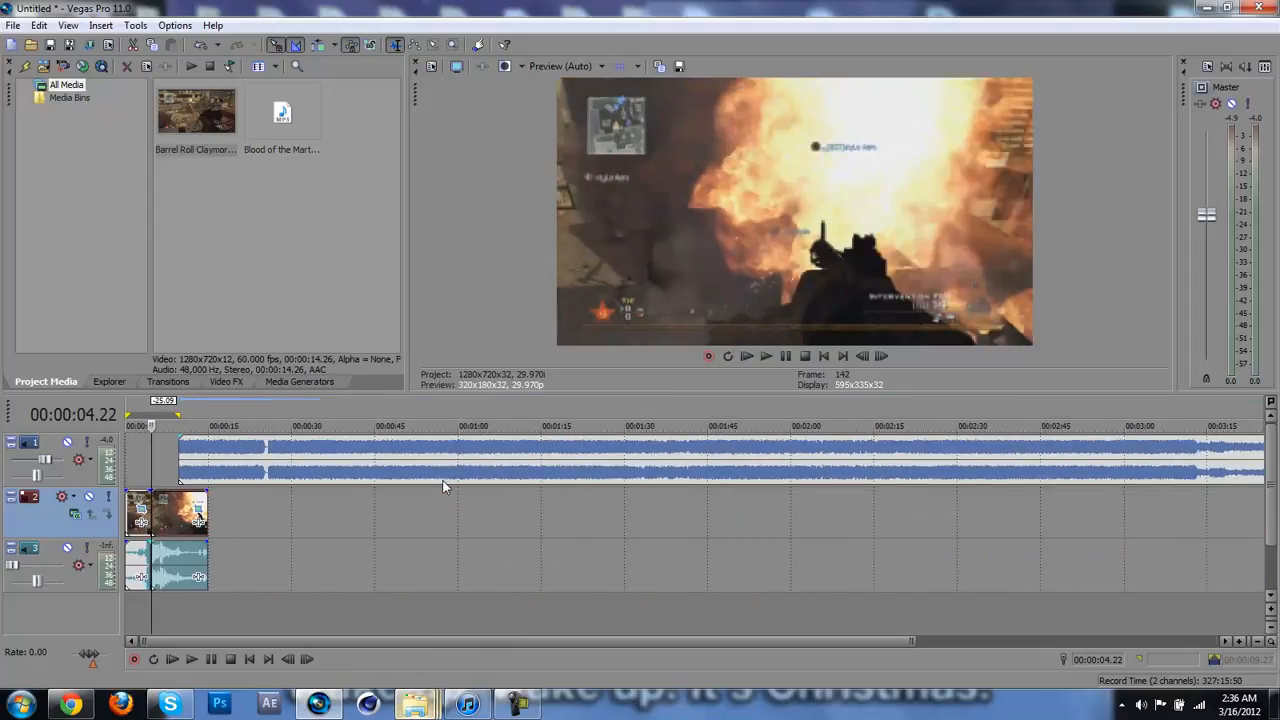
pyautogui.scroll(14, 443, 487)
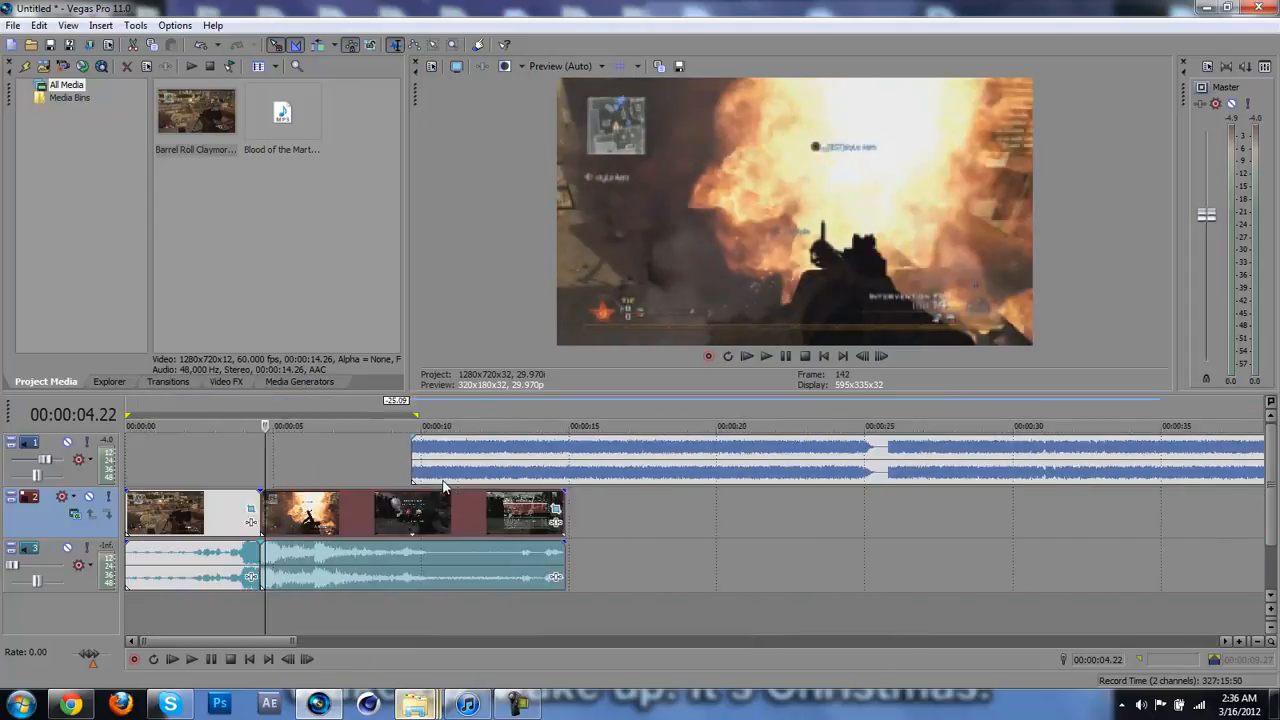
pyautogui.press('Right')
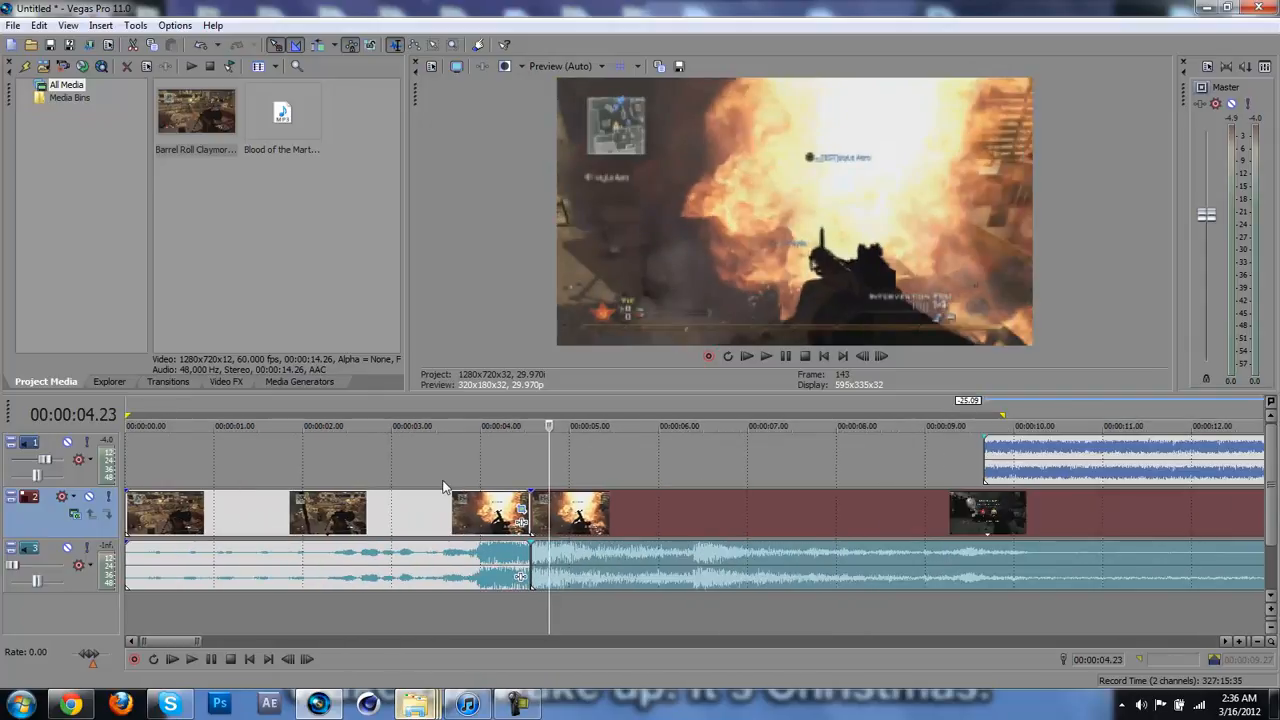
pyautogui.press('s')
# Step: Move the last gameplay section 2.25 later, to about 00:00:07.18, and lengthen the short middle section by 18 frames
pyautogui.moveTo(633, 531); pyautogui.dragTo(885, 524)
pyautogui.click(887, 531)
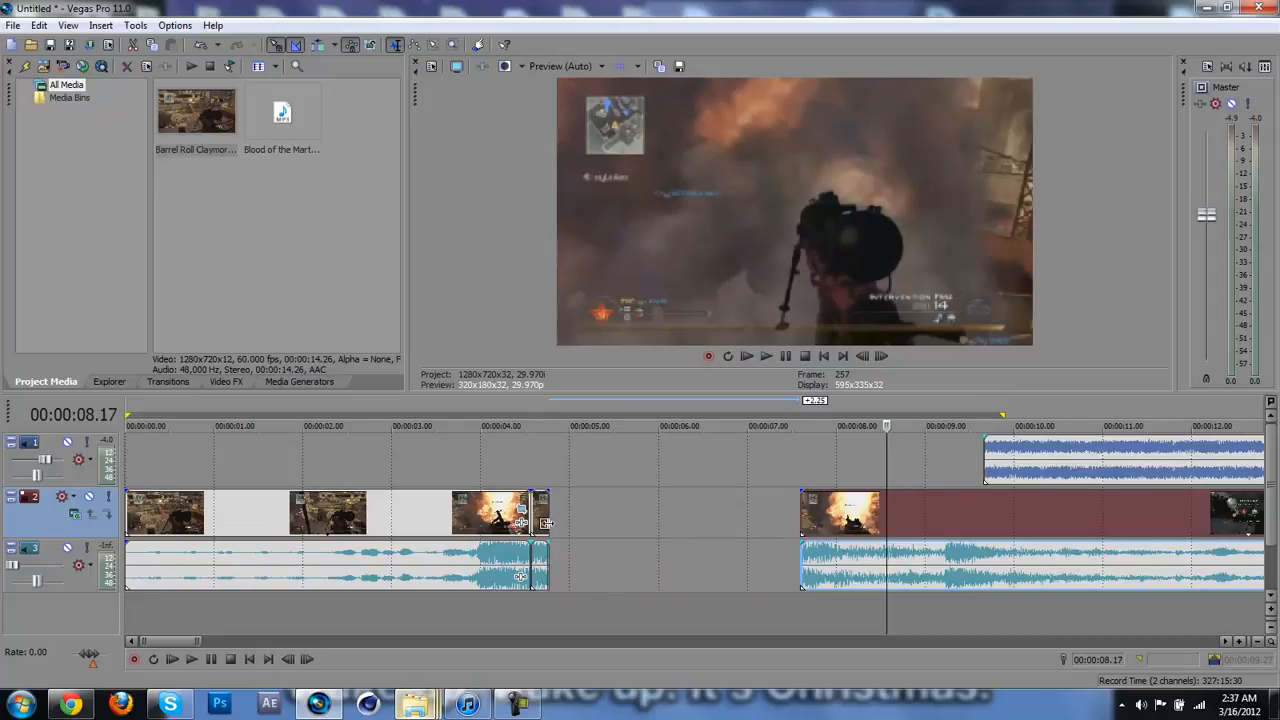
pyautogui.moveTo(546, 522); pyautogui.dragTo(601, 522)
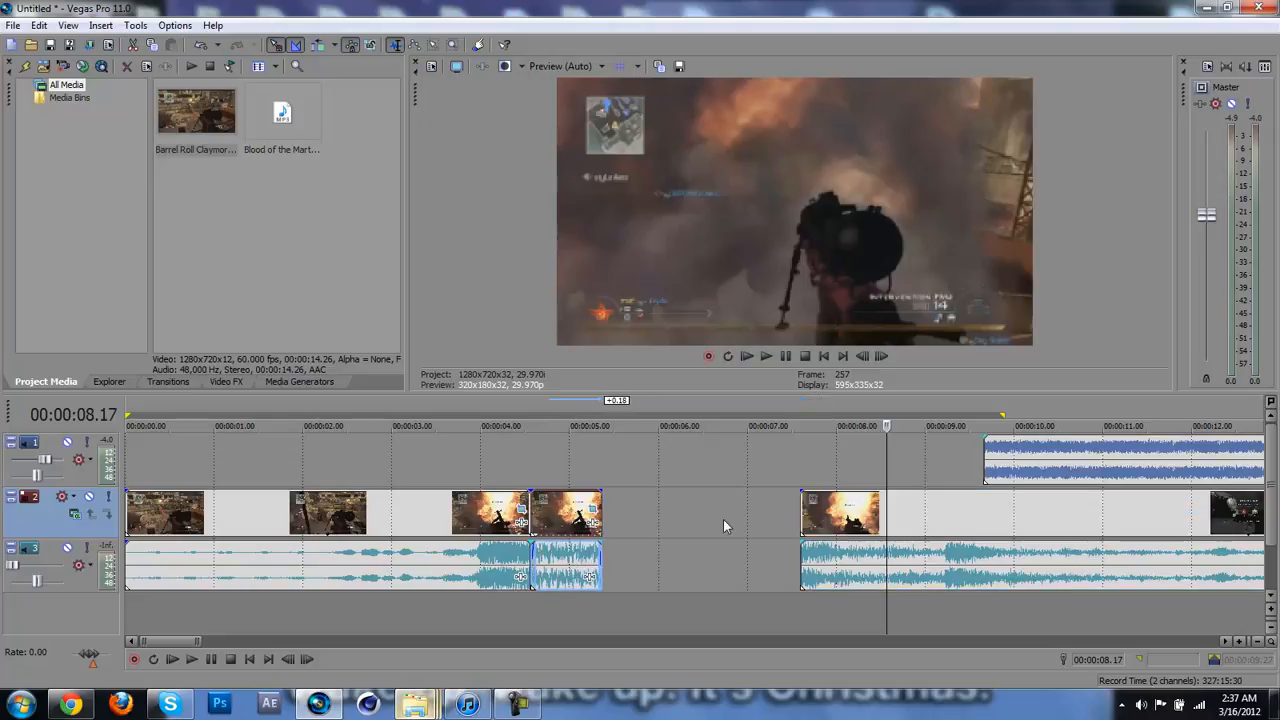
# Step: Play the timeline from 00:00:04.13 to review the lengthened middle section
pyautogui.click(723, 519)
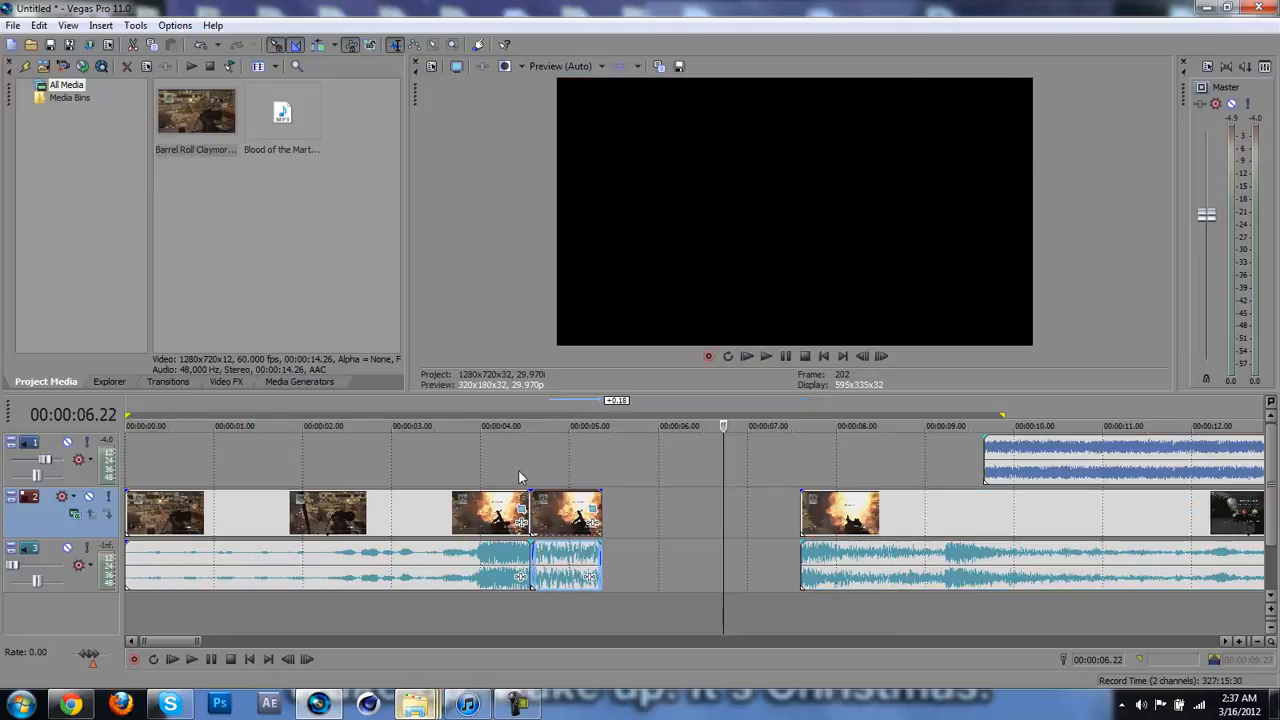
pyautogui.click(519, 470)
pyautogui.press('space')
pyautogui.press('space')
pyautogui.press('space')
pyautogui.press('space')
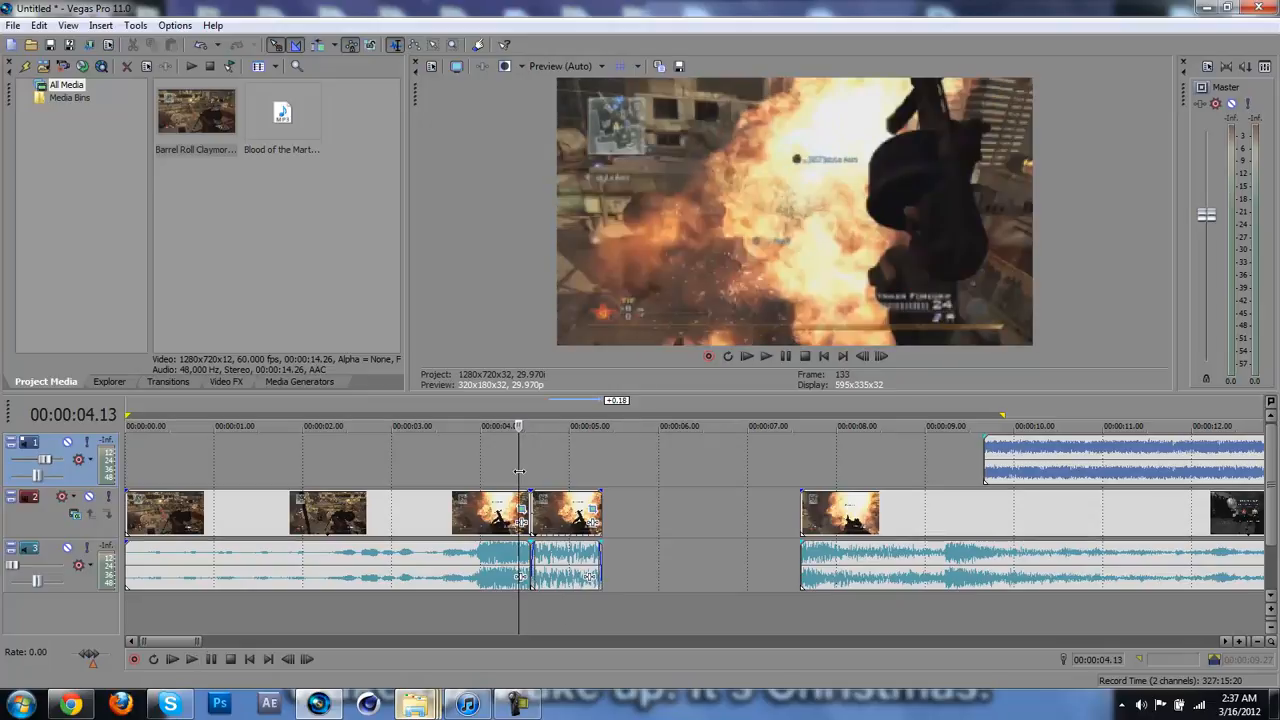
# Step: Select the time range from 00:00:04.13 to 00:00:05.14 around the lengthened middle section and play it
pyautogui.keyDown('shift'); pyautogui.click(647, 492); pyautogui.keyUp('shift')
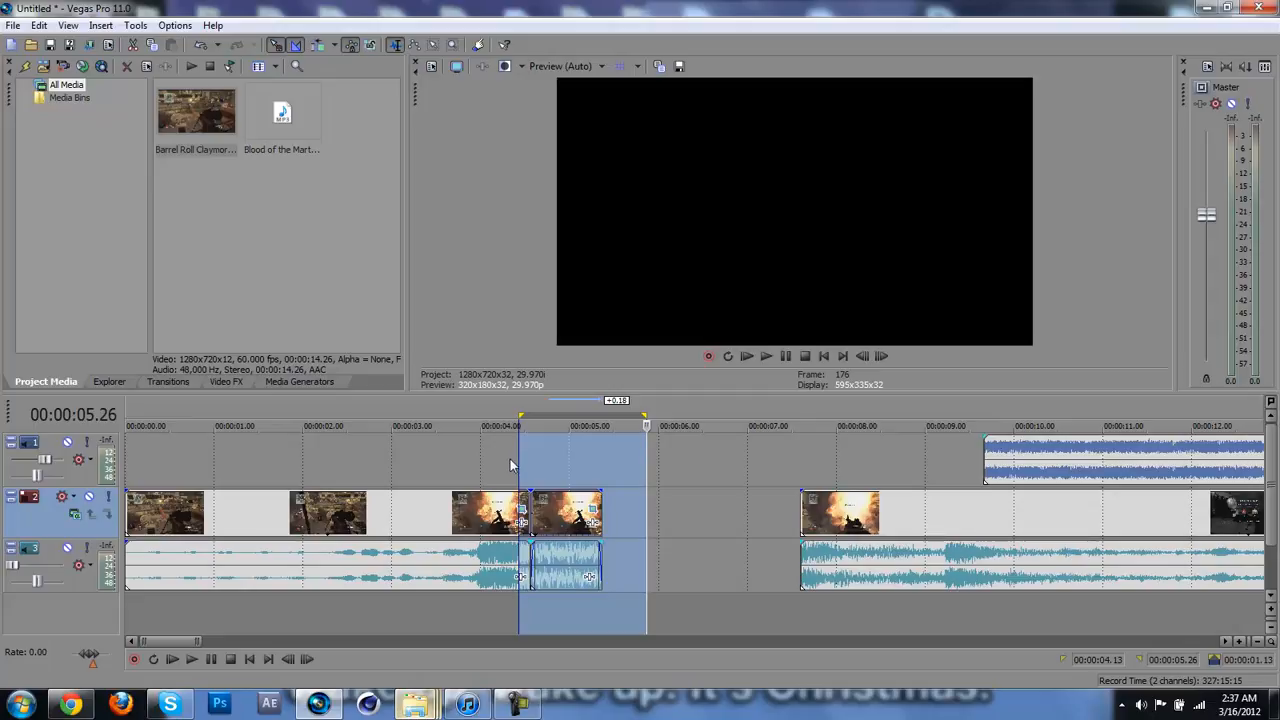
pyautogui.click(475, 474)
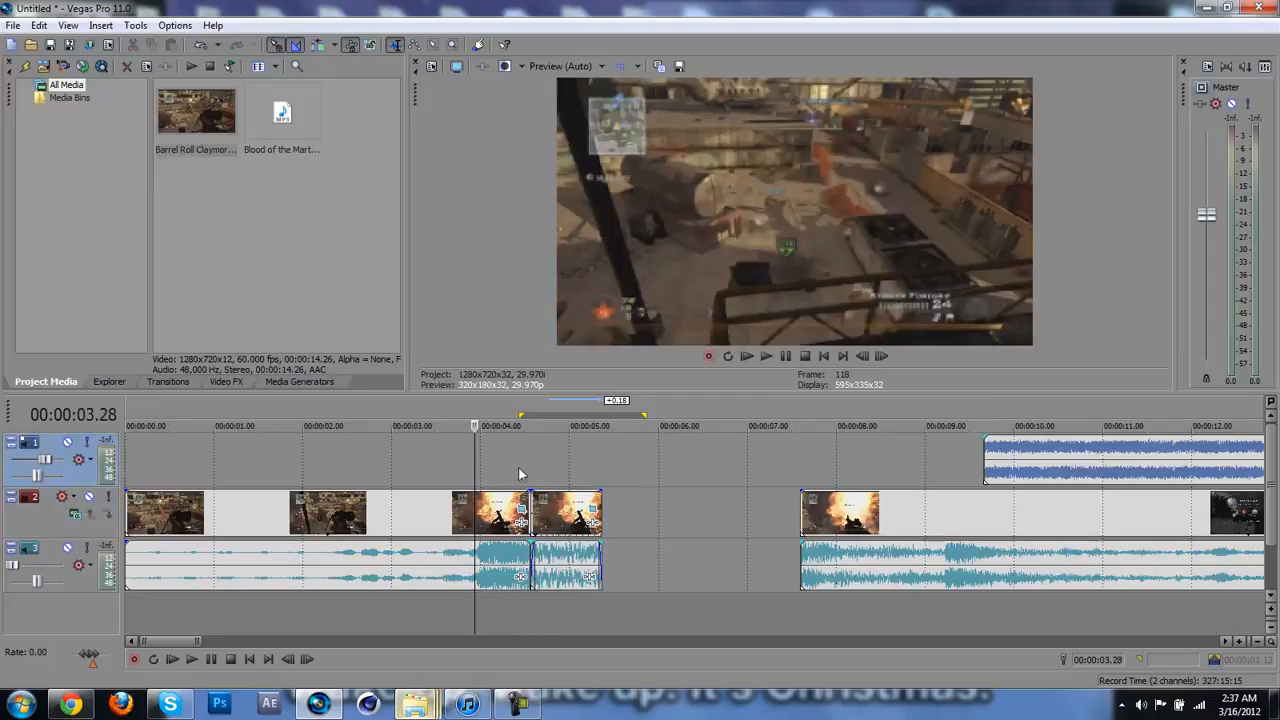
pyautogui.click(519, 474)
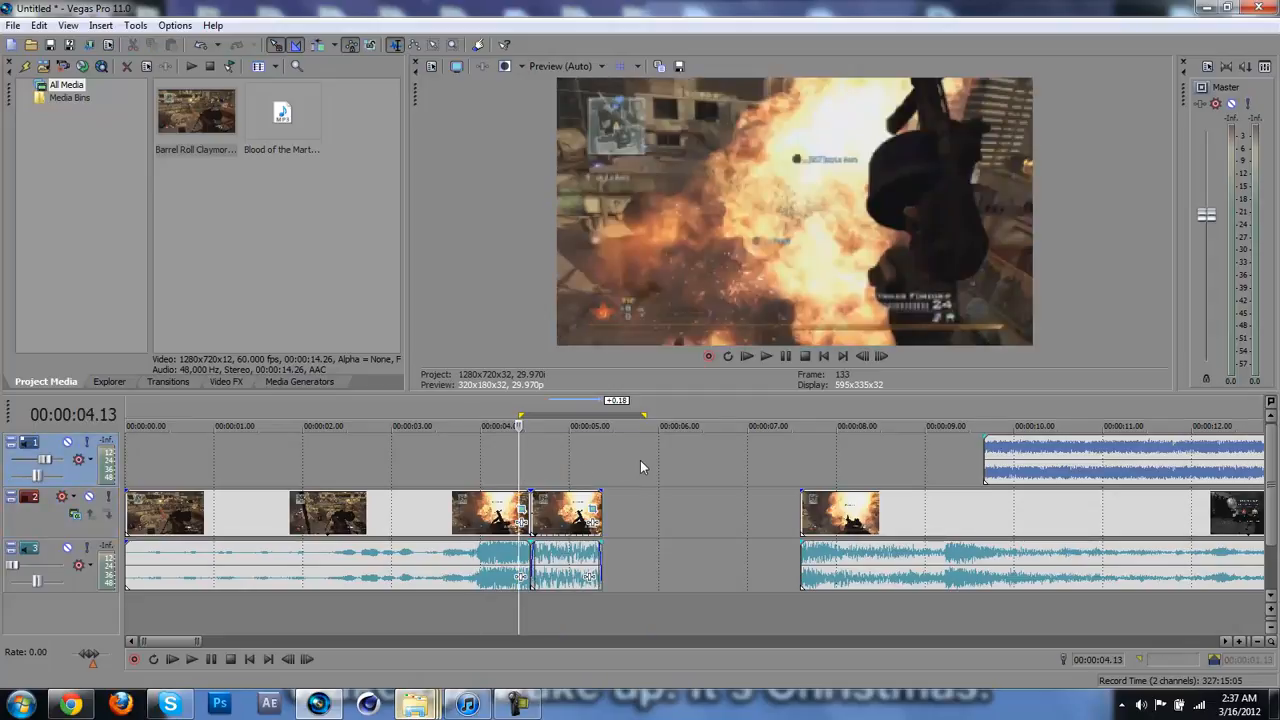
pyautogui.keyDown('shift'); pyautogui.click(612, 463); pyautogui.keyUp('shift')
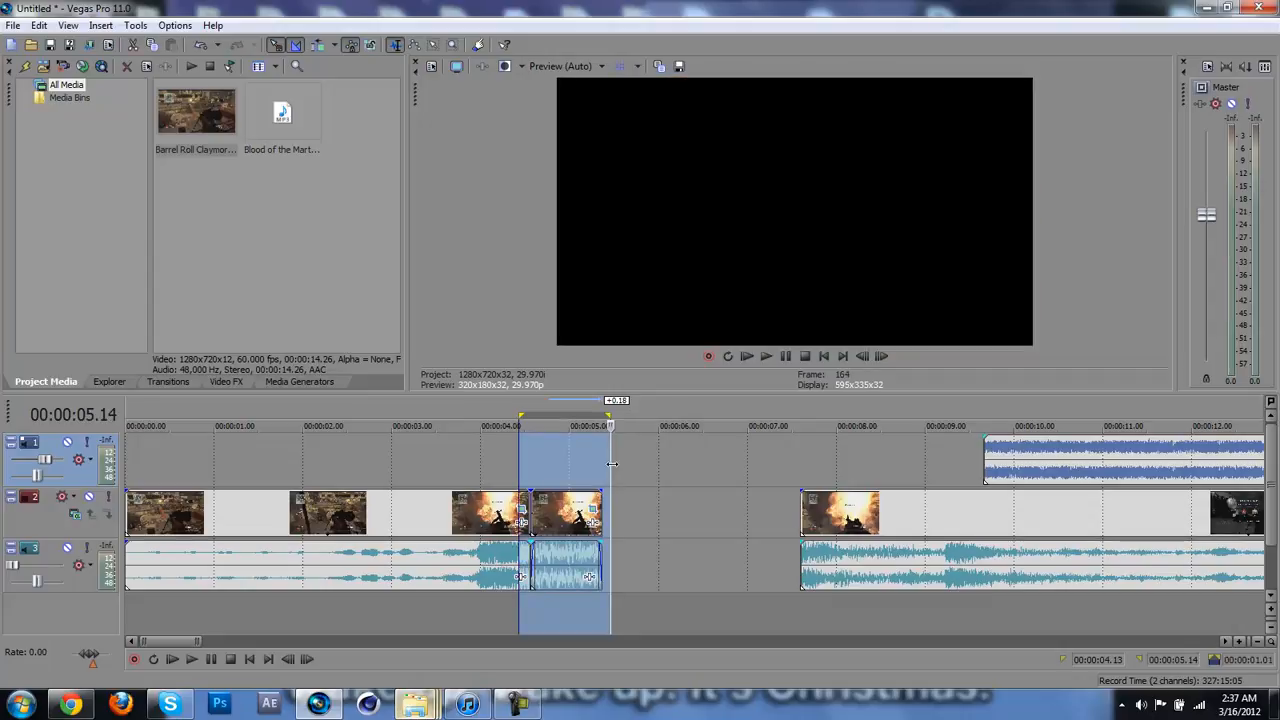
pyautogui.press('Home')
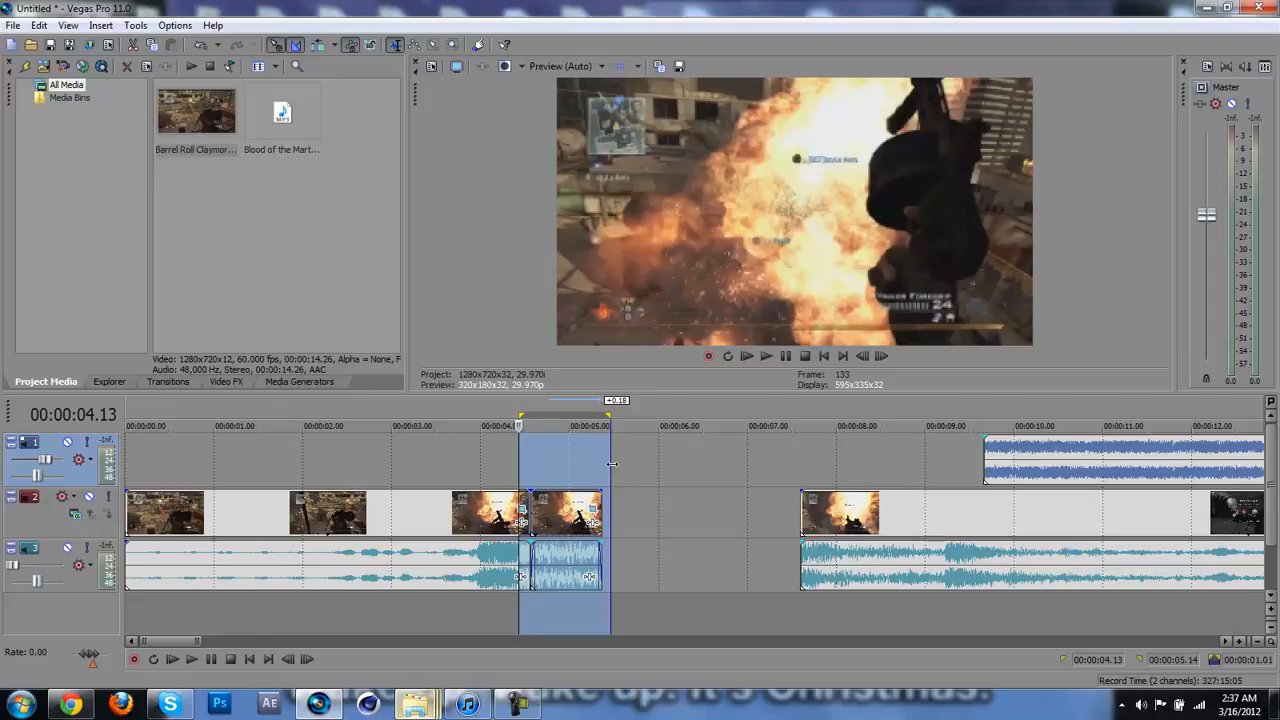
pyautogui.press('space')
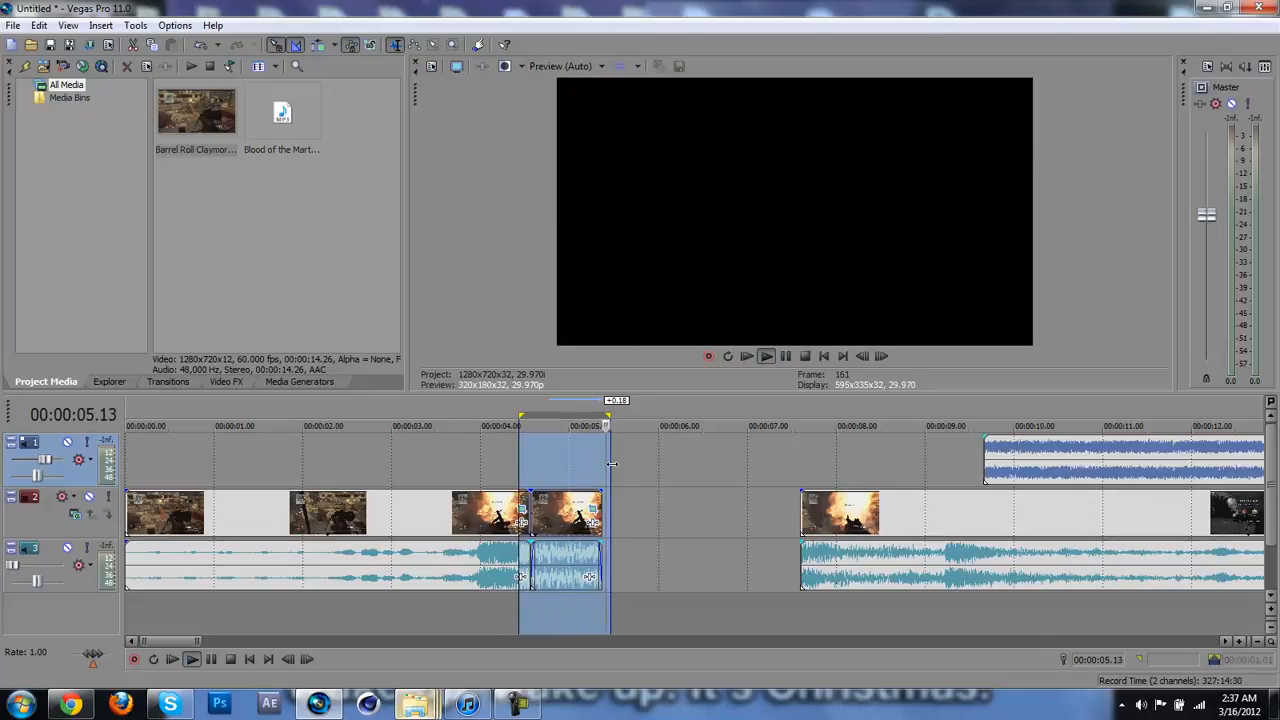
pyautogui.press('space')
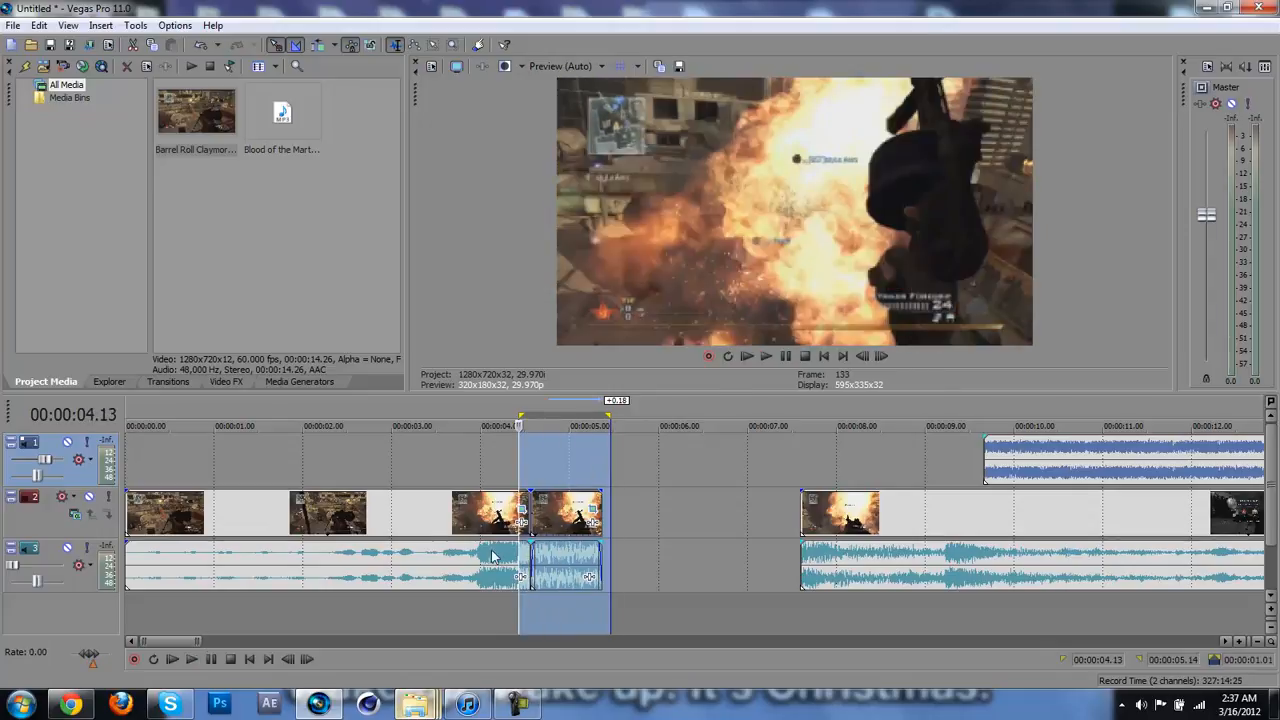
# Step: Raise the gameplay audio track's volume temporarily and play around the first cut to listen to the explosion sound
pyautogui.click(560, 577)
pyautogui.scroll(4, 560, 577)
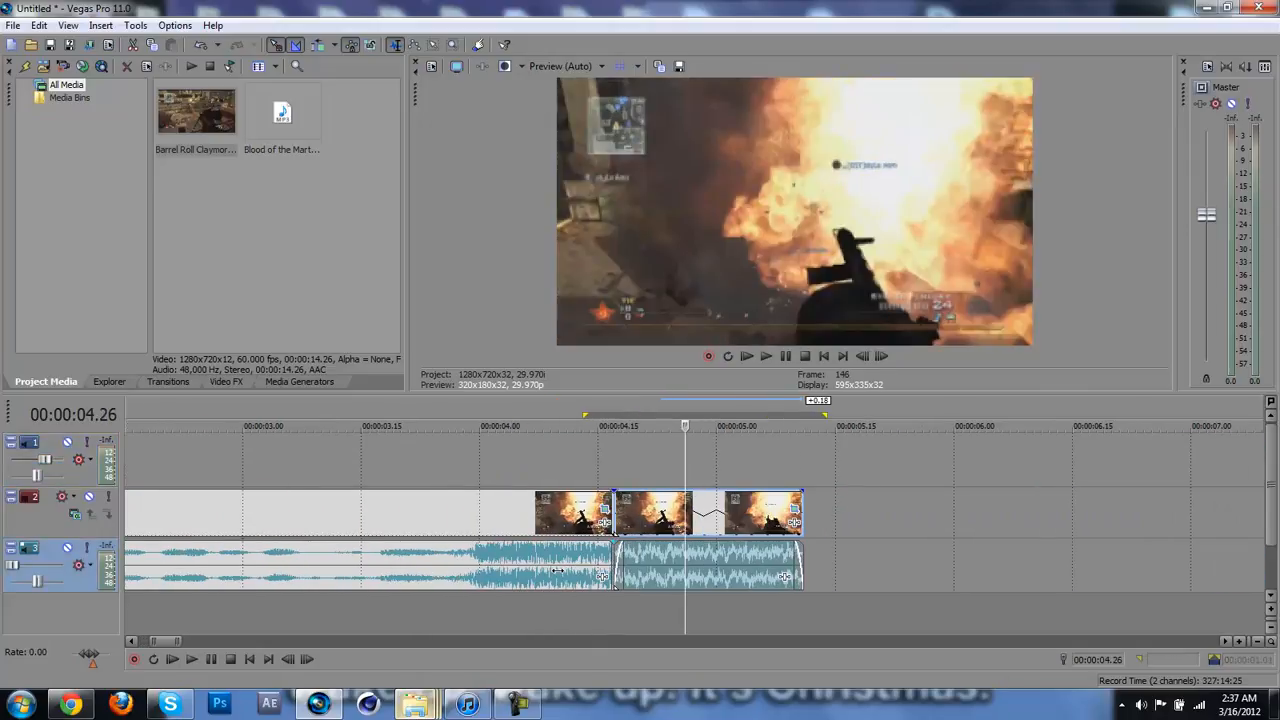
pyautogui.press('Right')
pyautogui.press('Right')
pyautogui.press('Right')
pyautogui.press('Right')
pyautogui.moveTo(12, 565); pyautogui.dragTo(42, 570)
pyautogui.press('Left')
pyautogui.press('space')
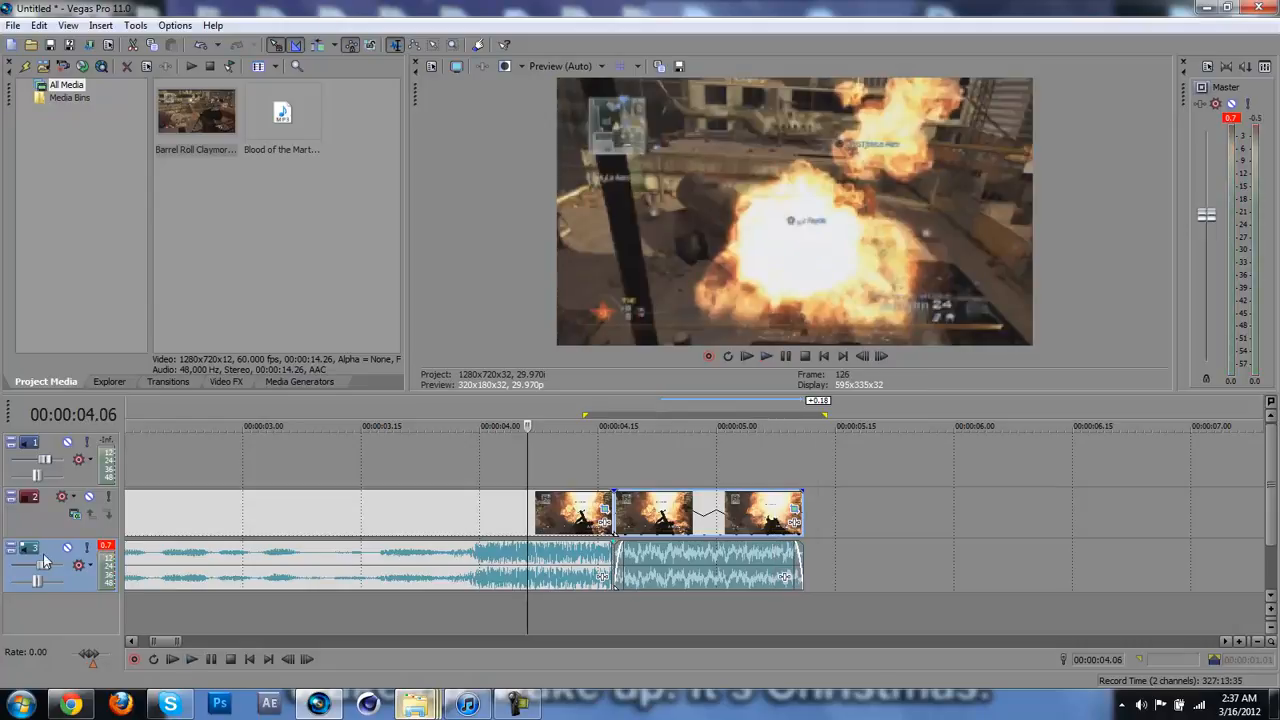
pyautogui.scroll(-5, 295, 538)
pyautogui.scroll(-2, 295, 538)
pyautogui.press('space')
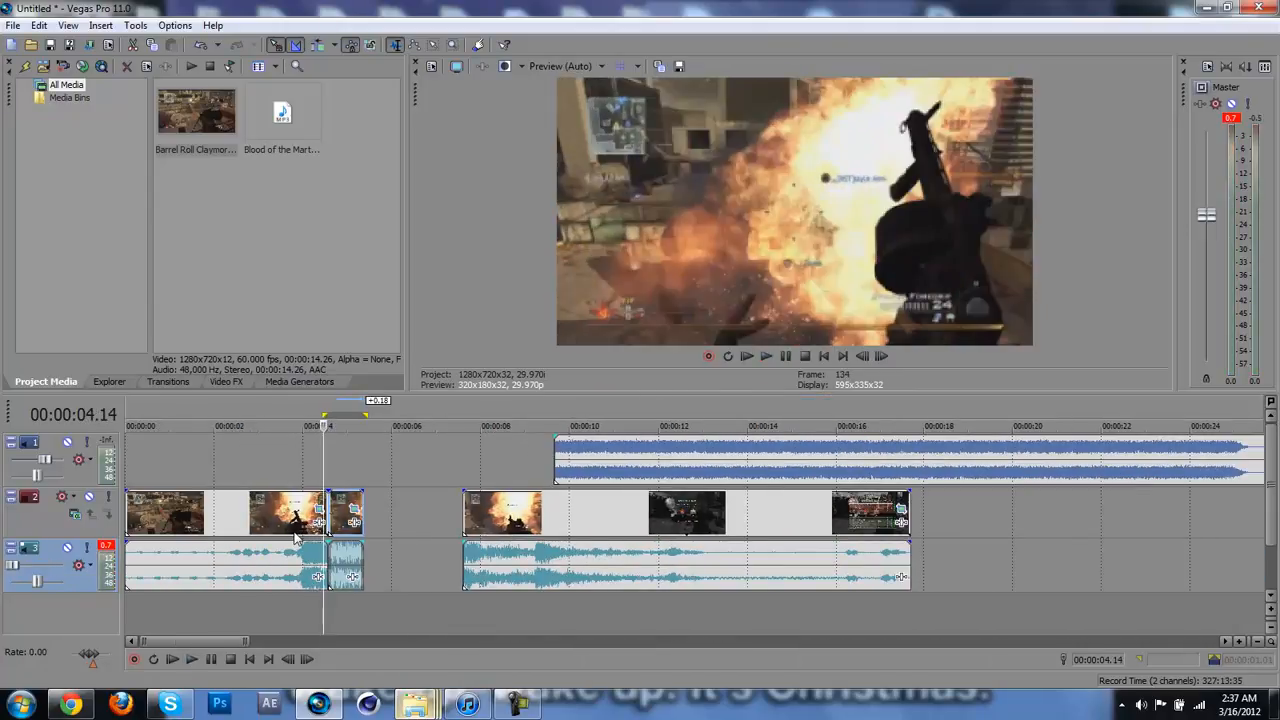
# Step: Find the kill-shot frame at 00:00:09.07 in the last gameplay section and split the clip there
pyautogui.click(481, 505)
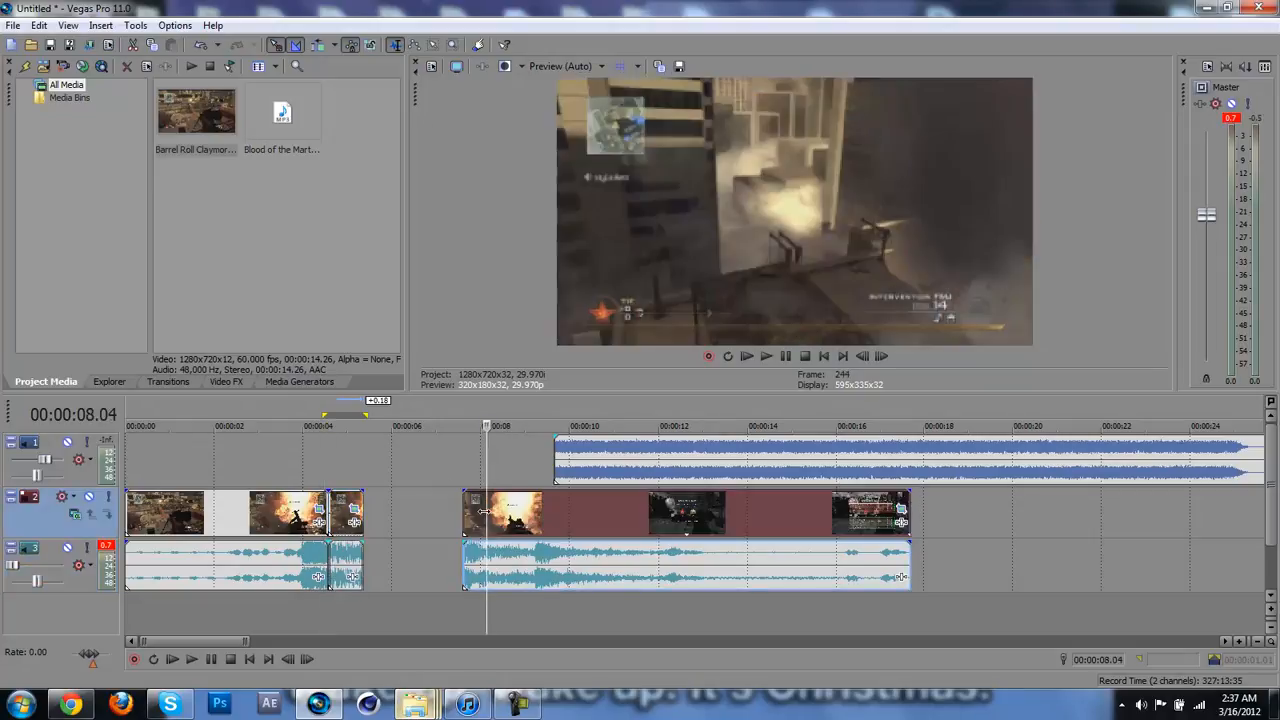
pyautogui.click(537, 530)
pyautogui.scroll(8, 533, 524)
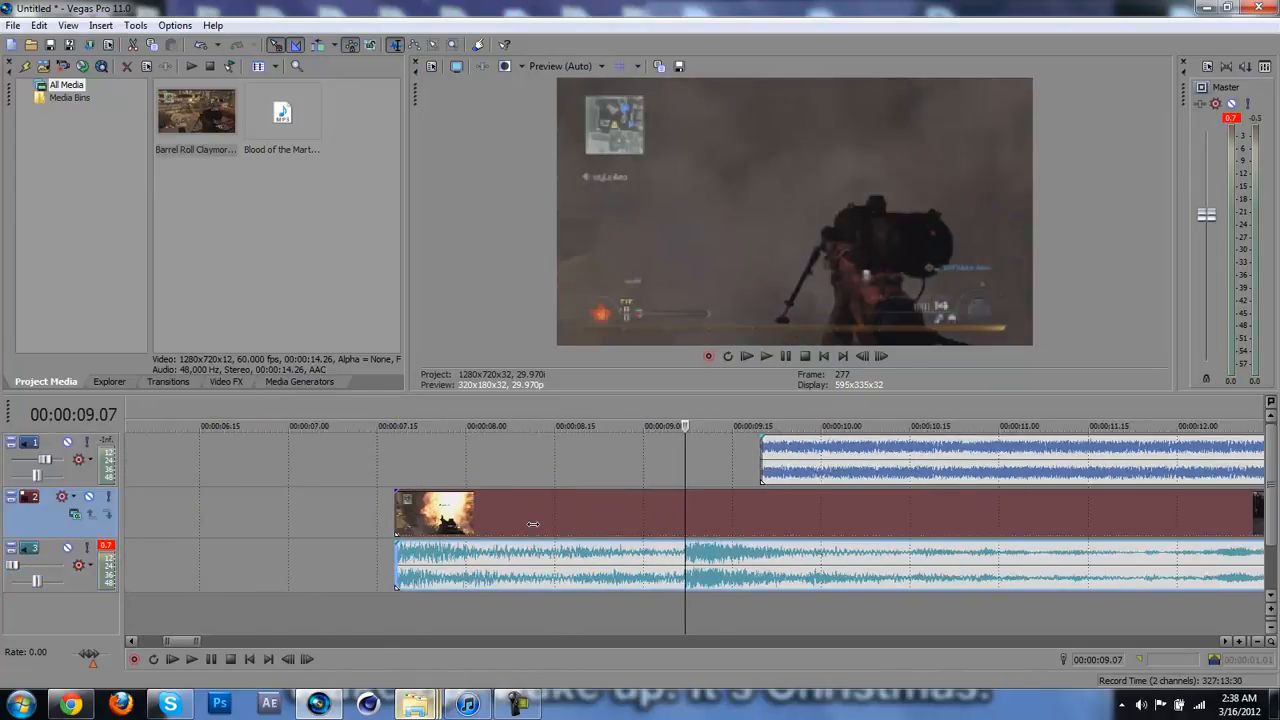
pyautogui.press('Left')
pyautogui.press('Left')
pyautogui.press('Right')
pyautogui.press('Right')
pyautogui.press('Right')
pyautogui.press('Right')
pyautogui.press('Right')
pyautogui.press('Left')
pyautogui.press('Left')
pyautogui.scroll(-6, 533, 524)
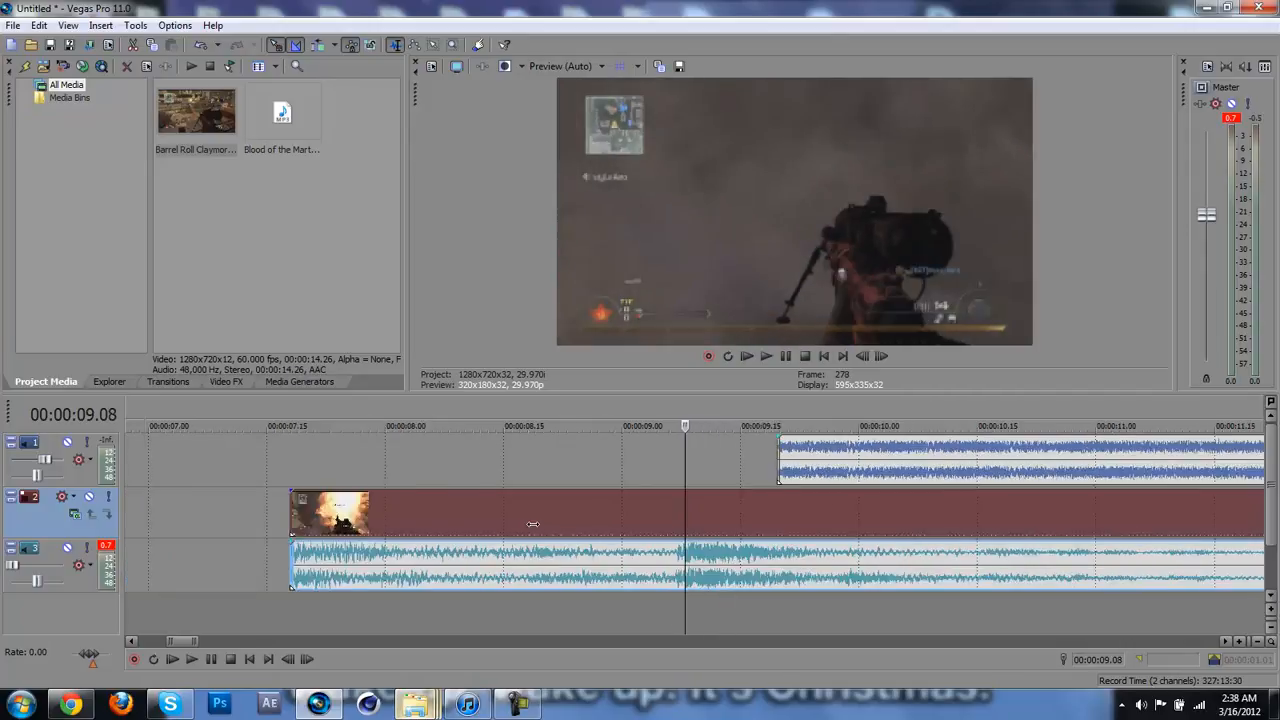
pyautogui.press('Left')
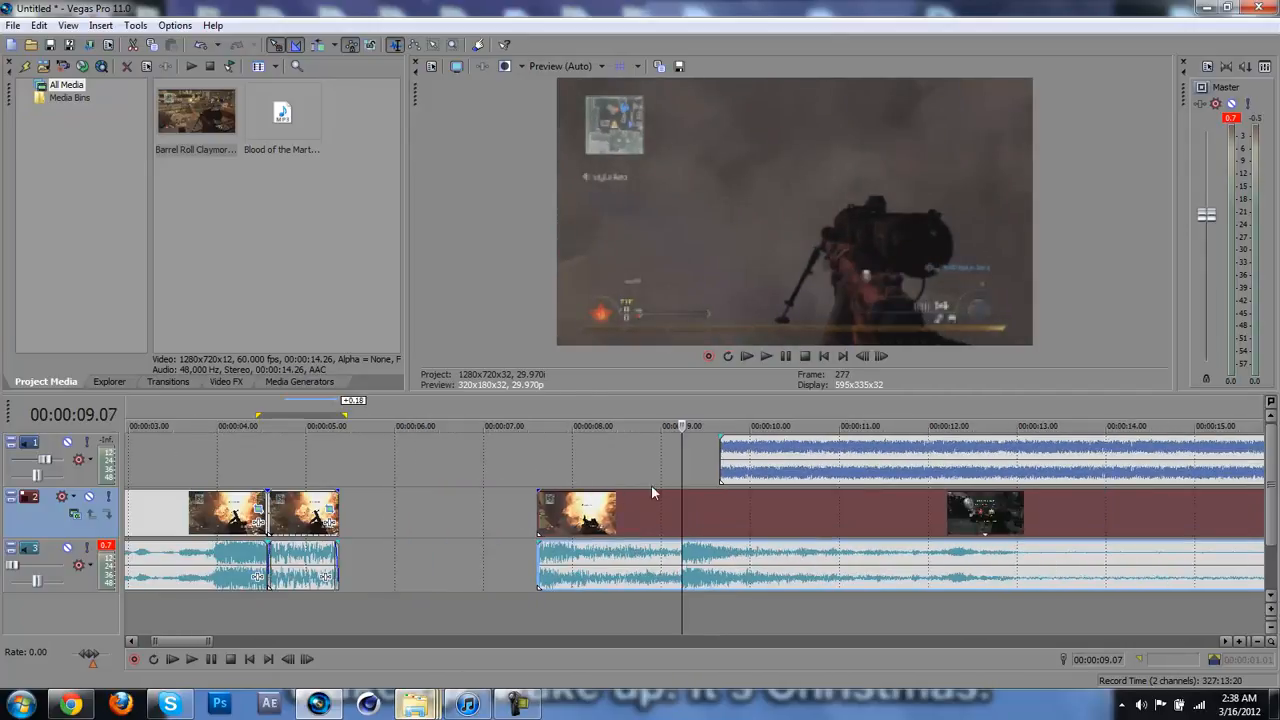
pyautogui.press('s')
# Step: Close the gaps by moving both remaining gameplay sections earlier, so the kill-shot section starts at 00:00:07.00
pyautogui.moveTo(630, 525); pyautogui.dragTo(435, 537)
pyautogui.moveTo(716, 520); pyautogui.dragTo(520, 537)
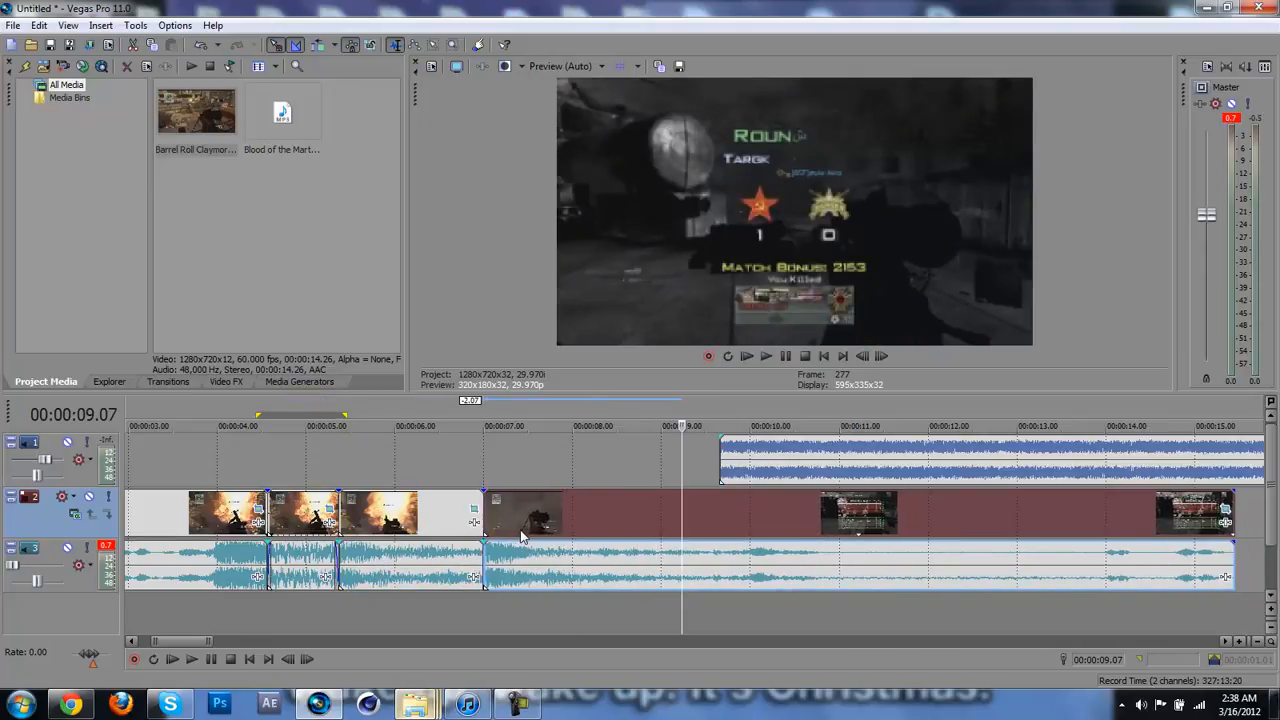
# Step: Align the song's start with the 00:00:07.00 cut and extend it back to zero, then fade in song and gameplay over just under one second
pyautogui.scroll(3, 520, 535)
pyautogui.scroll(-2, 520, 535)
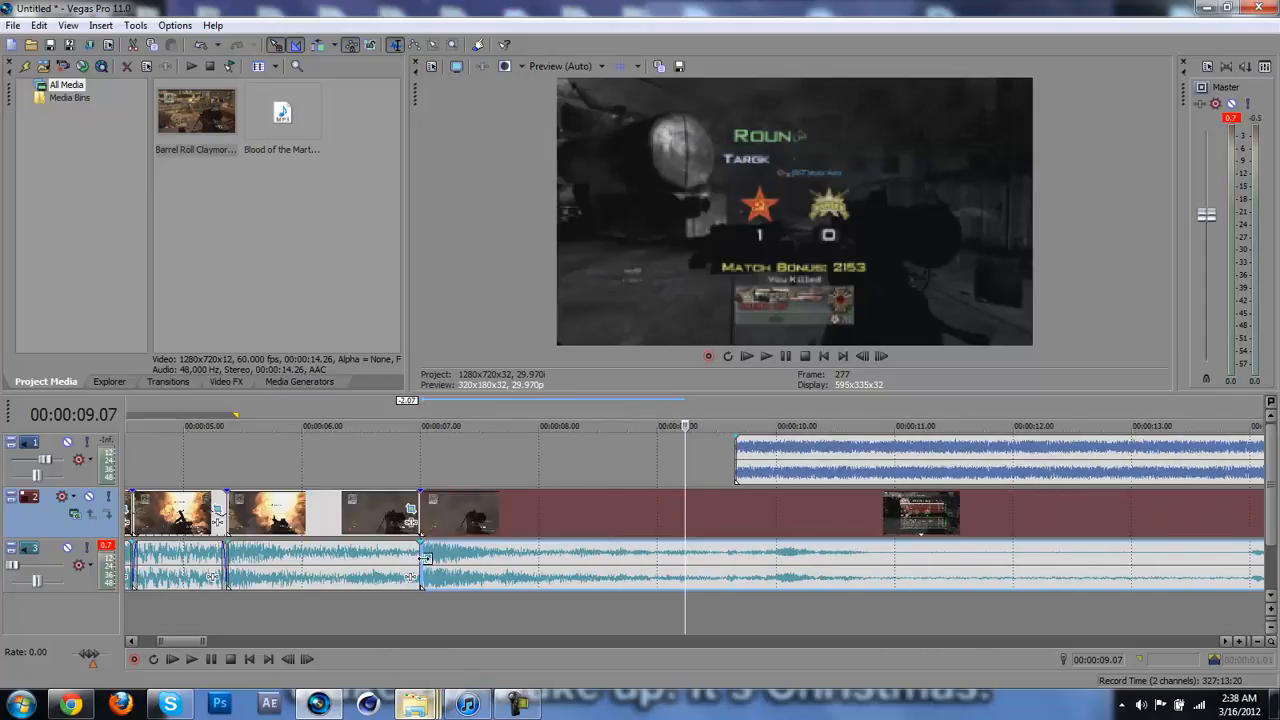
pyautogui.moveTo(766, 462); pyautogui.dragTo(228, 500)
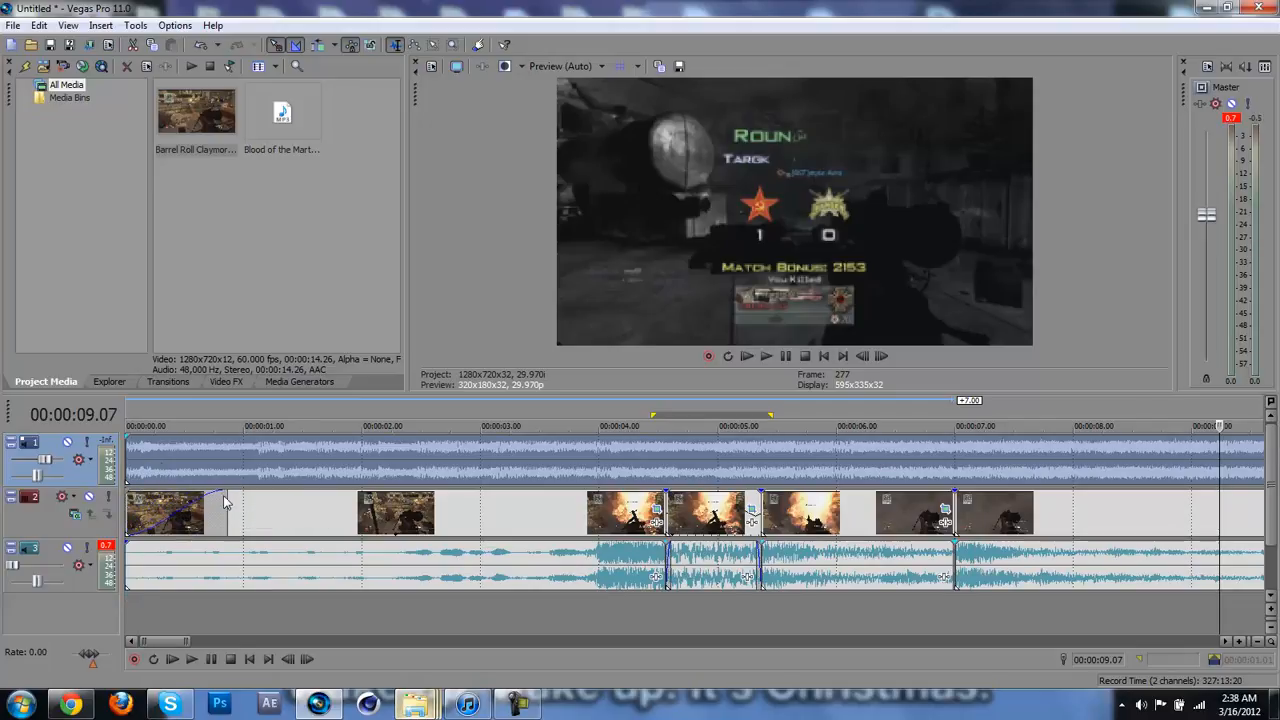
pyautogui.moveTo(129, 441); pyautogui.dragTo(225, 442)
# Step: Play the timeline from the start, using the range up to 00:00:09.14, to check the kill shot against the song
pyautogui.click(128, 464)
pyautogui.scroll(-4, 130, 464)
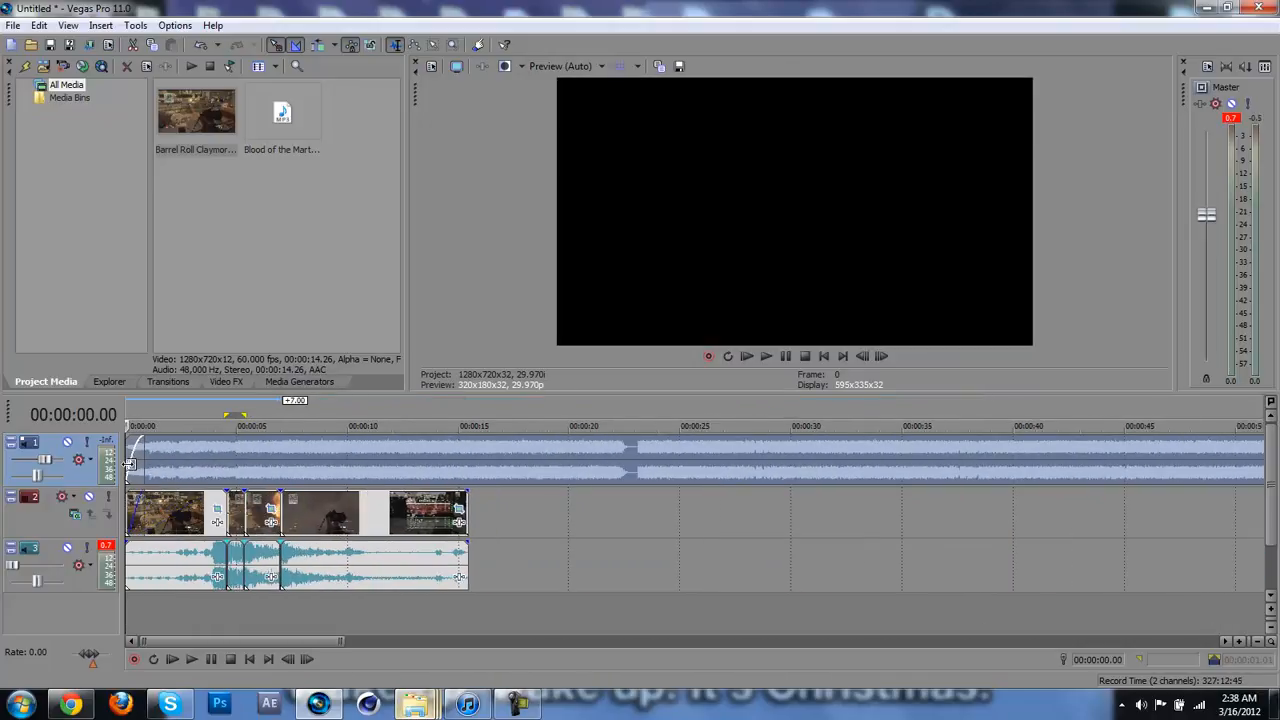
pyautogui.keyDown('shift'); pyautogui.click(526, 579); pyautogui.keyUp('shift')
pyautogui.press('space')
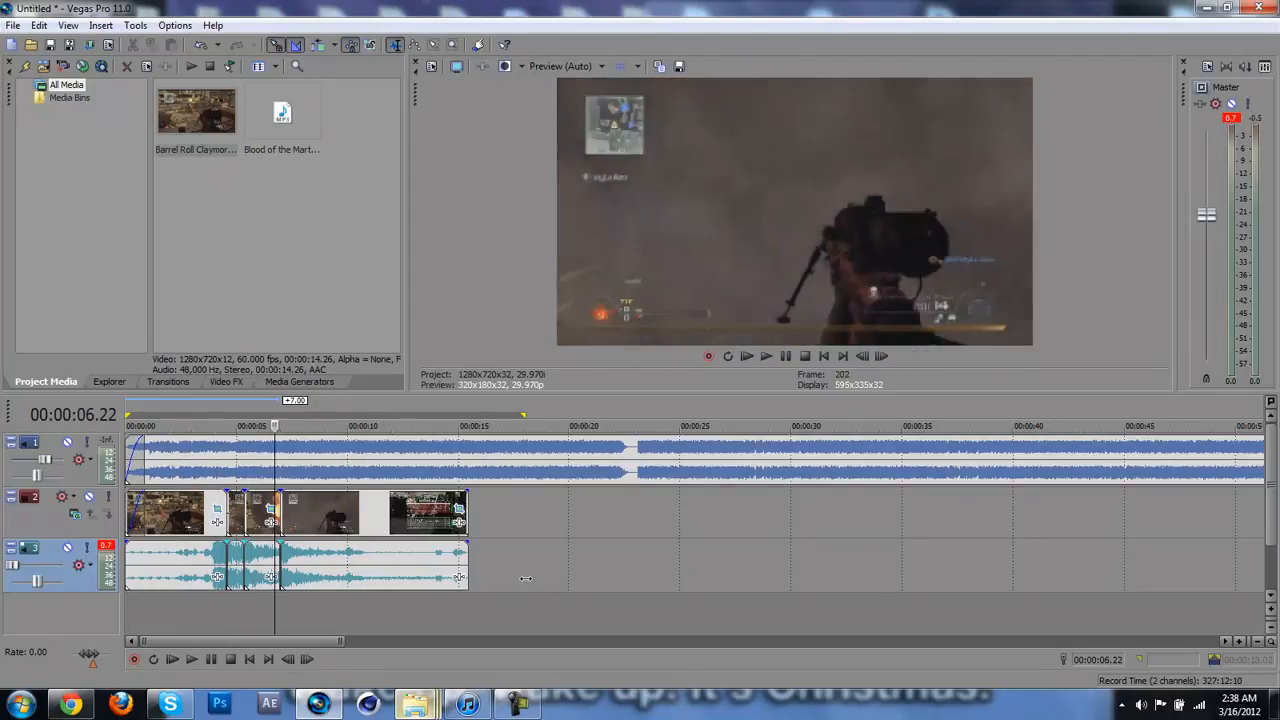
pyautogui.press('o')
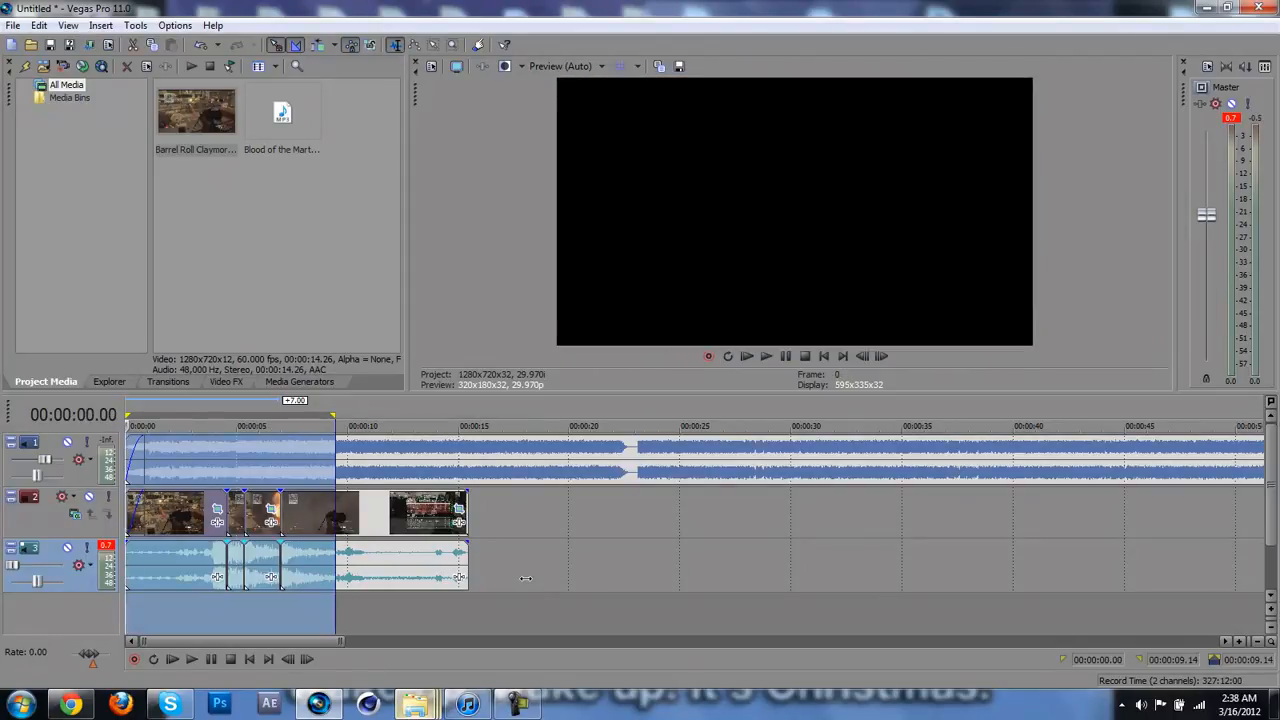
pyautogui.press('space')
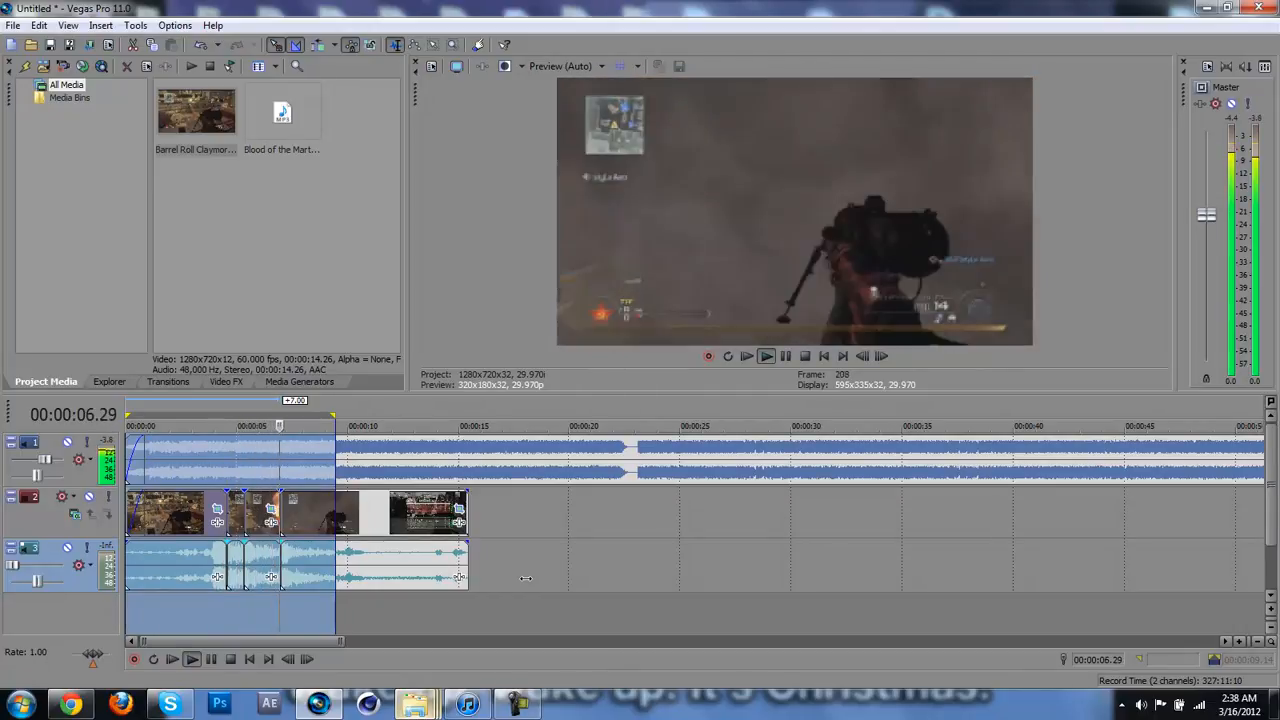
pyautogui.press('space')
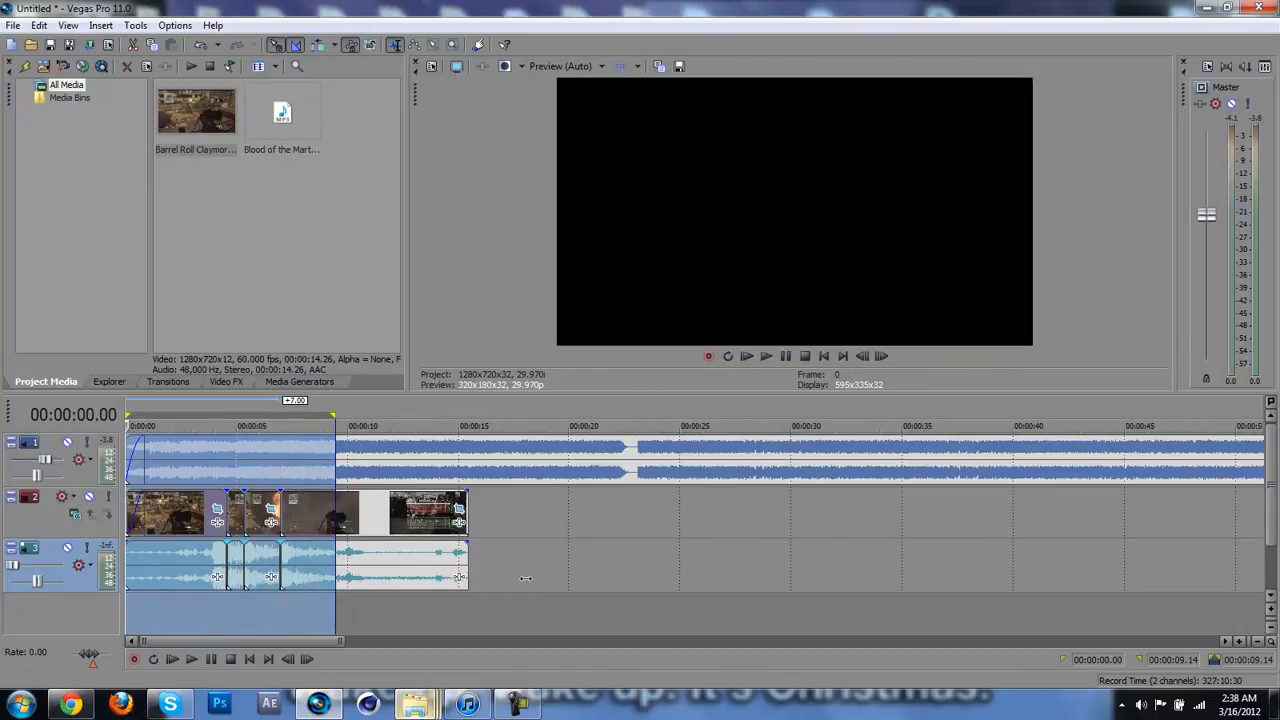
# Step: Search the computer for intervention.mp3, import it into the project, and place it on a new audio track at the 00:00:07.00 cut
pyautogui.click(282, 605)
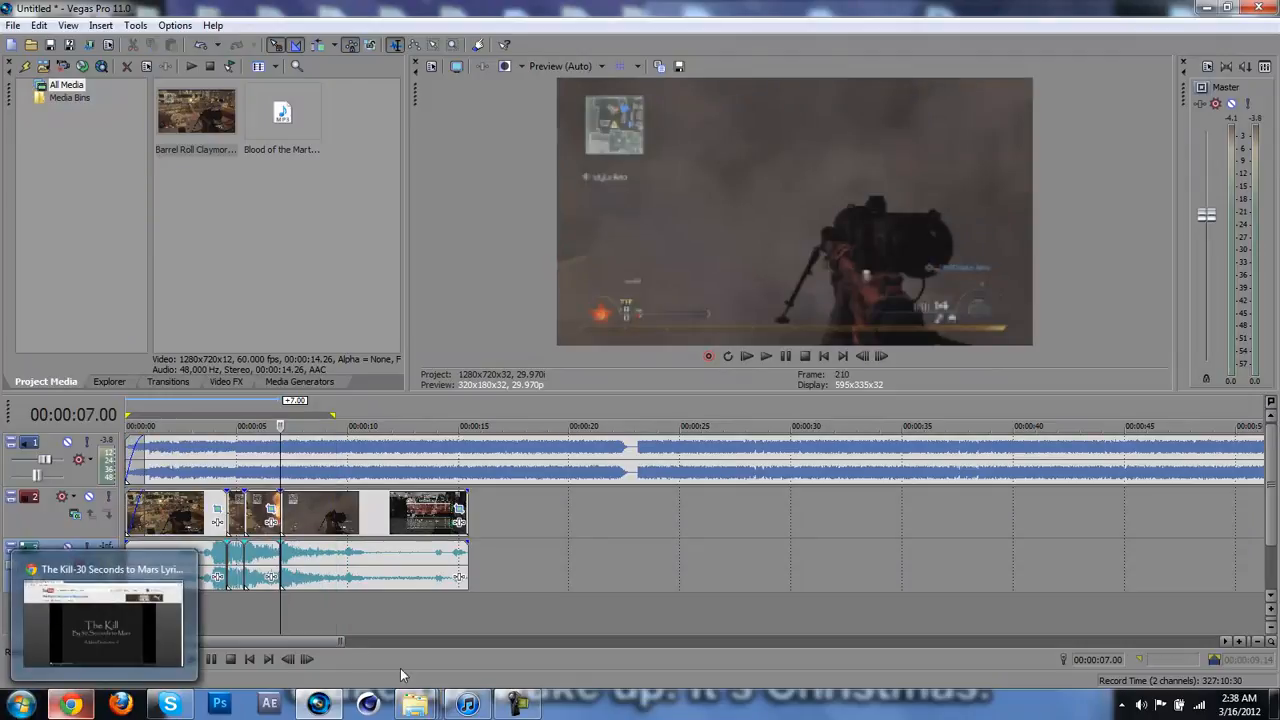
pyautogui.moveTo(418, 708)
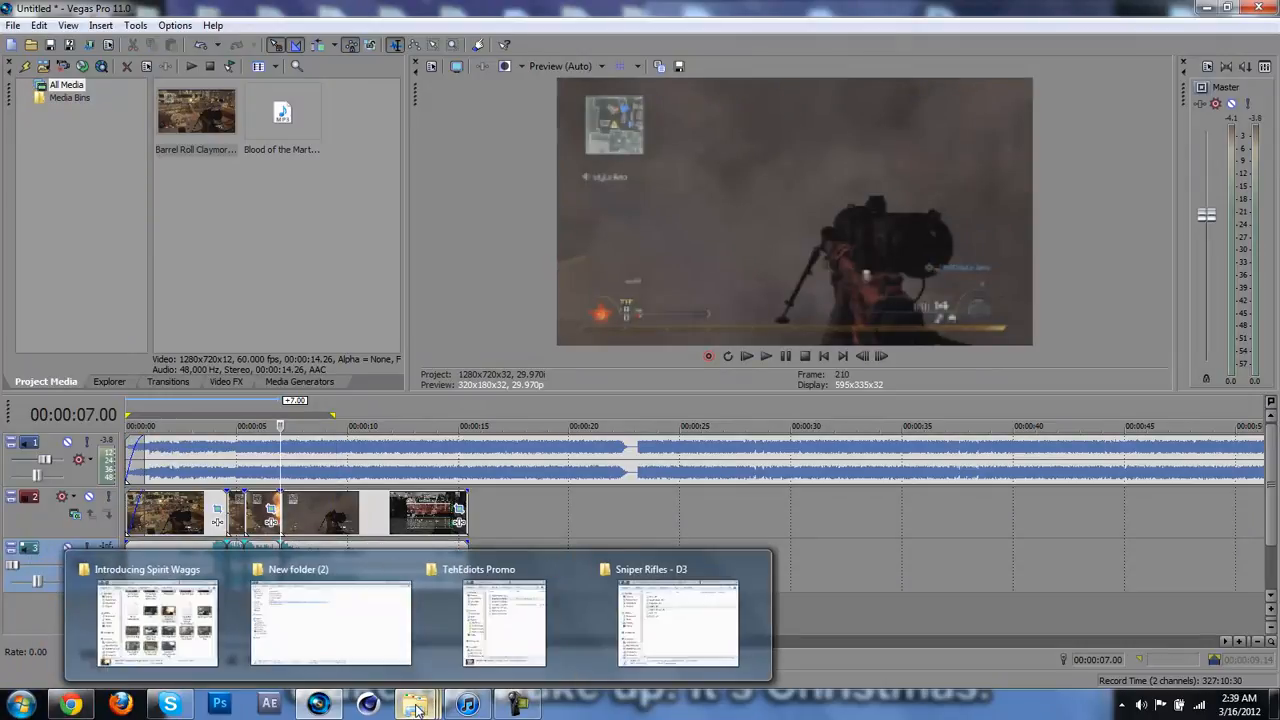
pyautogui.click(24, 706)
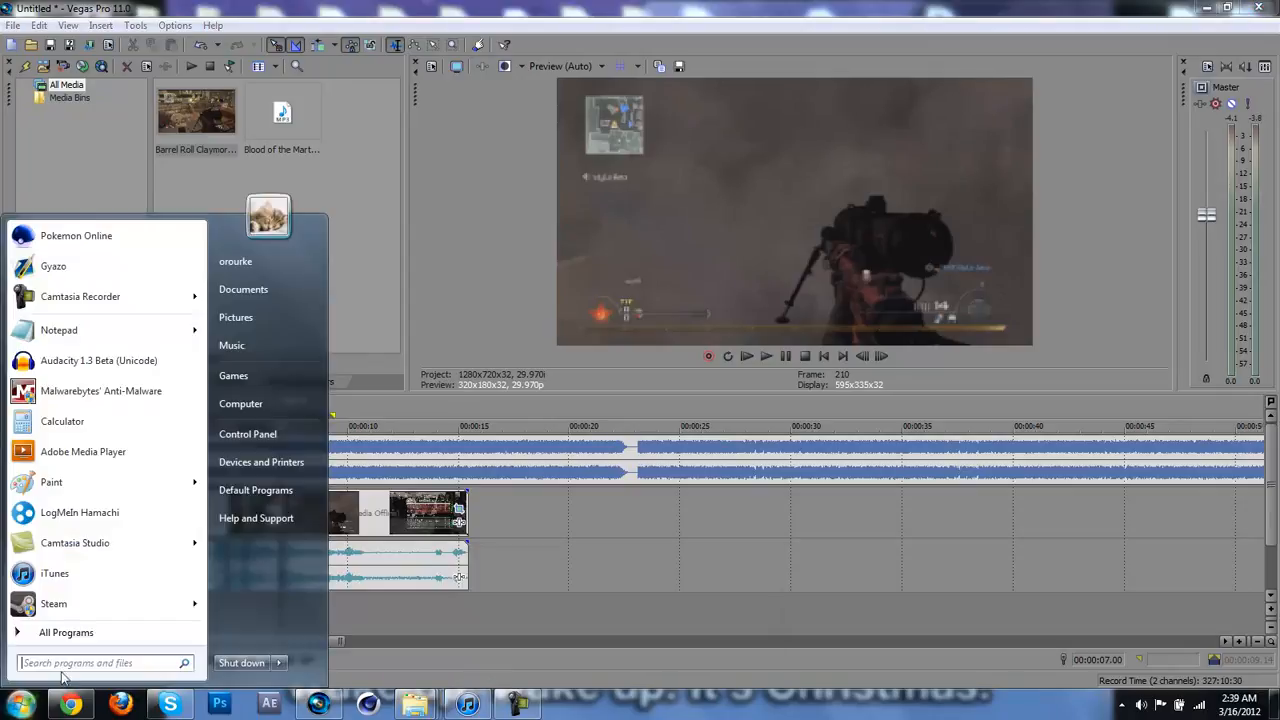
pyautogui.write('interven')
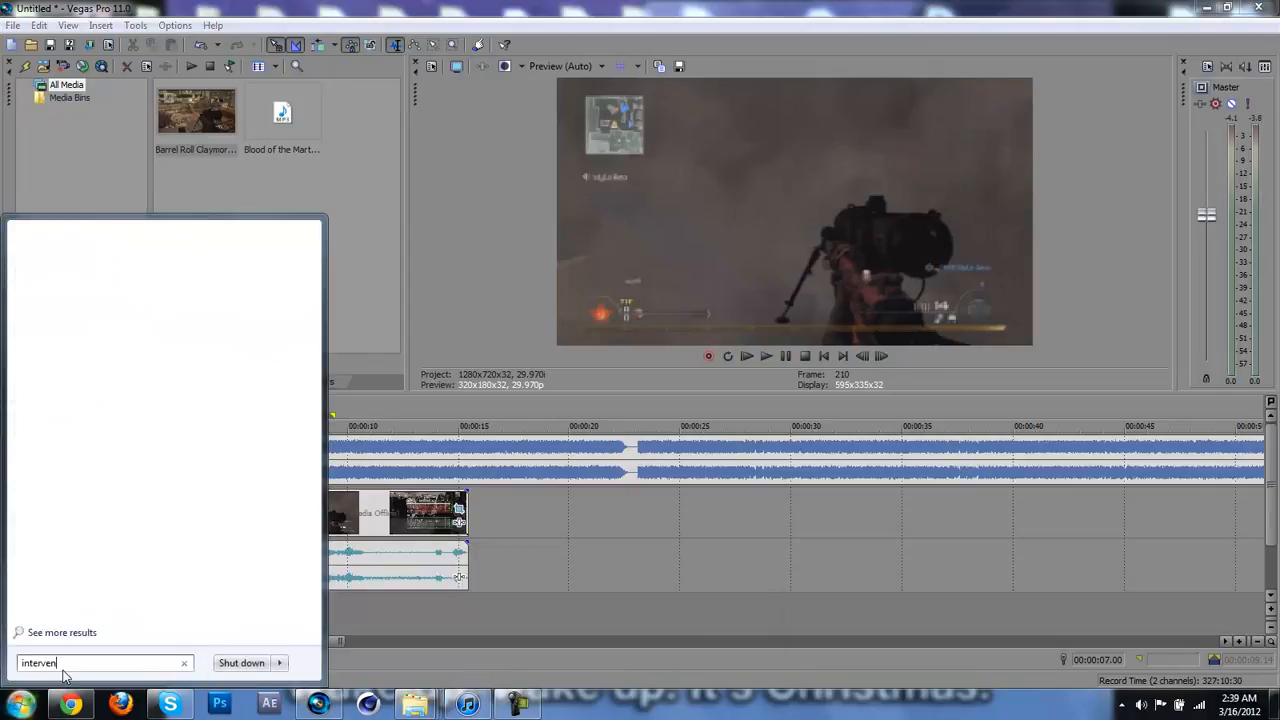
pyautogui.write('tion.mp3')
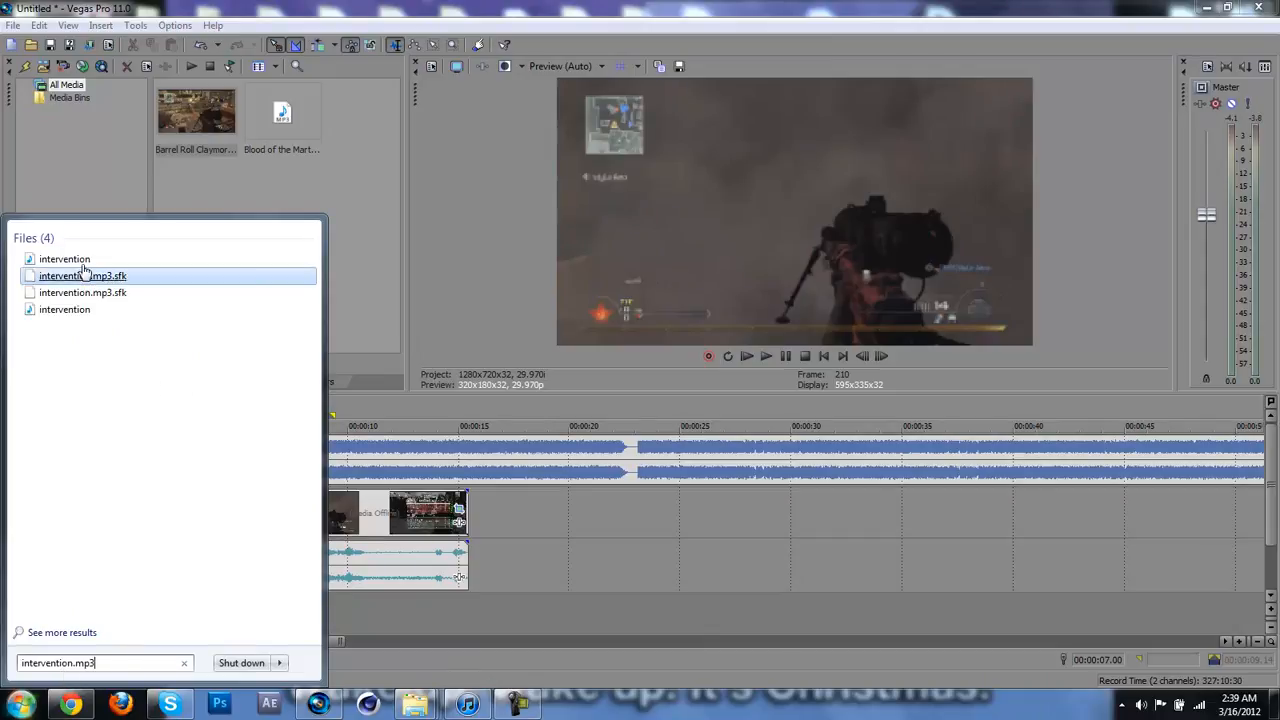
pyautogui.moveTo(253, 177); pyautogui.dragTo(254, 177)
pyautogui.click(254, 177)
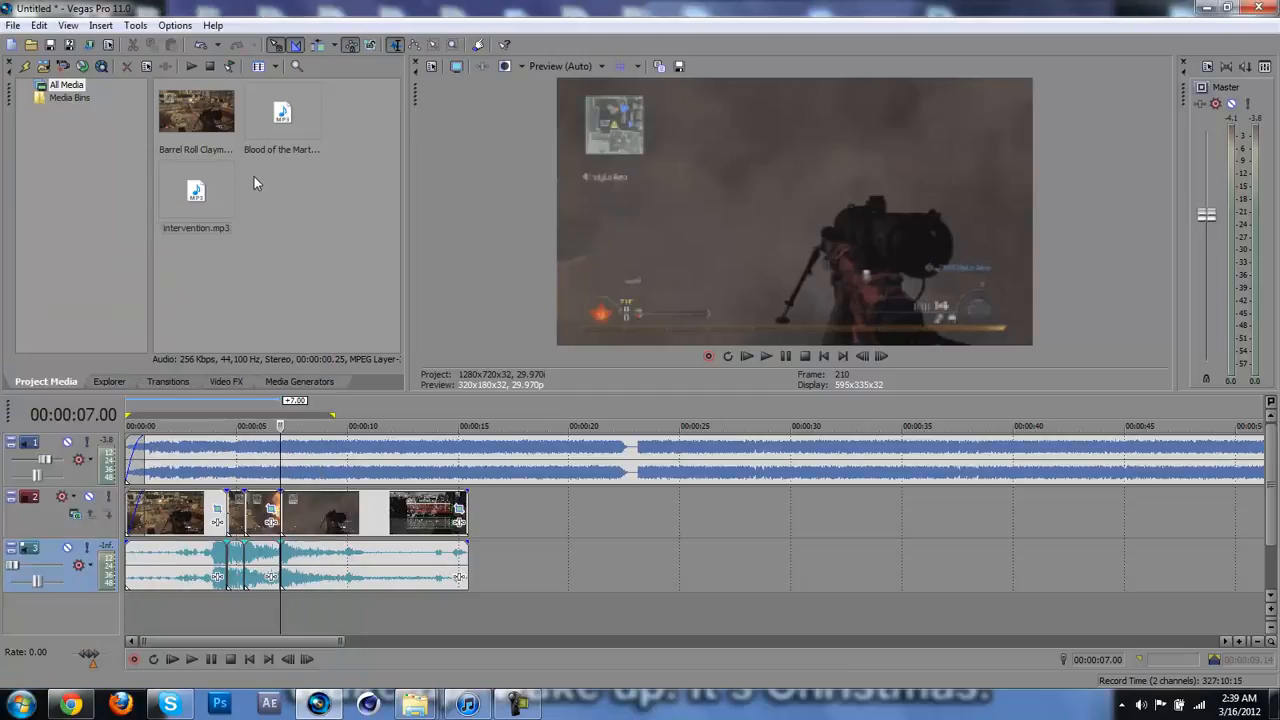
pyautogui.click(196, 196)
pyautogui.moveTo(203, 490); pyautogui.dragTo(284, 618)
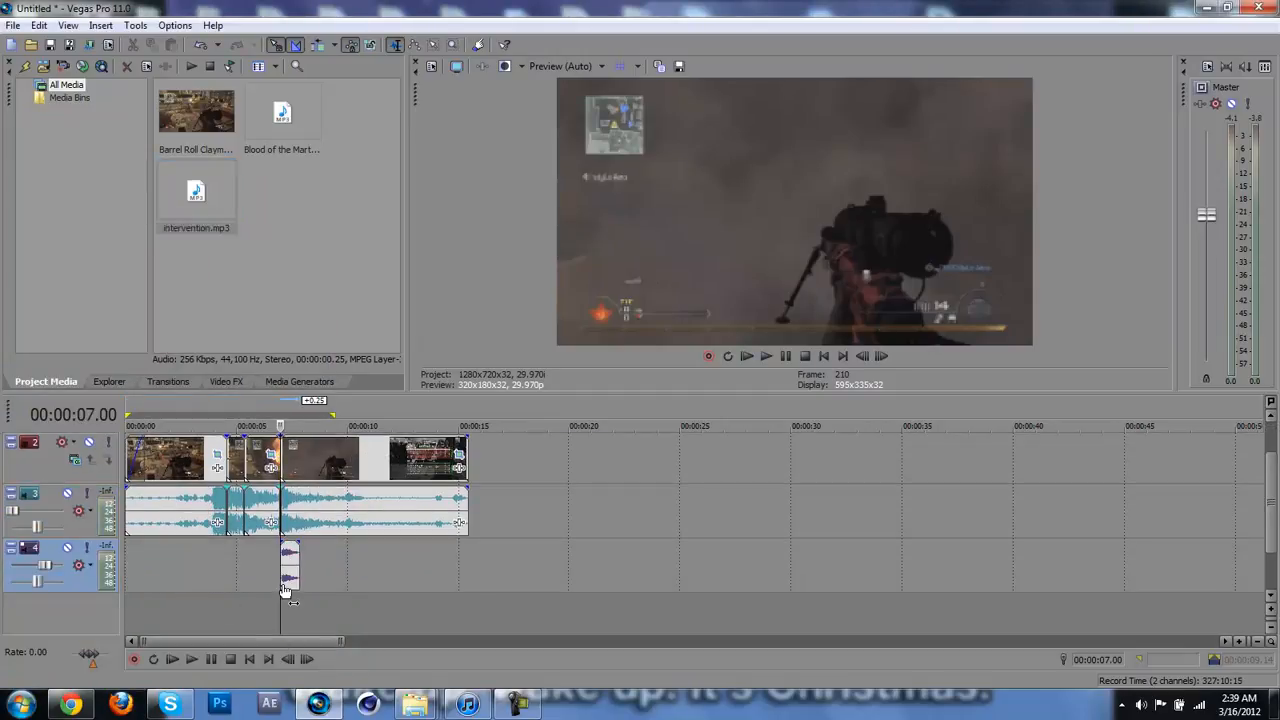
# Step: Split only the intervention.mp3 clip at 00:00:07.03, where the shot sound begins, and delete its silent beginning
pyautogui.scroll(5, 285, 592)
pyautogui.scroll(4, 285, 592)
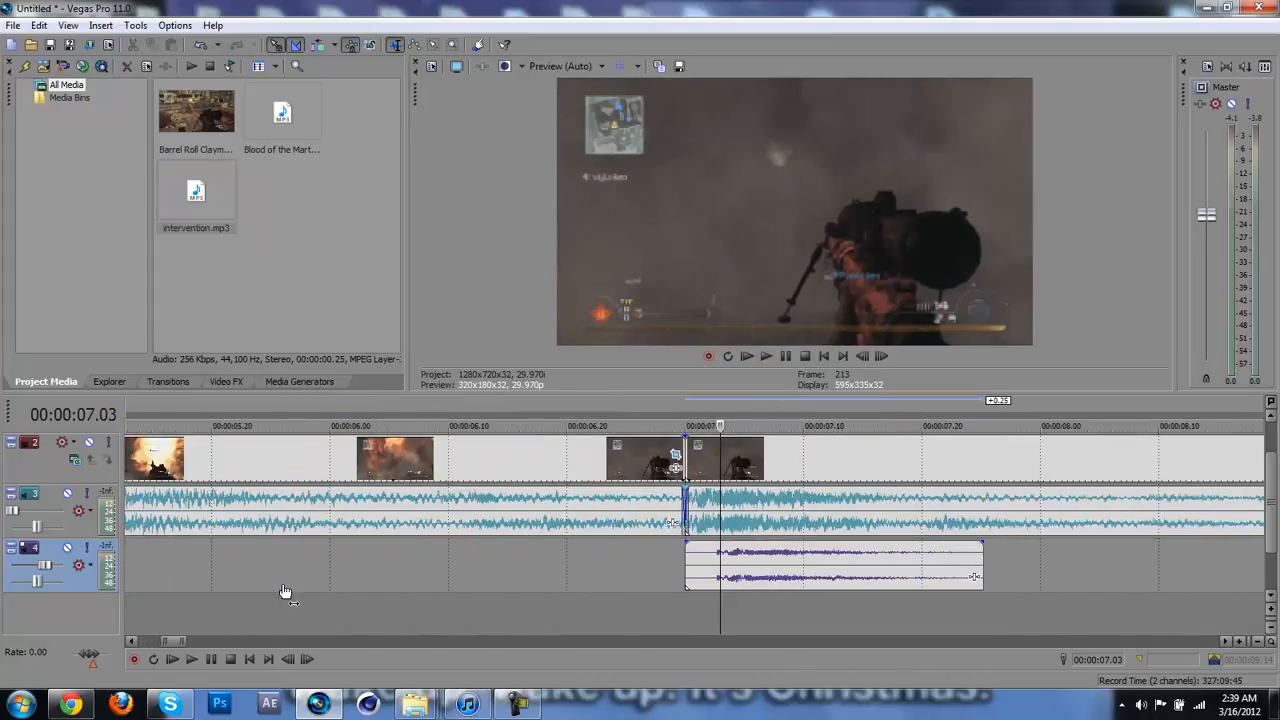
pyautogui.press('Left')
pyautogui.scroll(2, 285, 592)
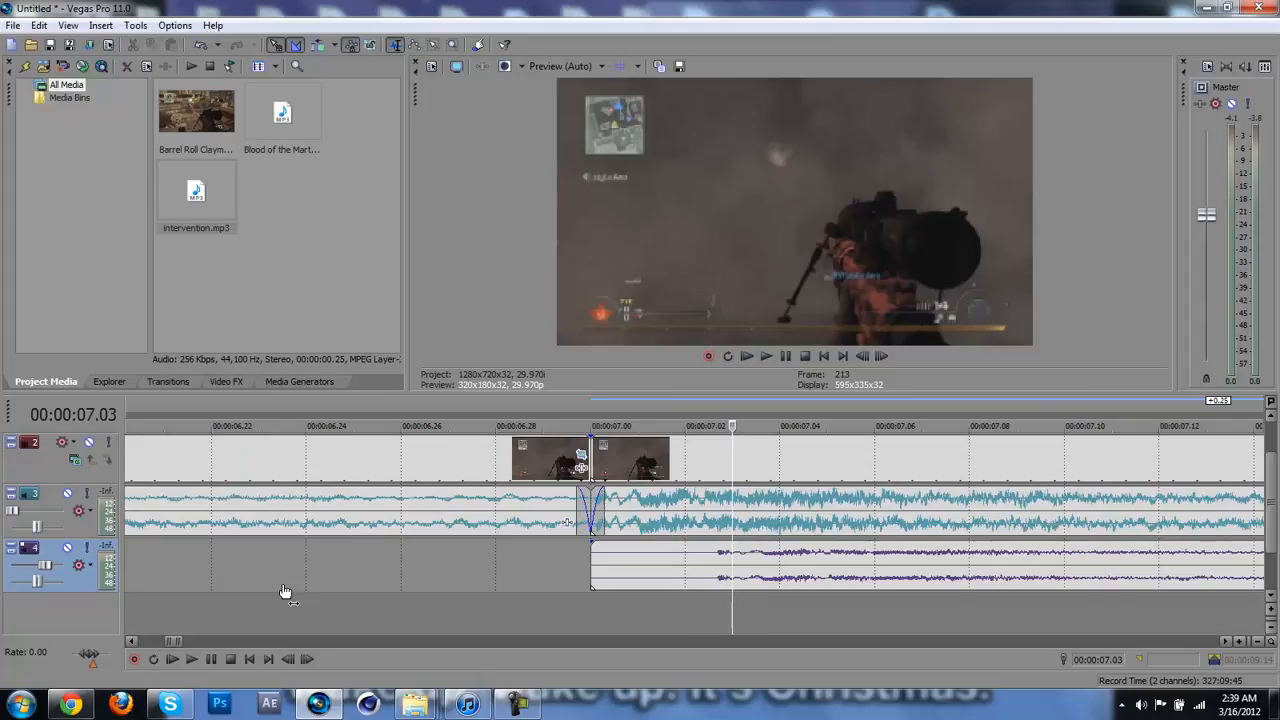
pyautogui.press('s')
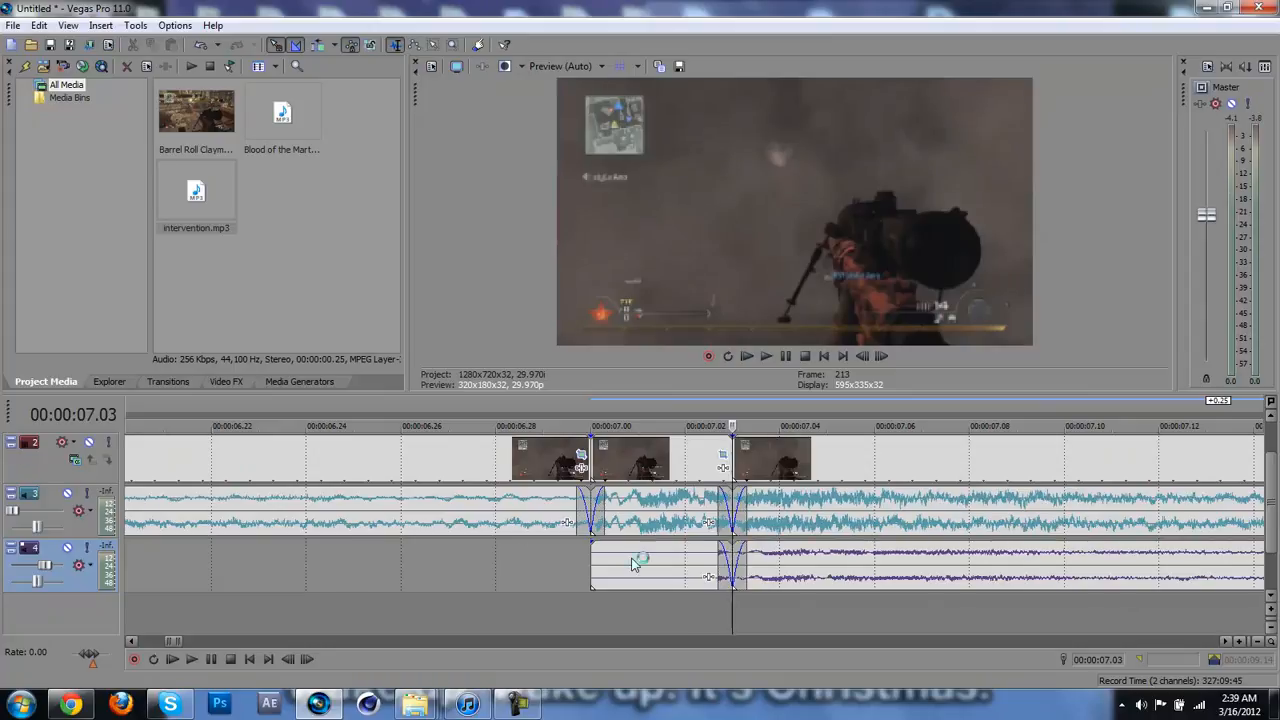
pyautogui.hotkey('ctrl', 'z')
pyautogui.click(731, 577)
pyautogui.press('s')
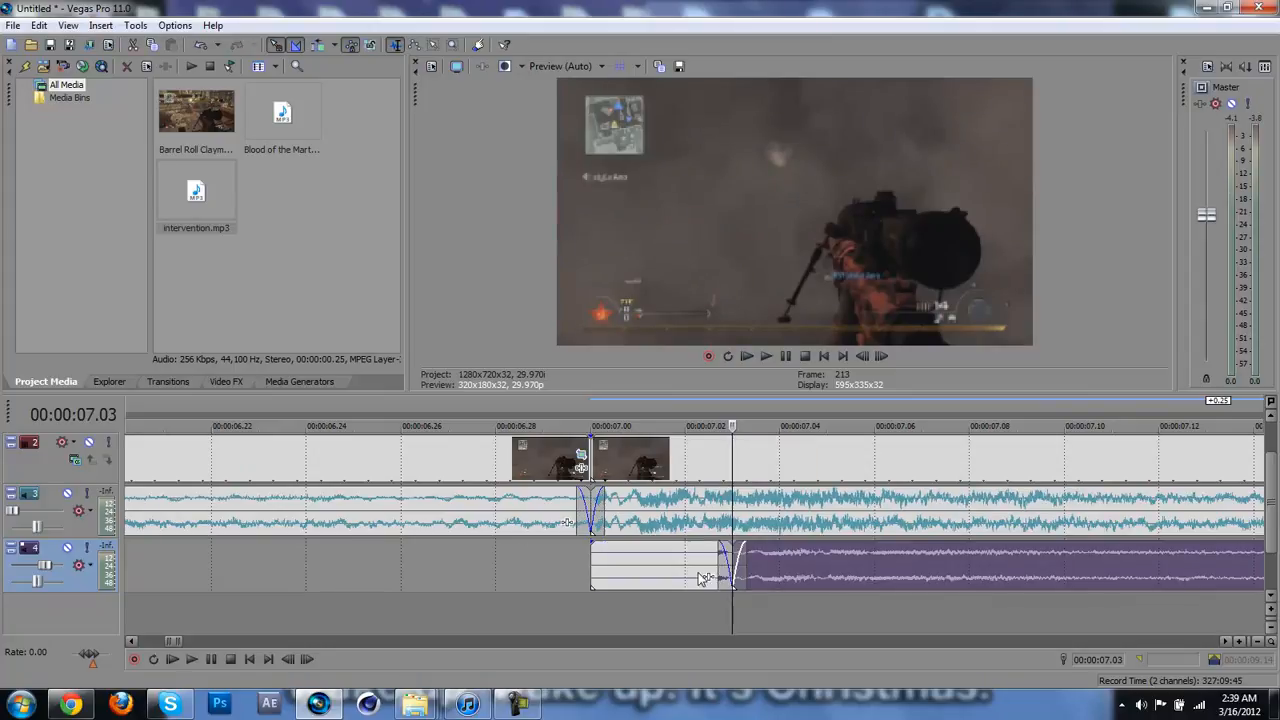
pyautogui.click(700, 574)
pyautogui.press('Delete')
# Step: Move the trimmed shot sound 3 frames earlier to start at the 00:00:07.00 cut and play it
pyautogui.click(607, 571)
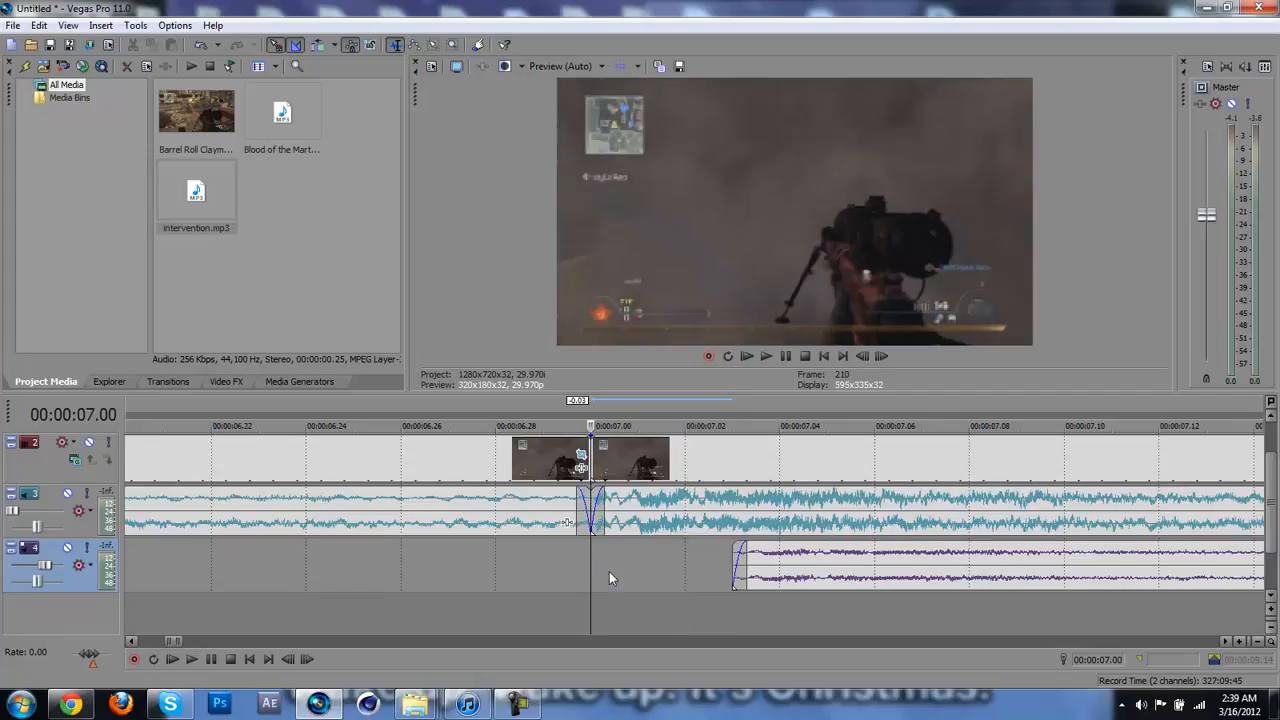
pyautogui.moveTo(763, 580); pyautogui.dragTo(603, 555)
pyautogui.scroll(-5, 550, 572)
pyautogui.press('space')
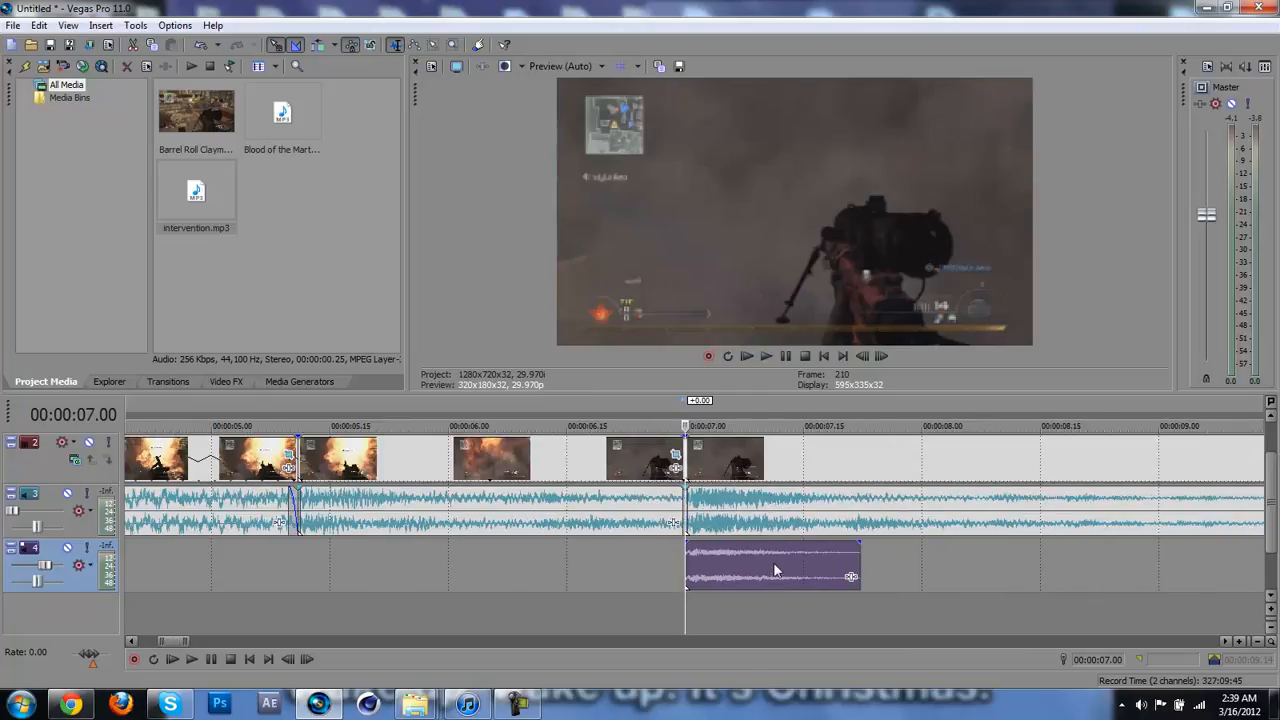
# Step: Play the shot sound repeatedly from 00:00:06.26, just before the 00:00:07.00 cut, to check its timing against the kill
pyautogui.press('space')
pyautogui.press('space')
pyautogui.press('space')
pyautogui.press('Left')
pyautogui.press('Left')
pyautogui.press('Left')
pyautogui.press('Left')
pyautogui.press('Left')
pyautogui.press('Left')
pyautogui.press('Left')
pyautogui.press('Left')
pyautogui.press('Left')
pyautogui.press('Left')
pyautogui.press('Left')
pyautogui.press('Left')
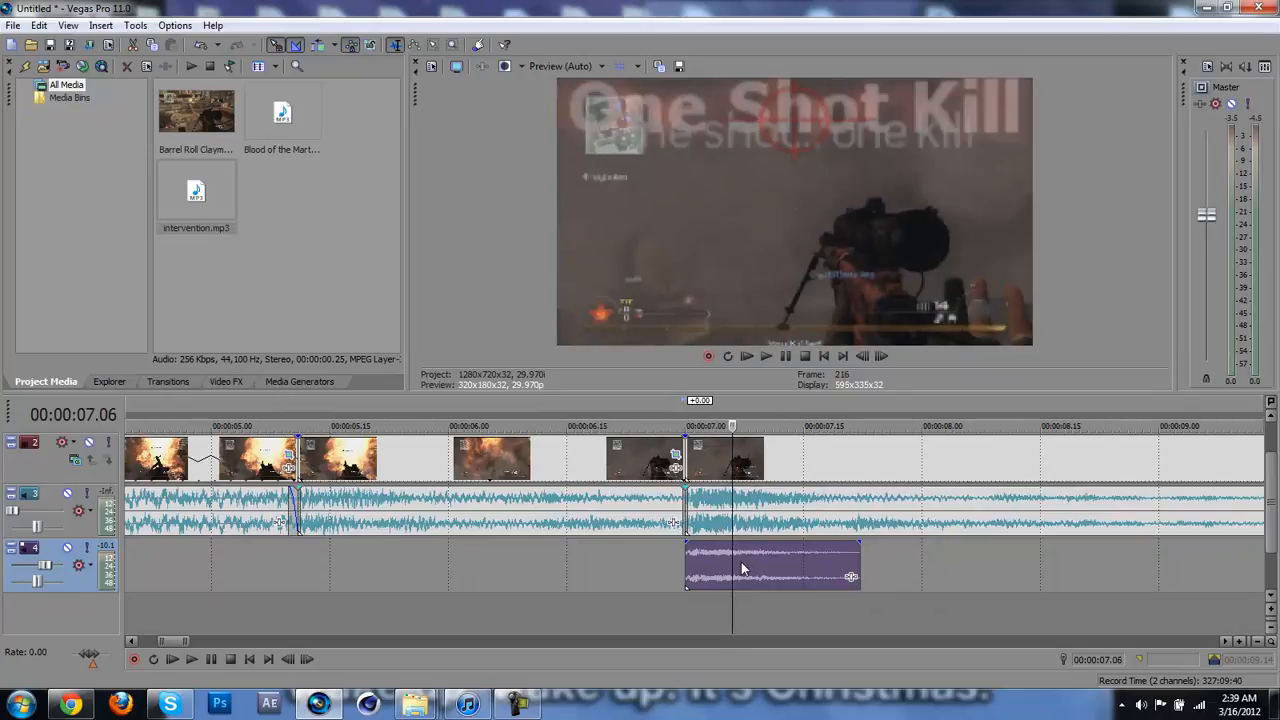
pyautogui.press('space')
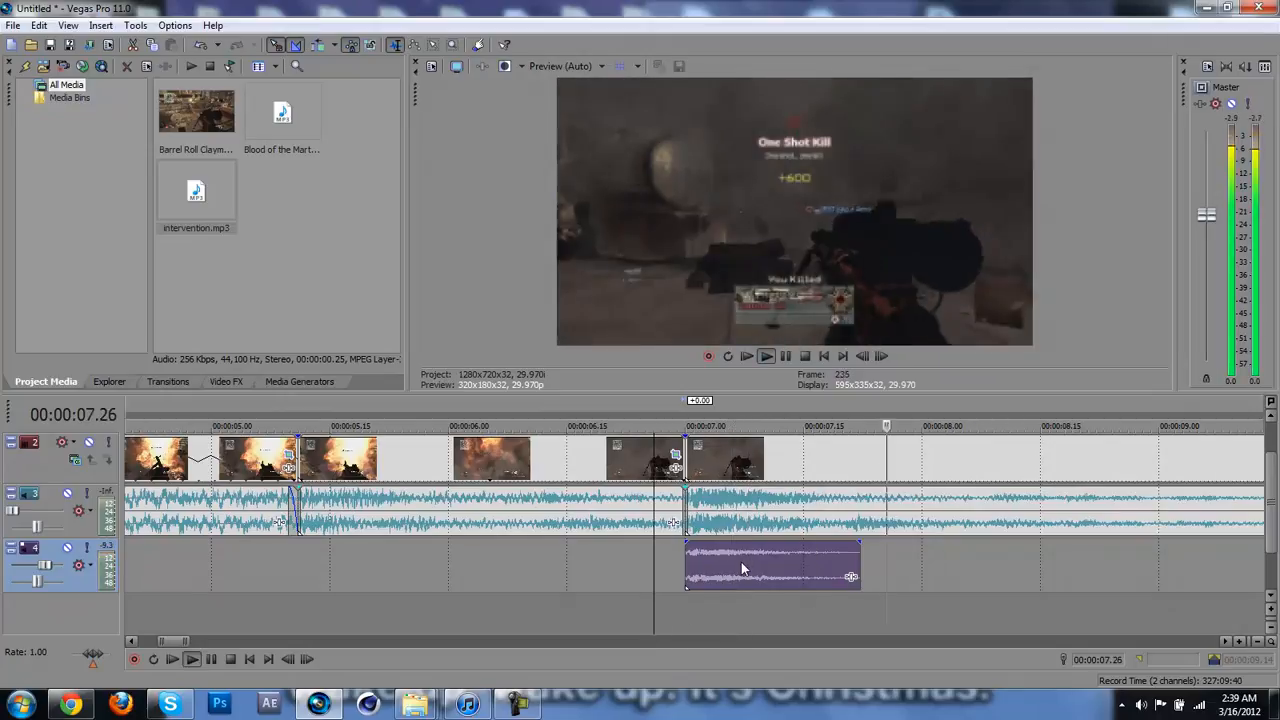
pyautogui.press('space')
pyautogui.press('space')
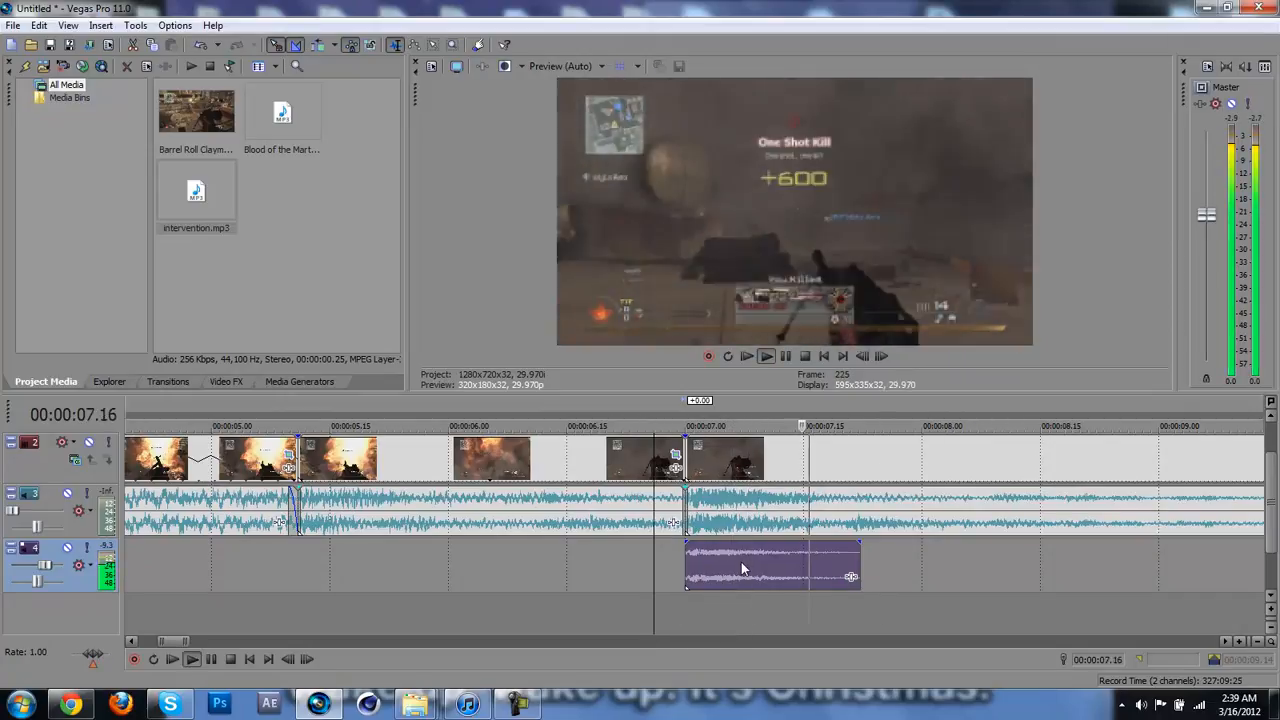
pyautogui.press('space')
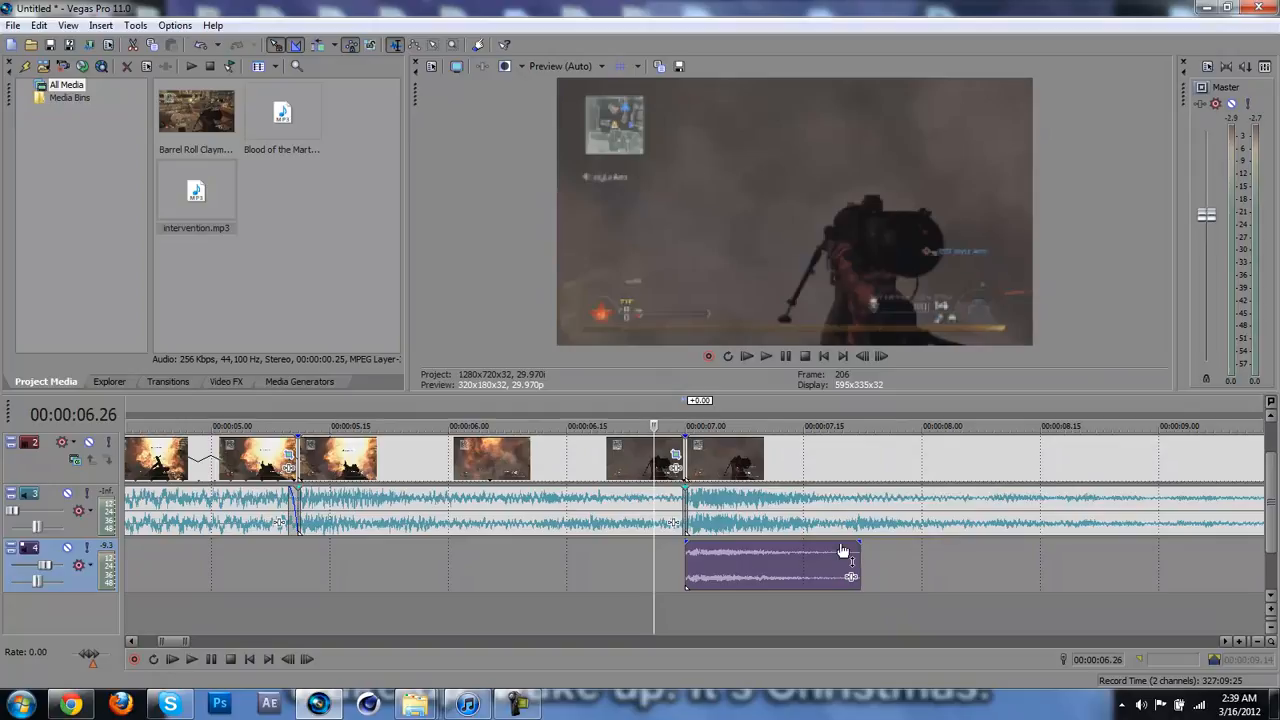
# Step: Add a long fade-out over the latter part of the intervention.mp3 clip and play the shot from 00:00:06.26
pyautogui.moveTo(857, 543); pyautogui.dragTo(738, 553)
pyautogui.press('space')
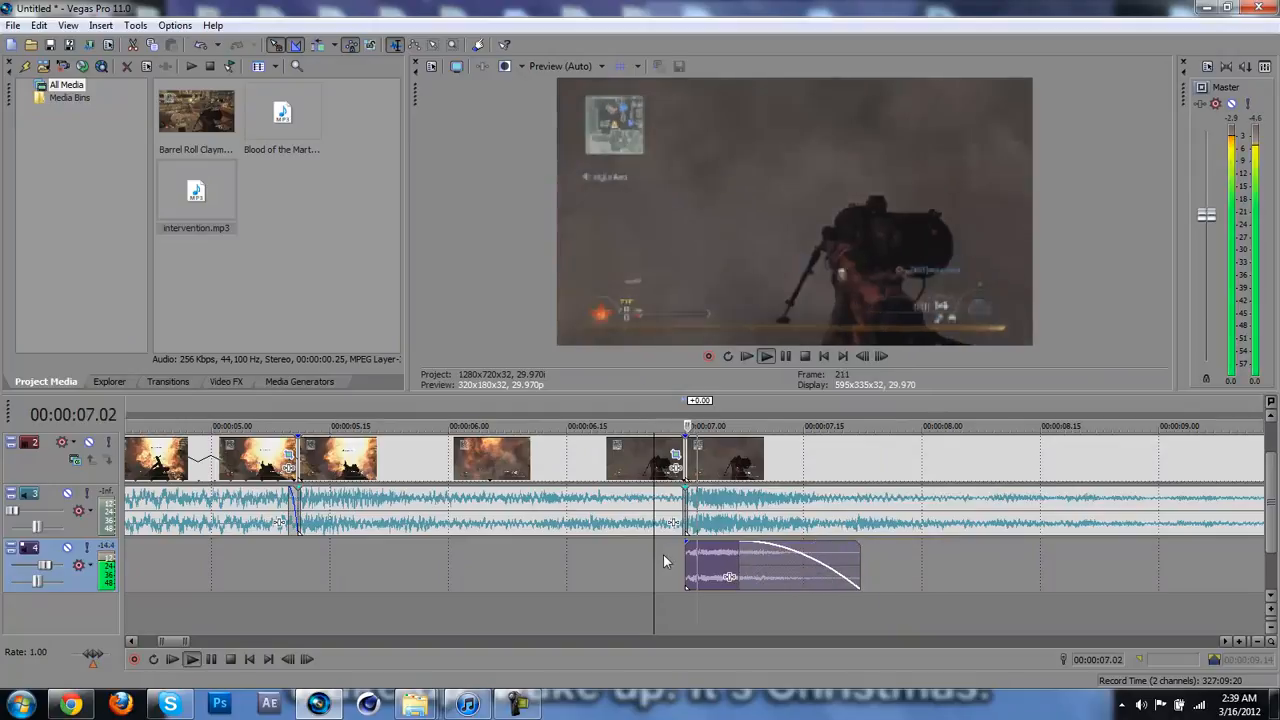
pyautogui.press('space')
# Step: Raise the master volume to 12 dB and play the timeline from the start up to 00:00:09.14
pyautogui.scroll(-2, 663, 554)
pyautogui.scroll(-5, 663, 554)
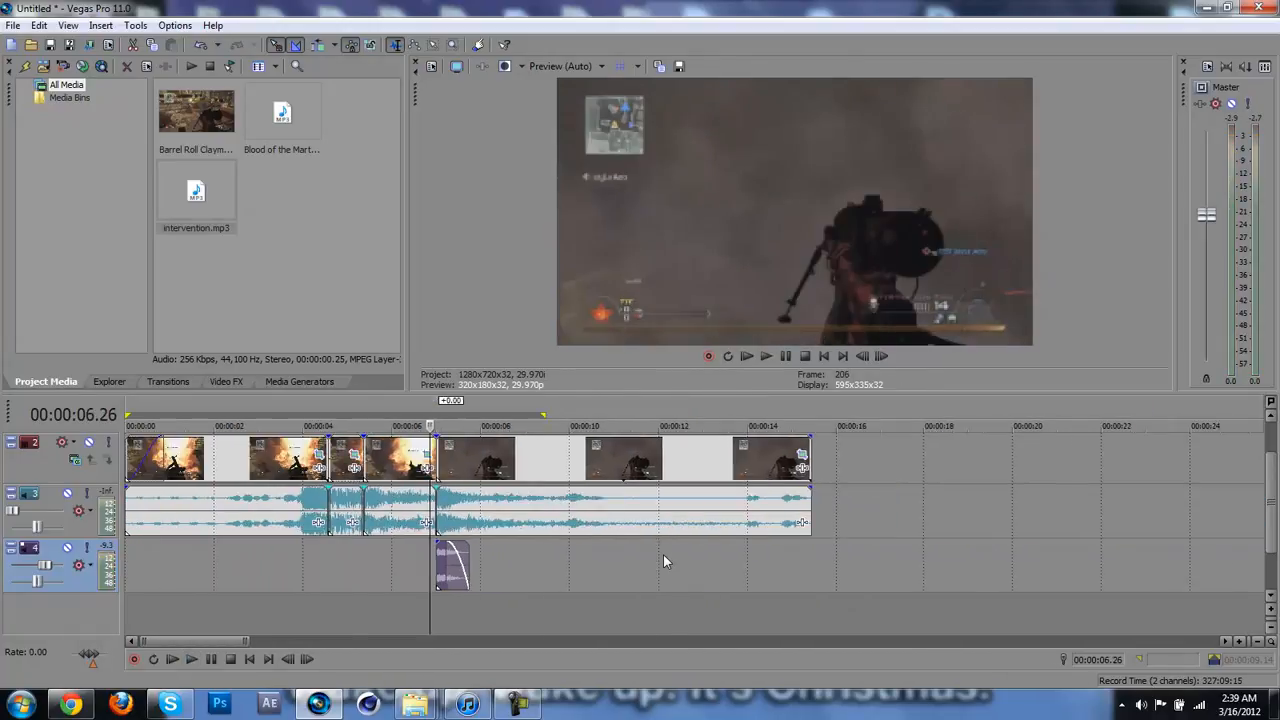
pyautogui.click(127, 578)
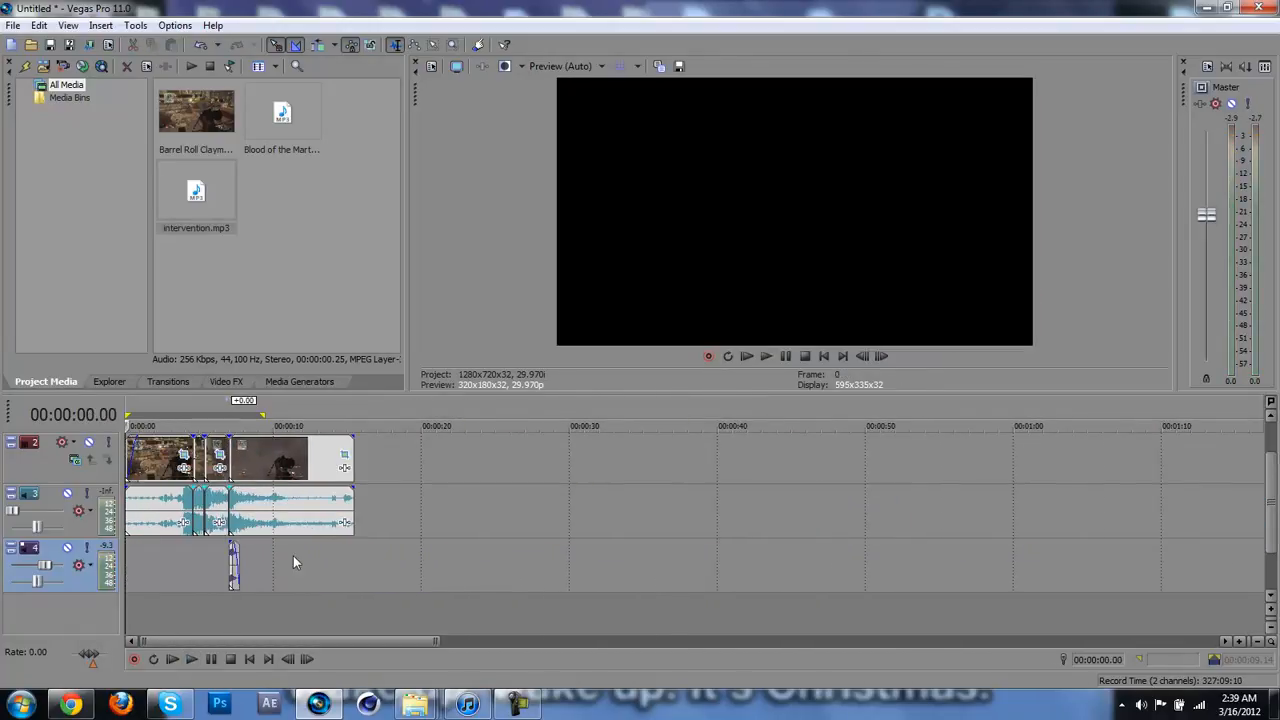
pyautogui.doubleClick(354, 557)
pyautogui.press('space')
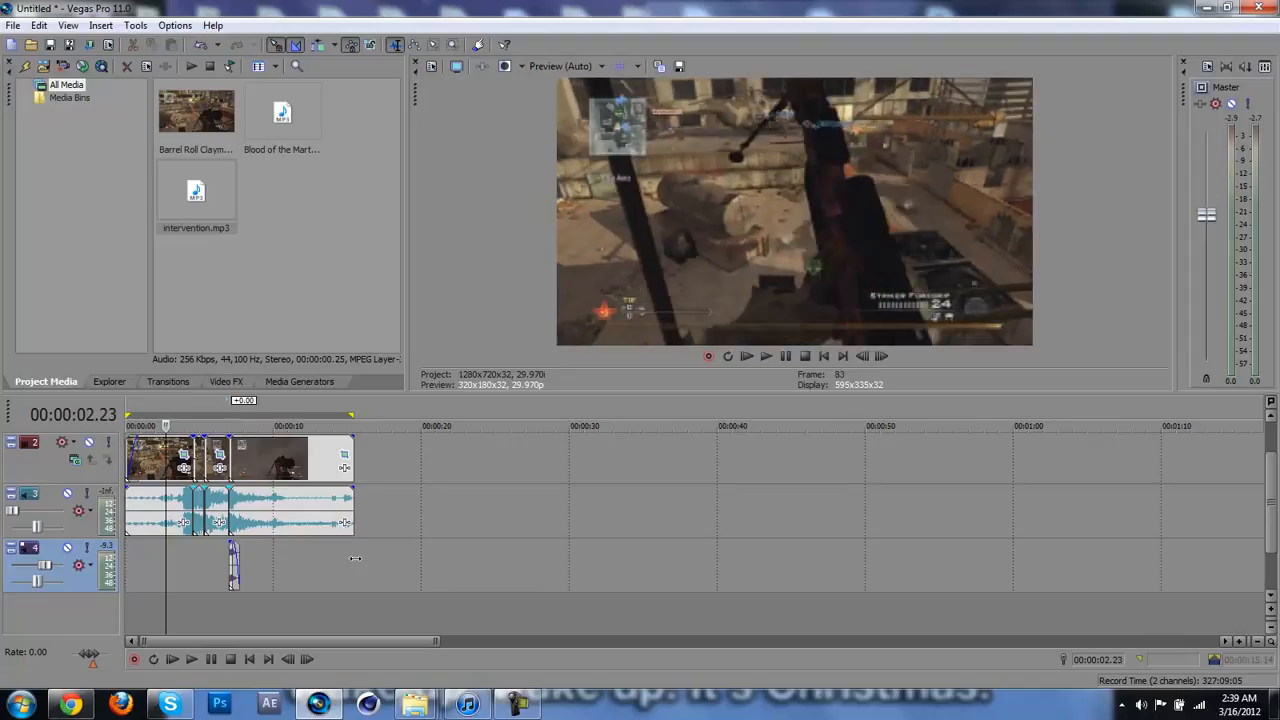
pyautogui.press('o')
pyautogui.press('space')
pyautogui.press('space')
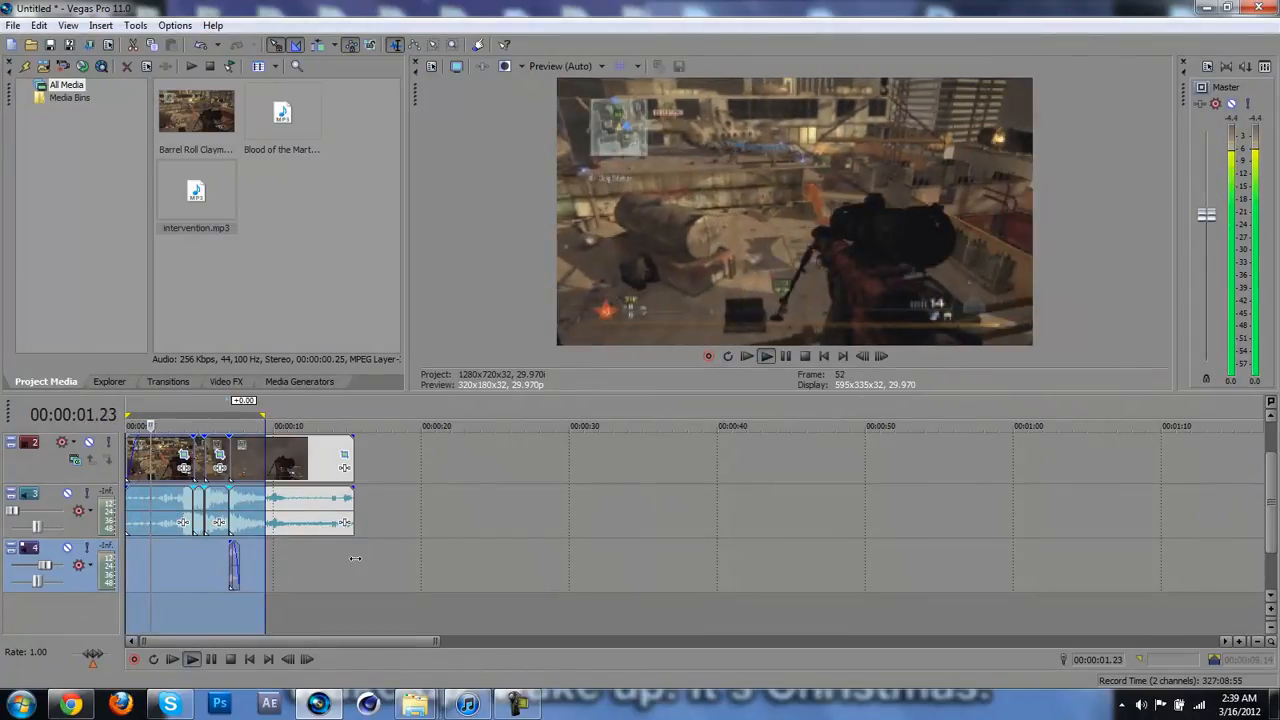
pyautogui.press('space')
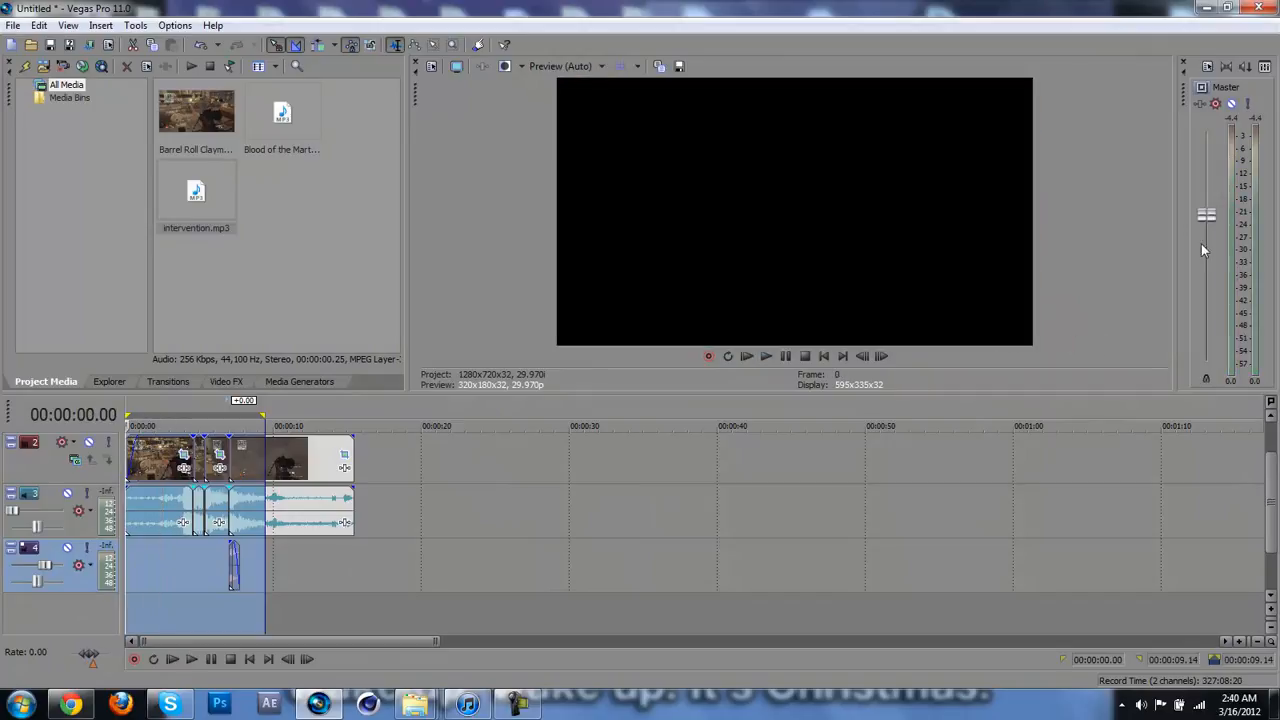
pyautogui.press('space')
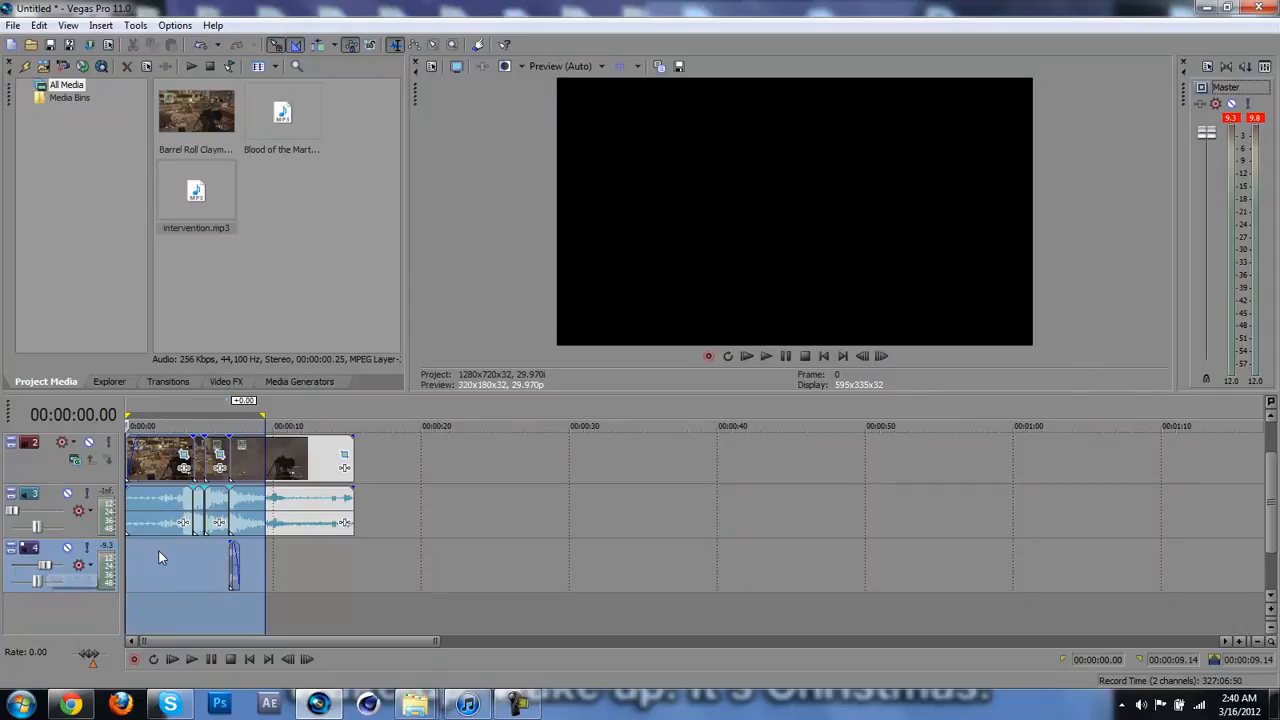
# Step: Add a marker labelled intervention at the 00:00:07.00 cut, where the shot sound starts
pyautogui.click(231, 560)
pyautogui.scroll(10, 231, 560)
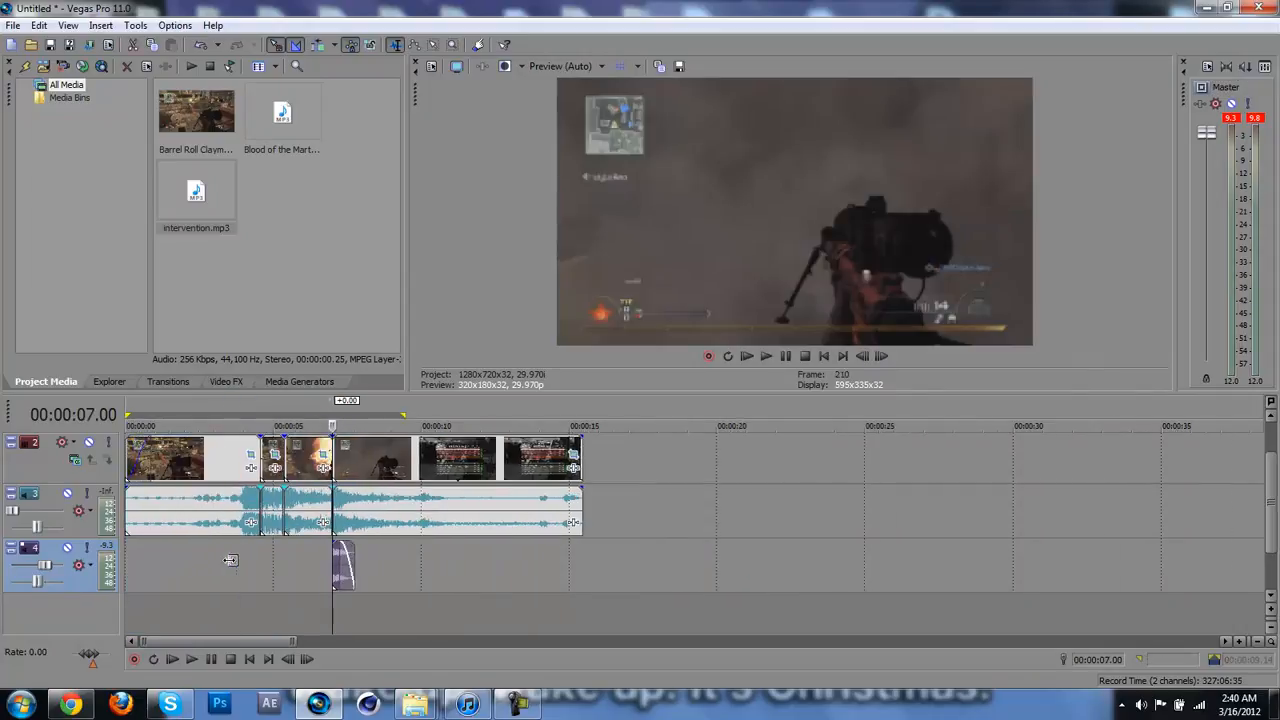
pyautogui.scroll(4, 231, 560)
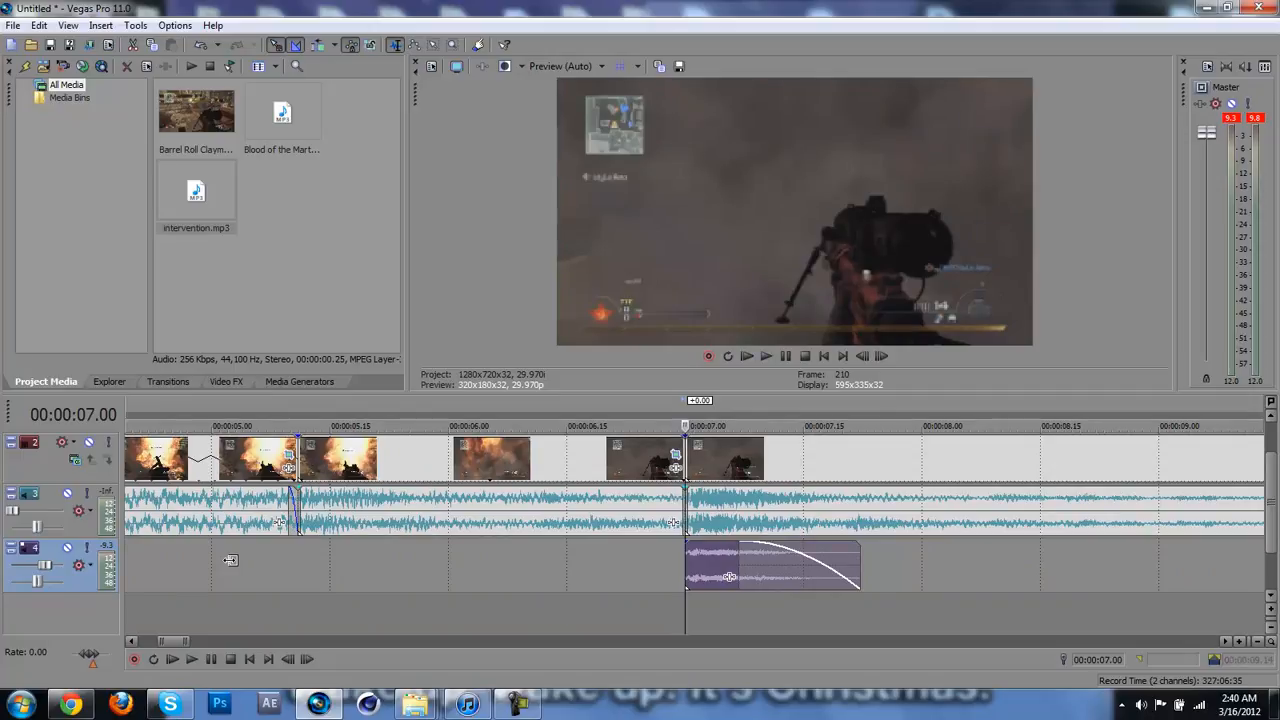
pyautogui.press('m')
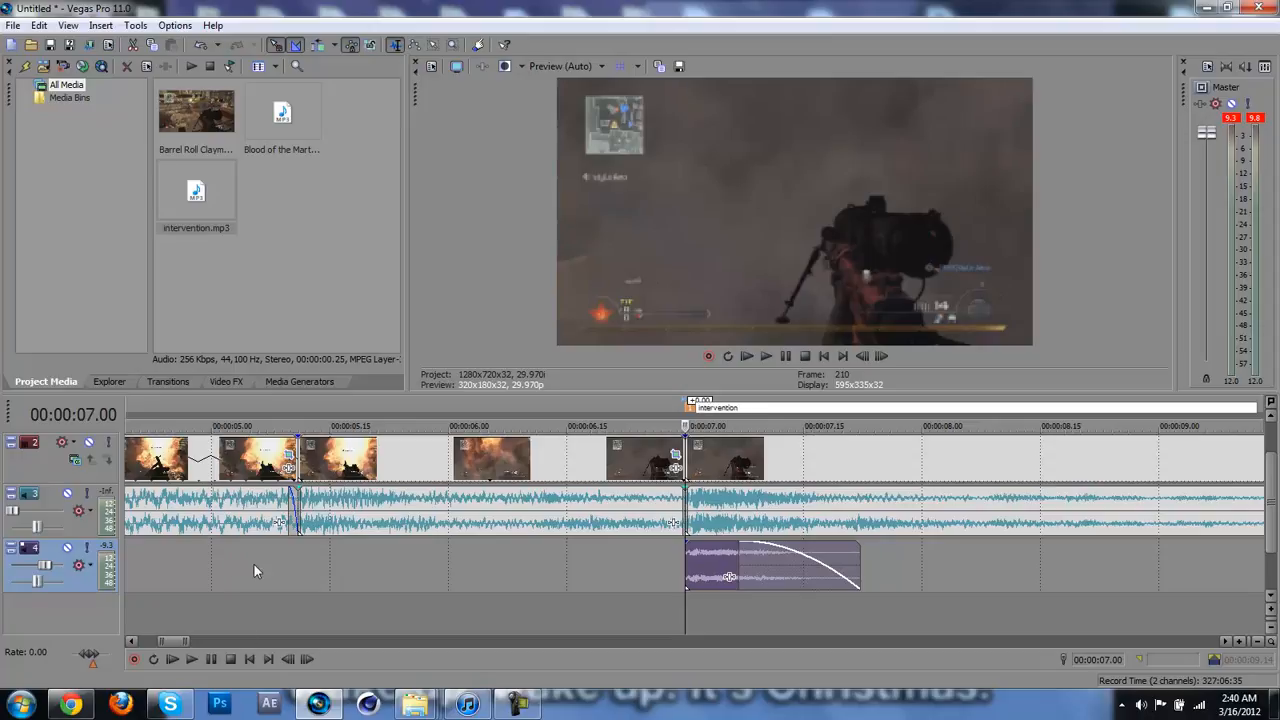
pyautogui.click(660, 565)
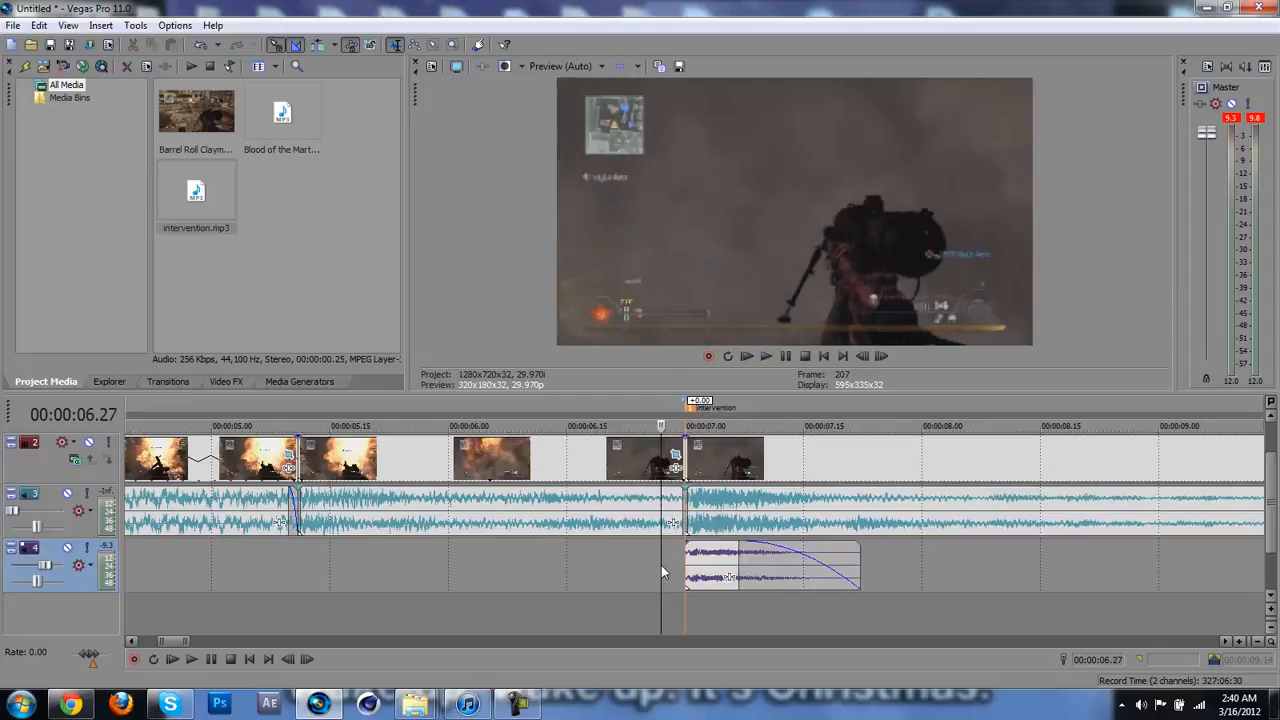
pyautogui.click(517, 703)
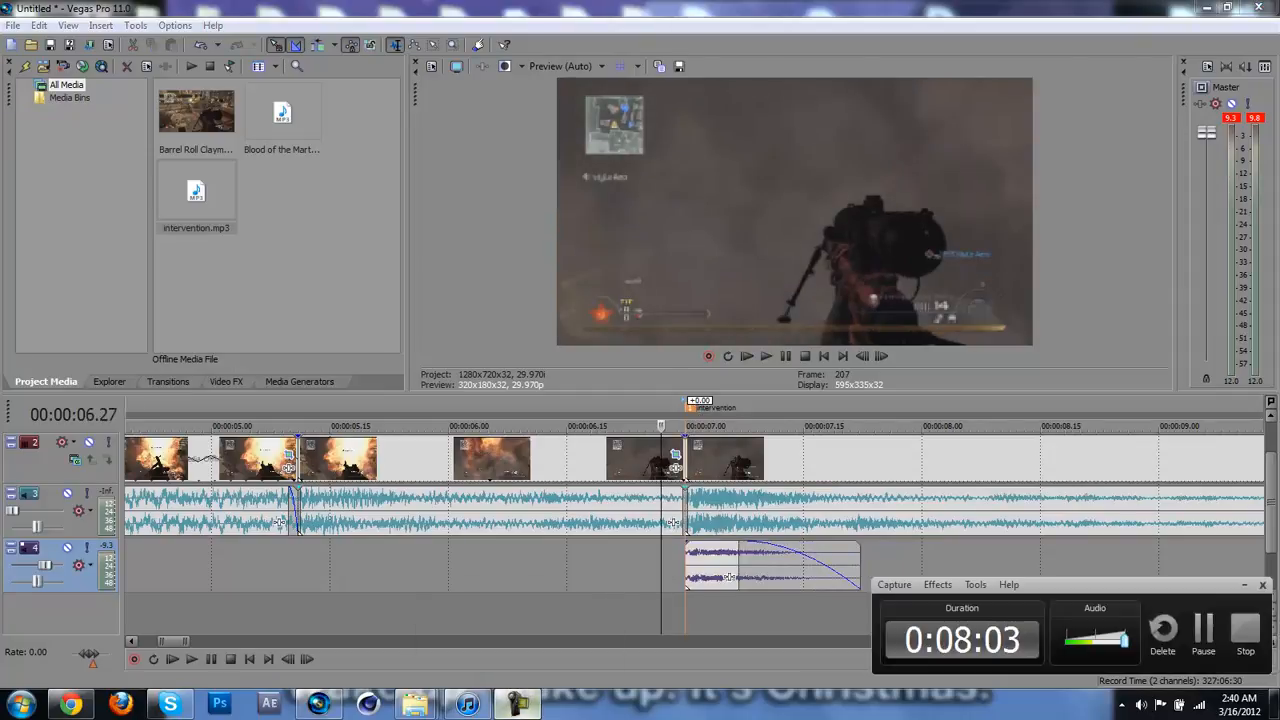
pyautogui.click(517, 703)
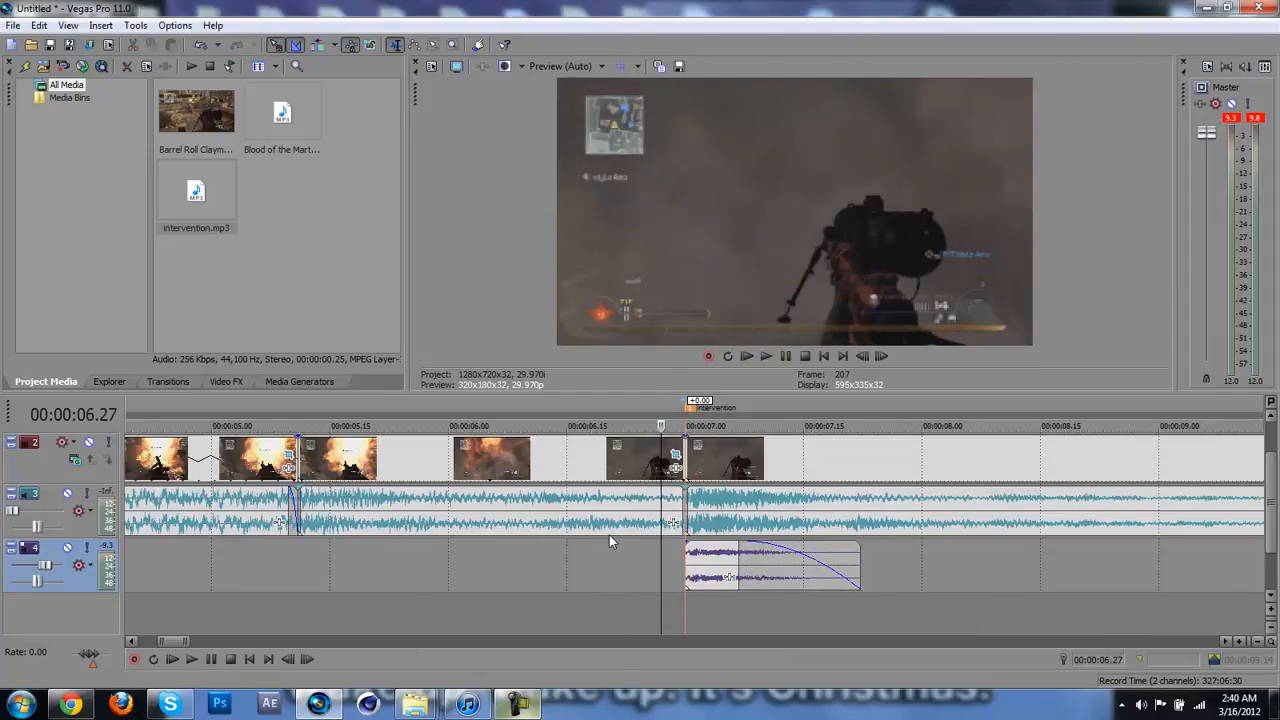
# Step: Split the last gameplay clip and its audio at 00:00:08.17, shortly after the kill, and delete the remainder
pyautogui.scroll(-2, 609, 535)
pyautogui.scroll(-3, 609, 535)
pyautogui.press('space')
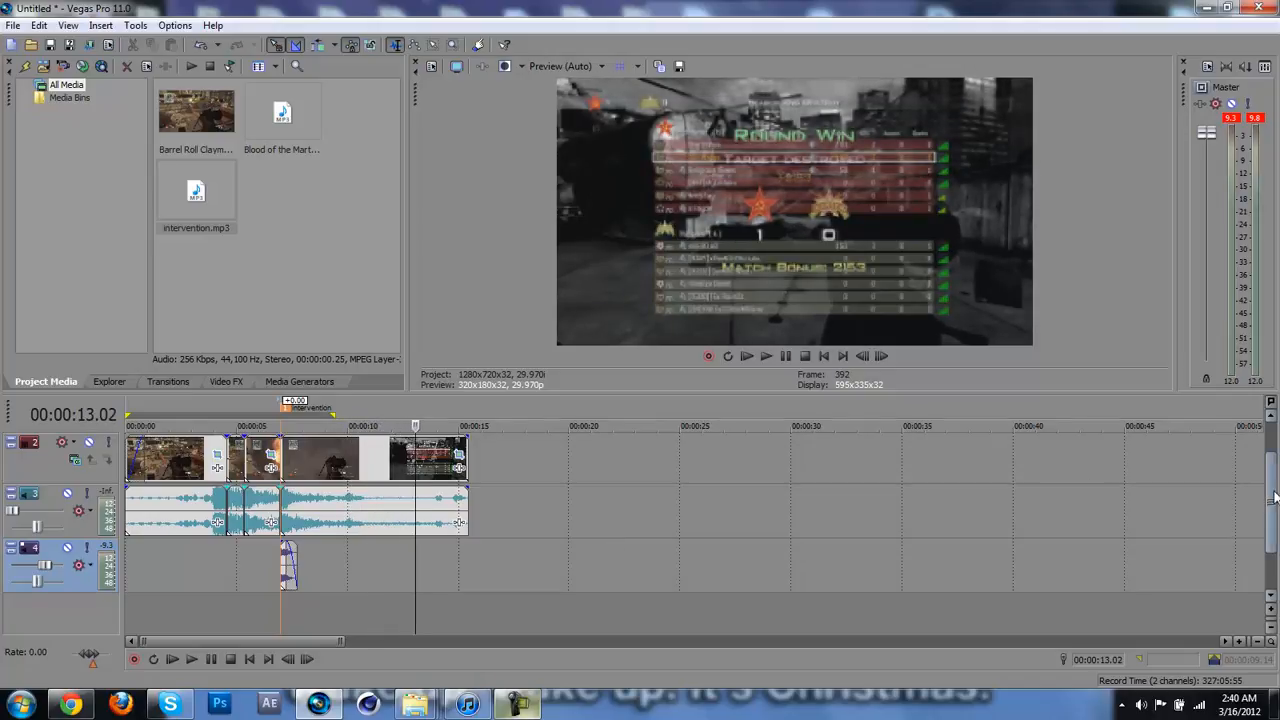
pyautogui.moveTo(1272, 493); pyautogui.dragTo(1273, 417)
pyautogui.click(352, 517)
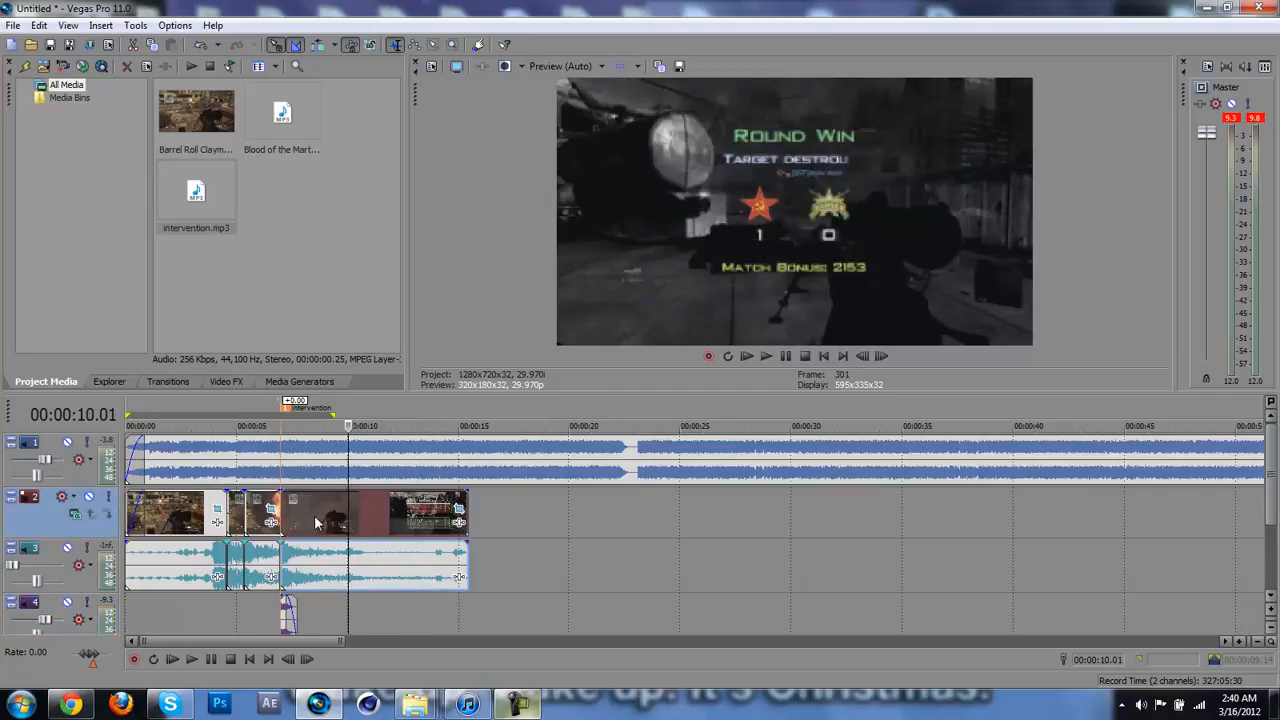
pyautogui.click(314, 517)
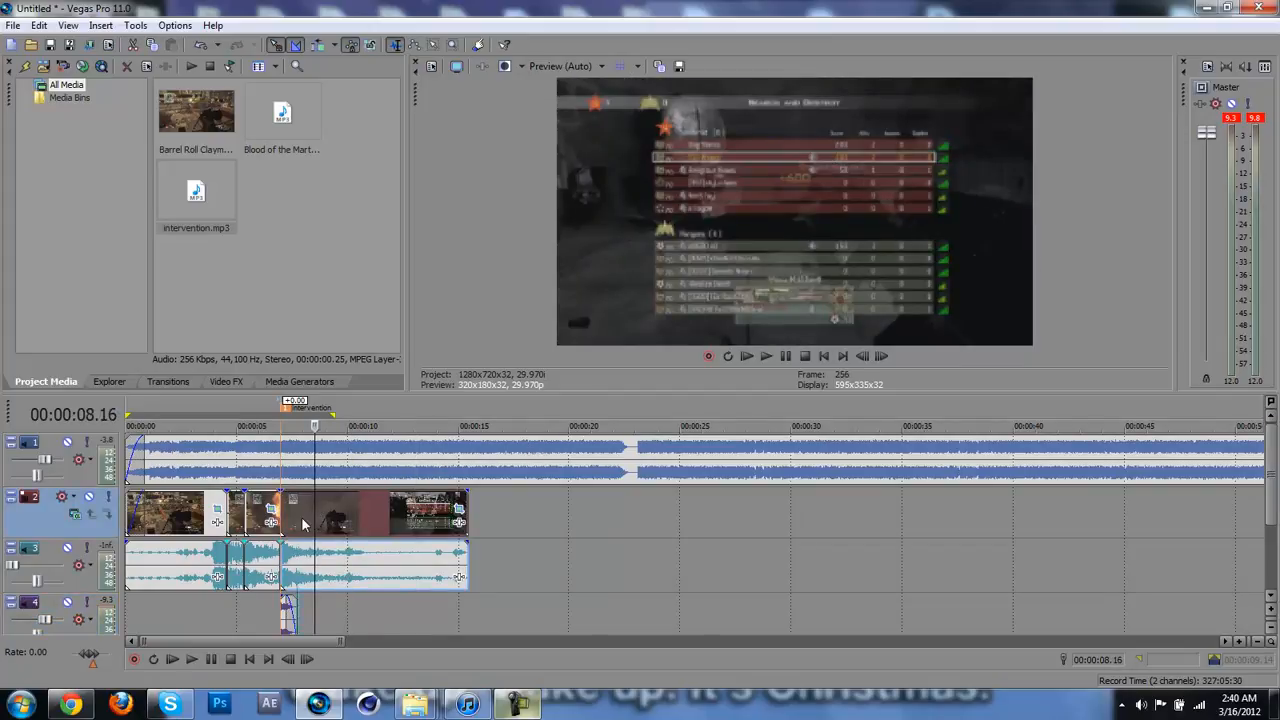
pyautogui.click(303, 524)
pyautogui.press('s')
pyautogui.press('Delete')
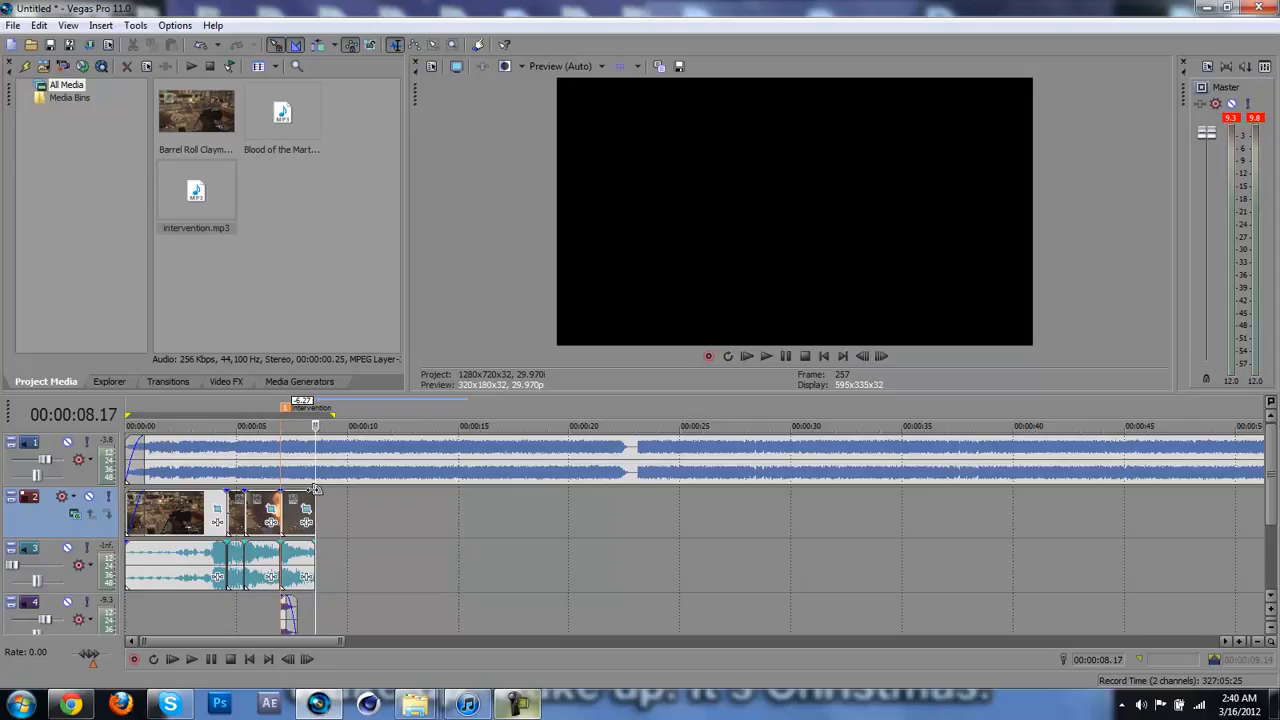
# Step: Add a short fade-out to the end of the last gameplay video clip
pyautogui.moveTo(313, 495)
pyautogui.mouseDown()
pyautogui.moveTo(291, 490)
pyautogui.moveTo(300, 496)
pyautogui.mouseUp()
pyautogui.click(134, 607)
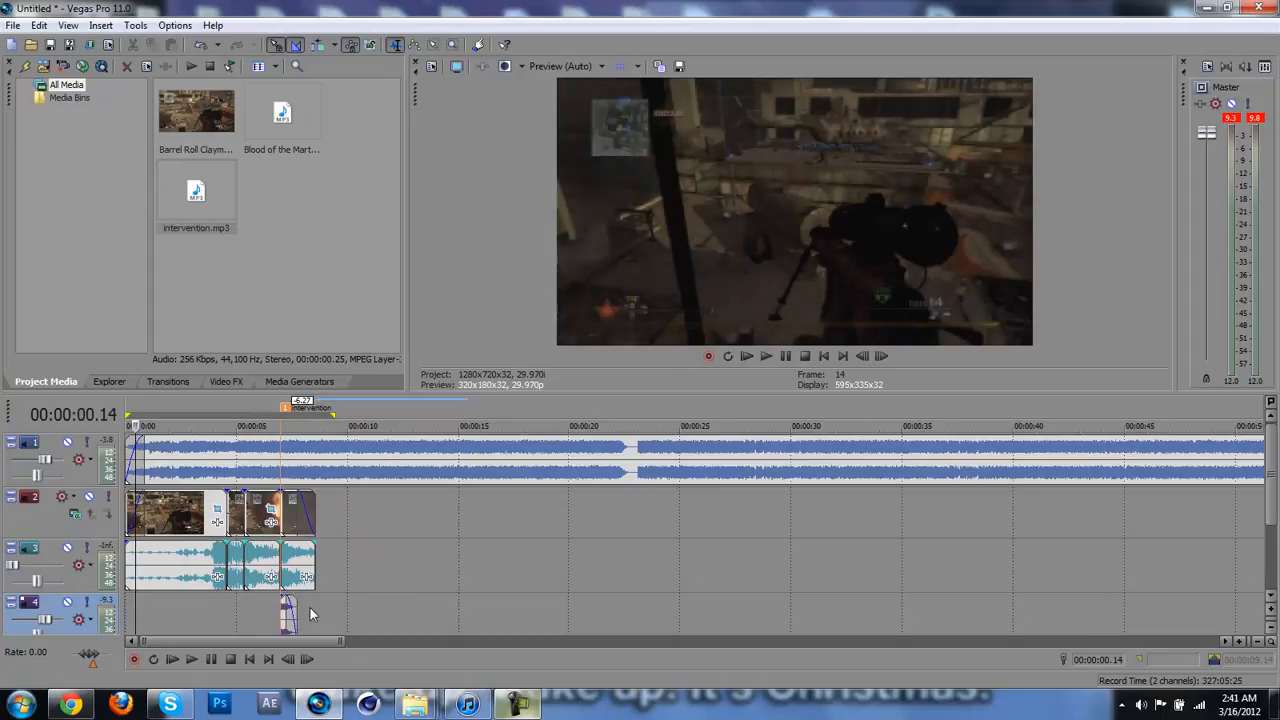
pyautogui.click(310, 606)
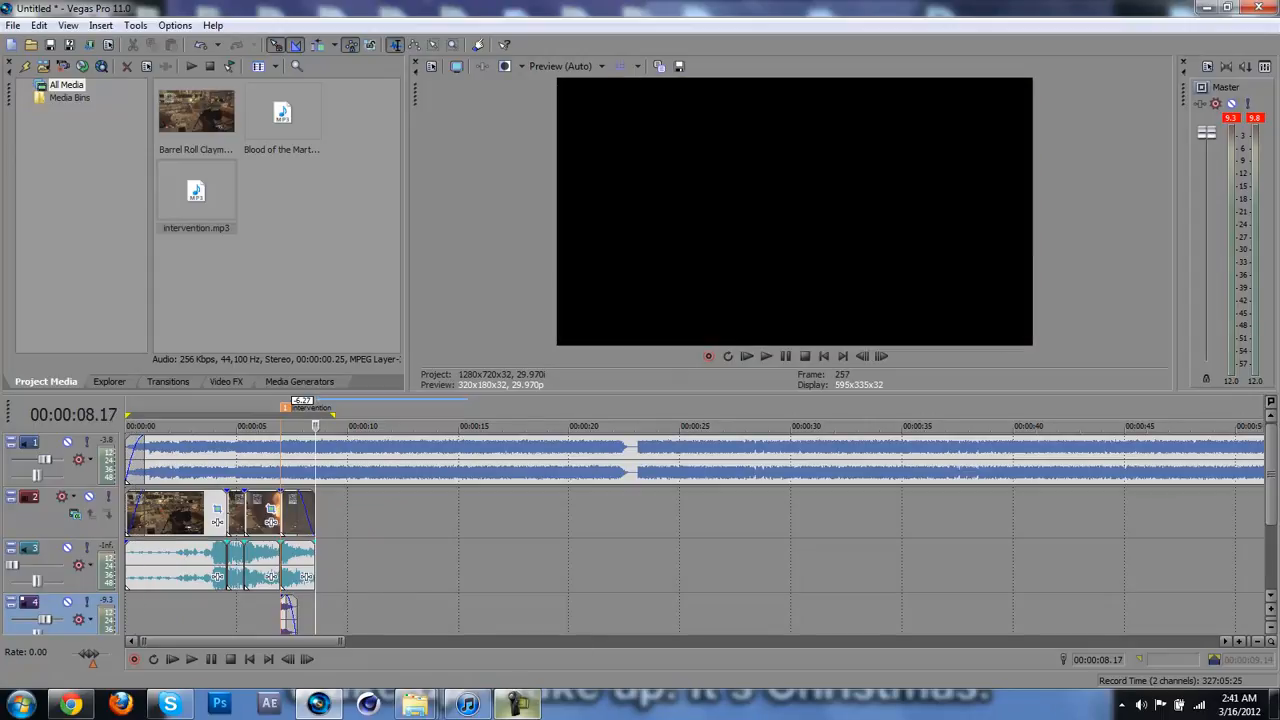
pyautogui.click(517, 704)
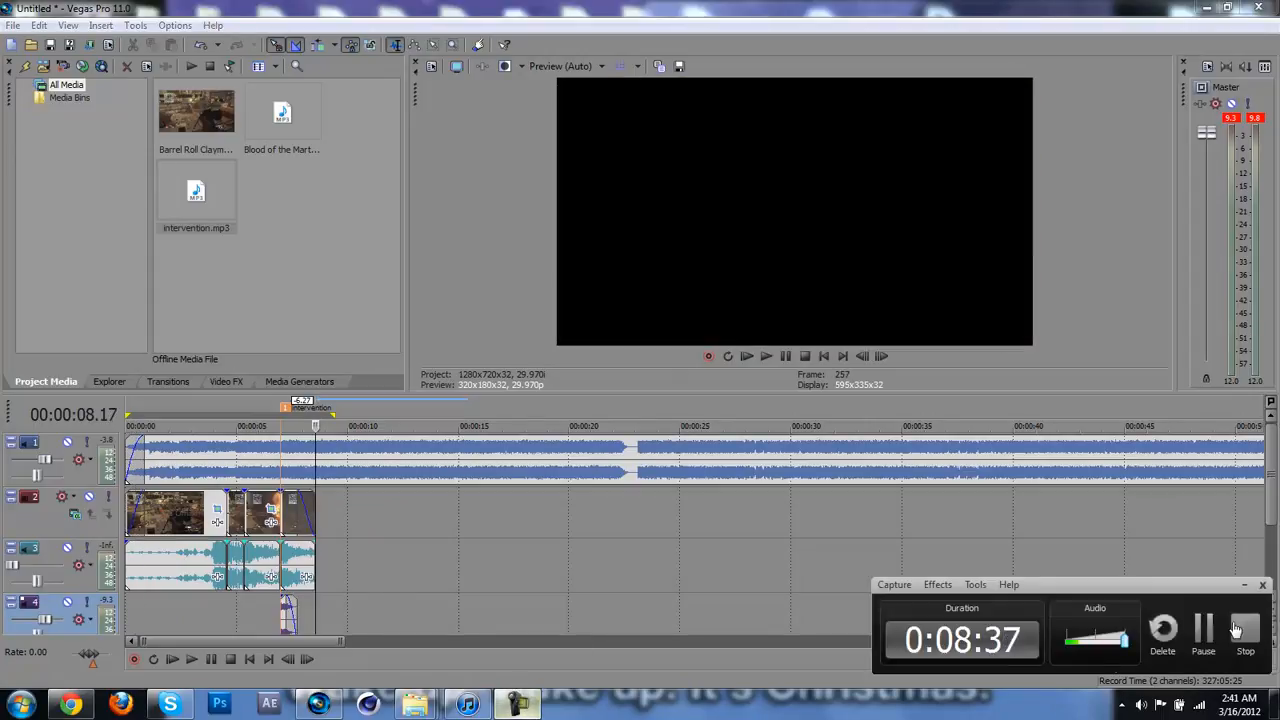